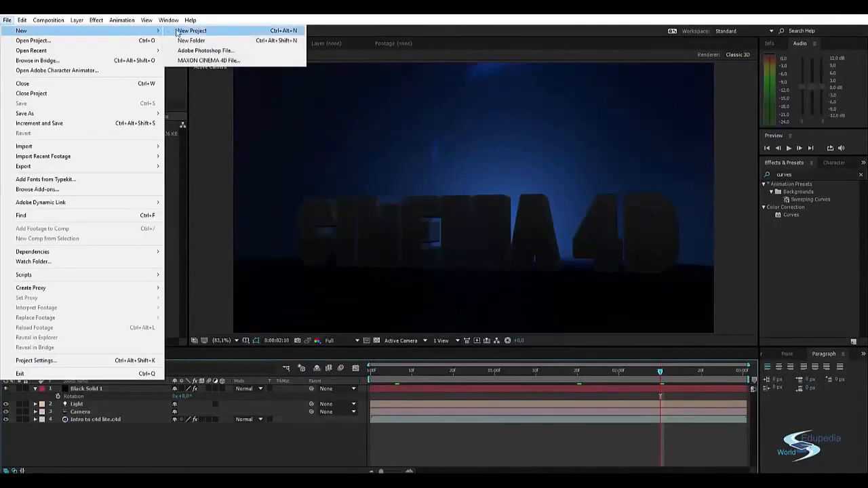
Start a new project and create a MAXON Cinema 4D file named CG scene tutorial in the CC Projects folder.
left_click(192, 31)
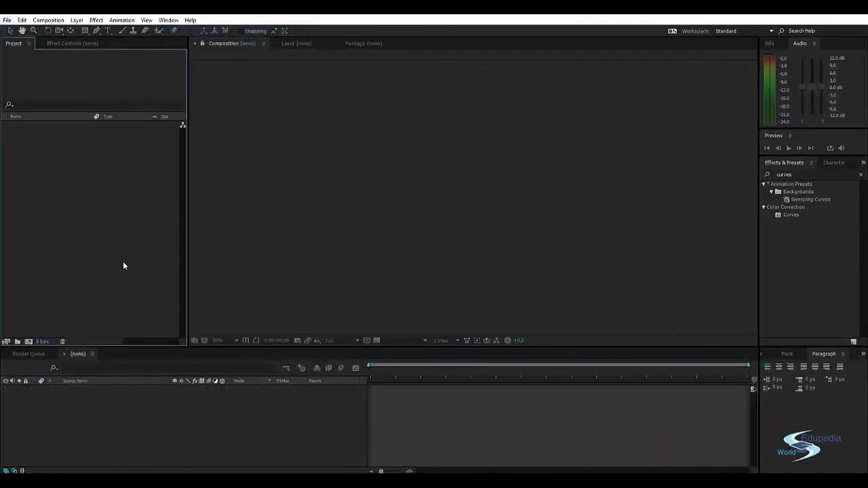
right_click(49, 171)
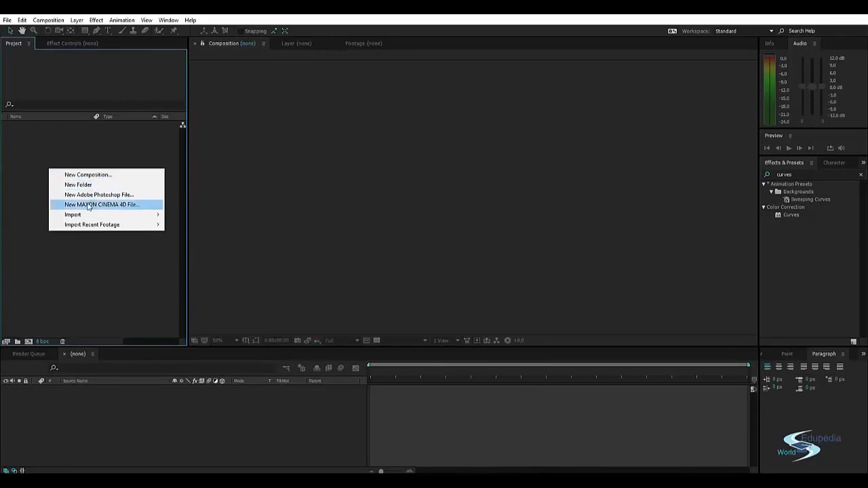
left_click(110, 210)
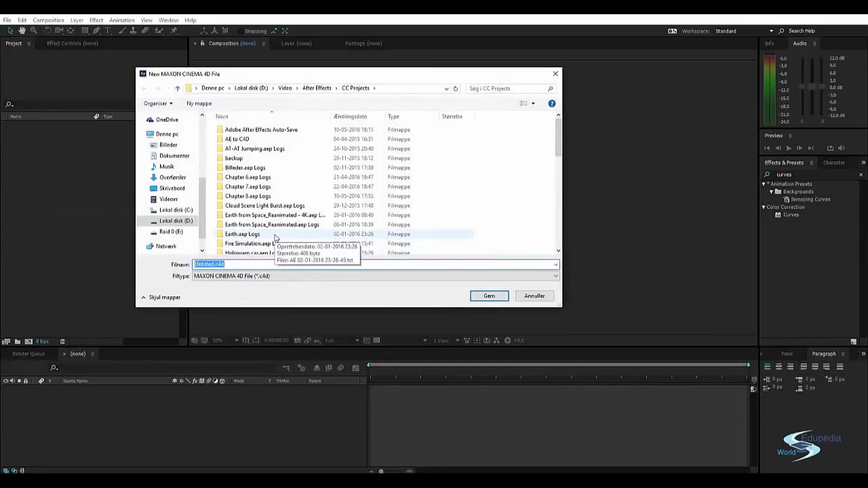
type("CG scene tuto")
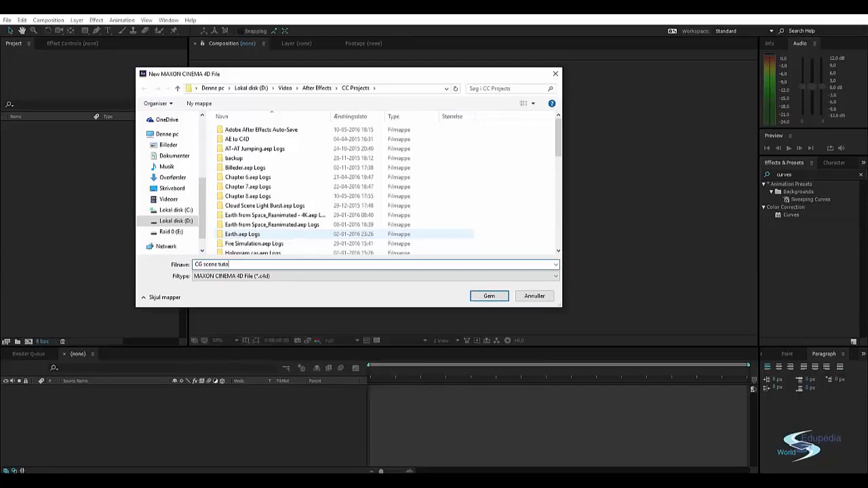
type("rial")
key("Return")
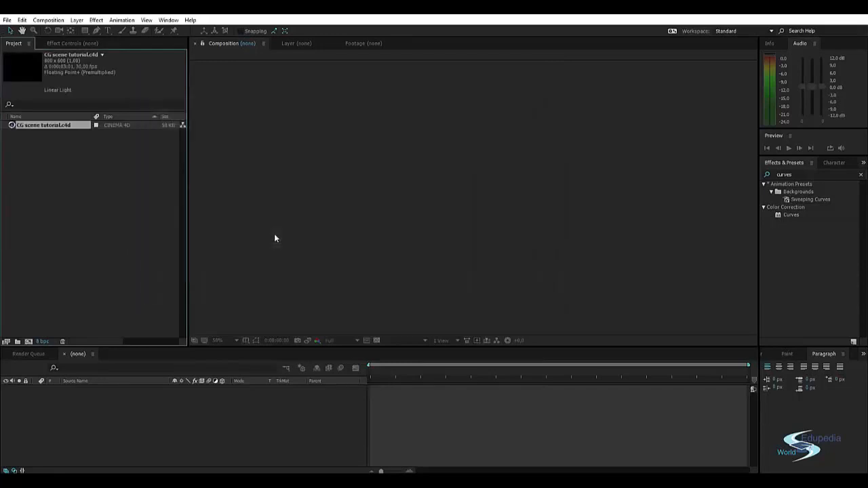
Open the CG scene tutorial.c4d footage for editing and switch to Cinema 4D Lite.
double_click(47, 126)
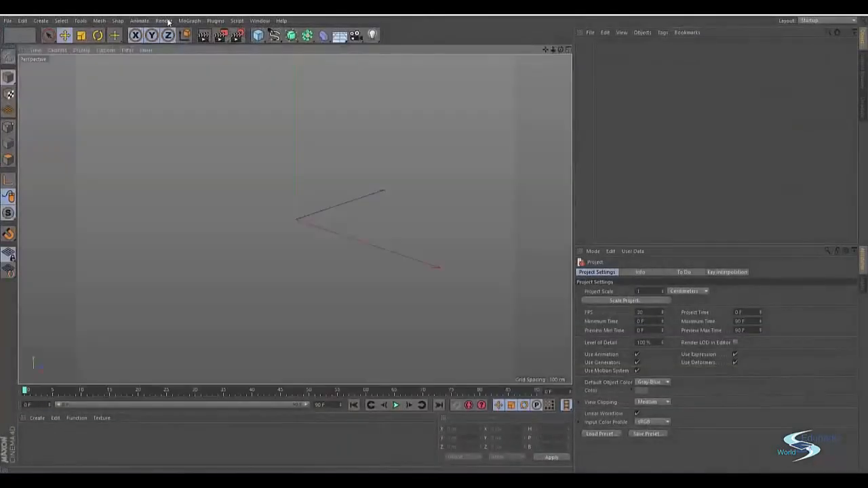
key("alt+Tab")
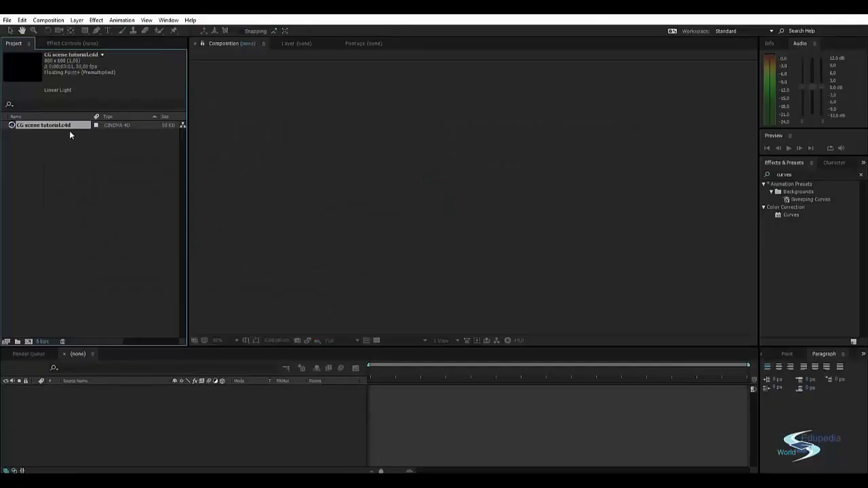
key("alt+Tab")
key("alt+Tab")
key("alt+Tab")
key("alt+Tab")
key("alt+Tab")
key("alt+Tab")
key("alt+Tab")
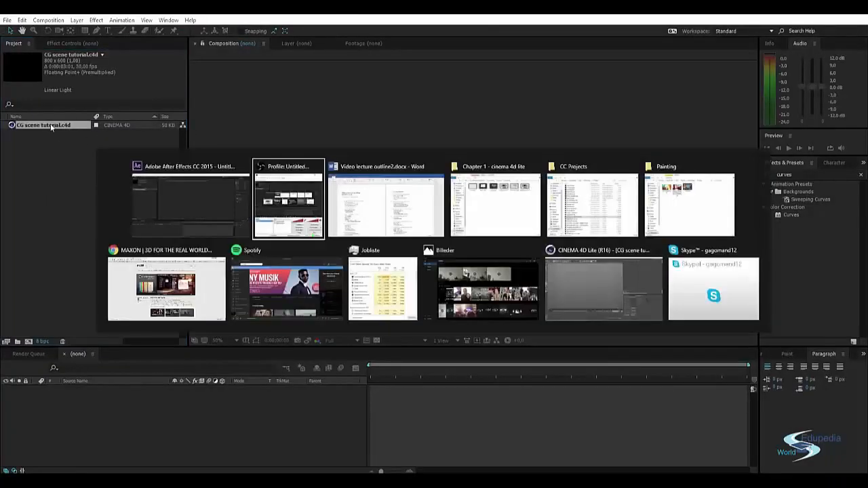
key("alt+Tab")
key("alt+Tab")
key("alt+Tab")
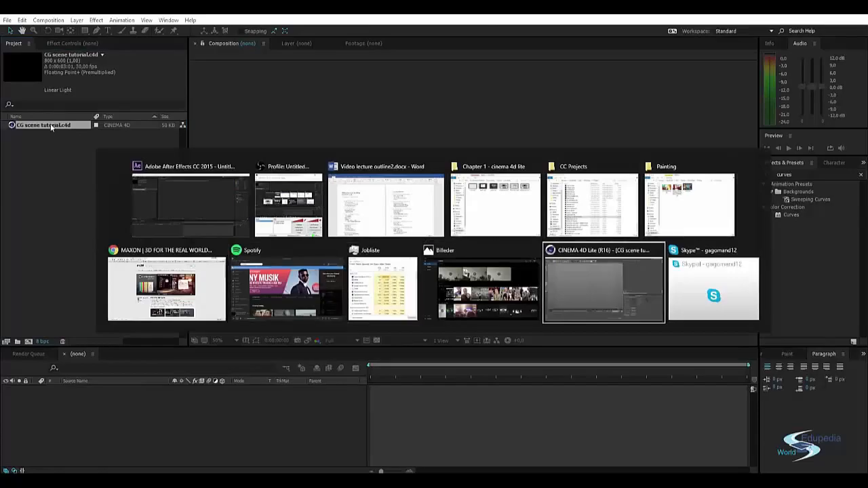
Add a cube primitive and scale it up uniformly to about 509 cm per side.
left_click_drag(318, 256, 385, 285, "alt")
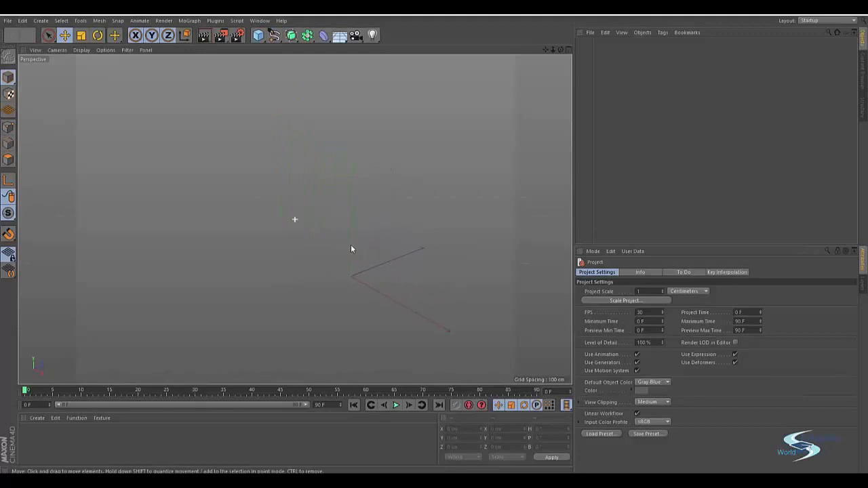
left_click_drag(351, 246, 350, 260, "alt")
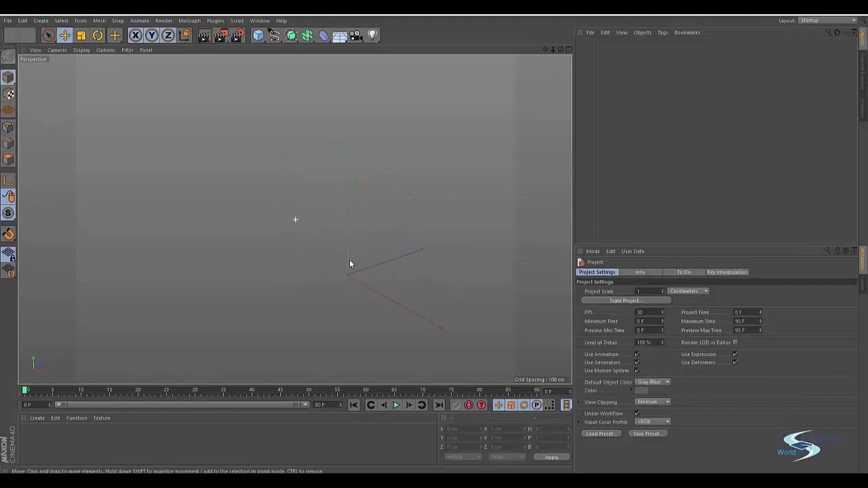
left_click(257, 34)
key("t")
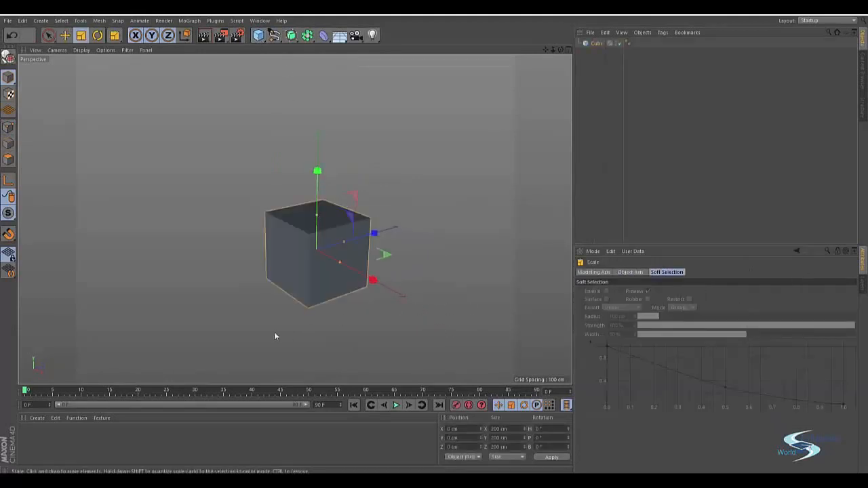
left_click_drag(274, 332, 381, 331)
key("s")
mouse_move(252, 232)
left_mouse_down("alt")
mouse_move(232, 241)
mouse_move(238, 237)
left_mouse_up("alt")
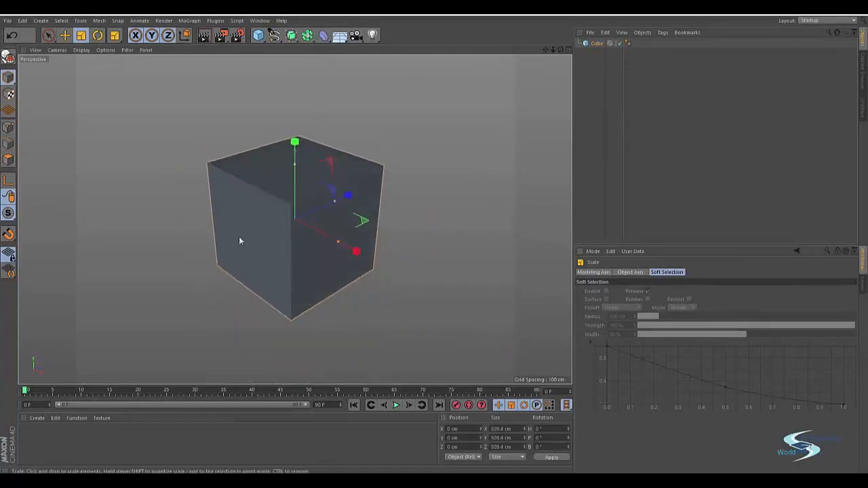
Make the cube editable and delete its top polygon and its two front-facing side polygons.
left_click(9, 57)
left_click(8, 159)
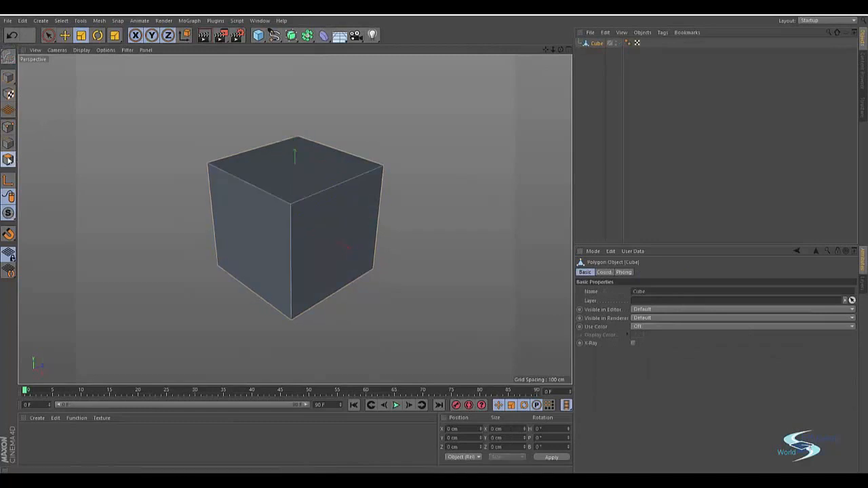
middle_click(149, 154)
middle_click(150, 154)
left_click_drag(154, 142, 314, 161, "alt")
left_click(313, 211)
key("Delete")
left_click(310, 264)
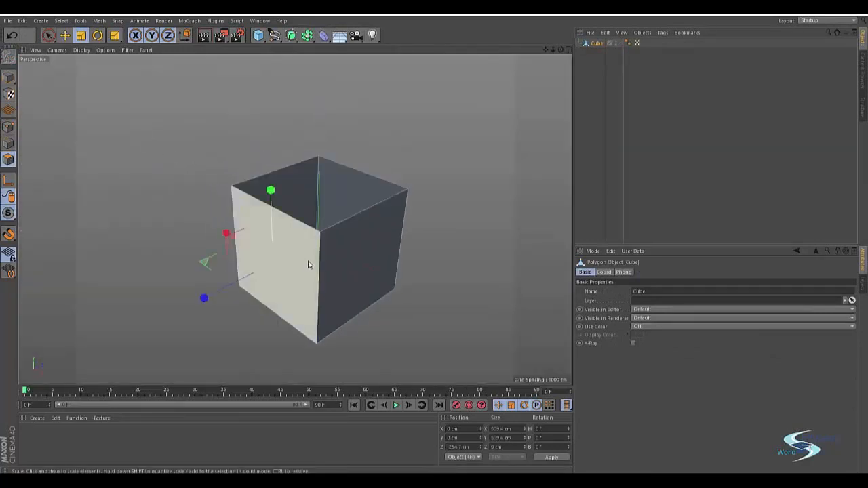
key("Delete")
left_click(341, 274)
key("Delete")
mouse_move(371, 300)
middle_mouse_down("alt")
mouse_move(391, 289)
mouse_move(364, 307)
middle_mouse_up("alt")
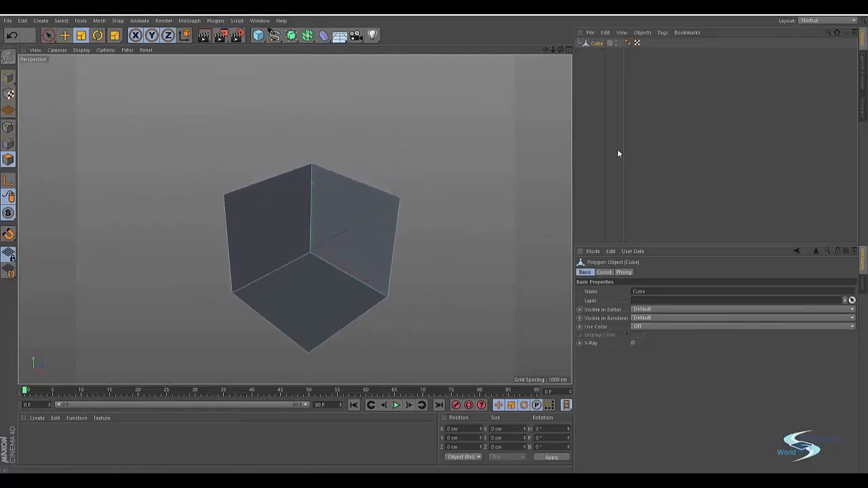
Deselect the opened cube and examine its floor and two walls from several angles and distances.
left_click(617, 150)
left_click_drag(335, 282, 295, 261, "alt")
right_click_drag(295, 261, 370, 257, "alt")
middle_click_drag(371, 257, 281, 290, "alt")
left_click_drag(282, 290, 287, 284, "alt")
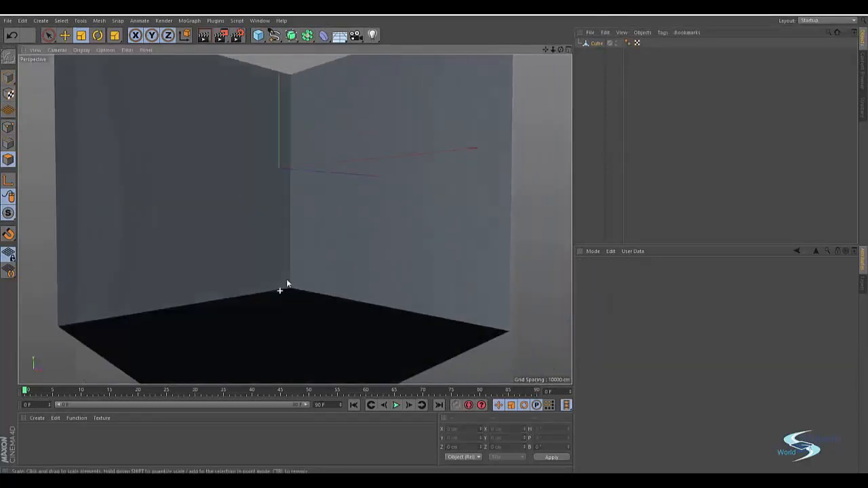
right_click_drag(293, 294, 211, 315, "alt")
left_click_drag(283, 274, 287, 290, "alt")
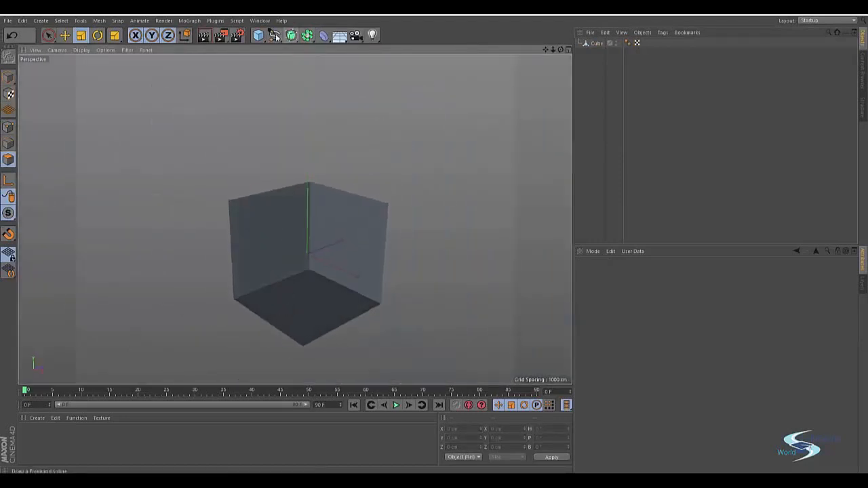
Add a Text spline and change its text to CINEMA 4D.
left_click(275, 35)
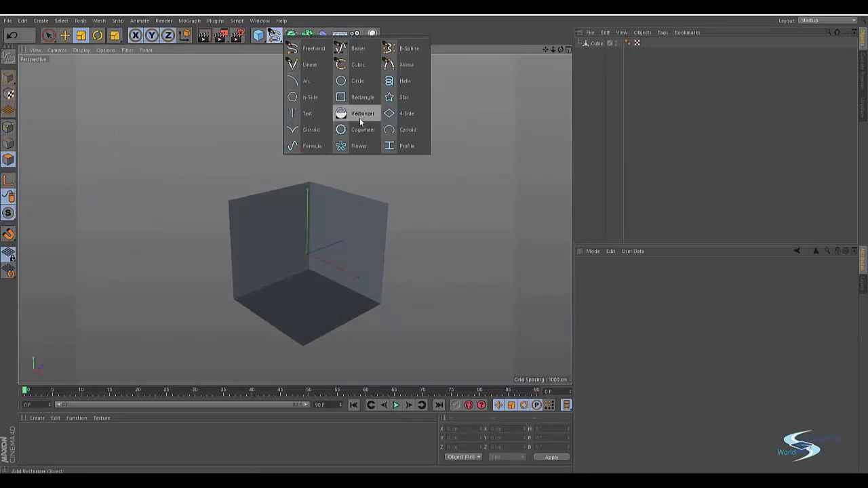
left_click(312, 113)
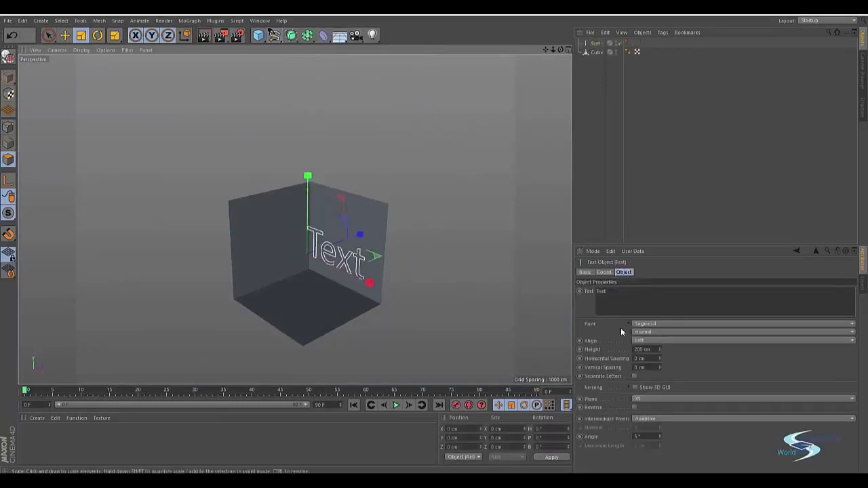
left_click(614, 296)
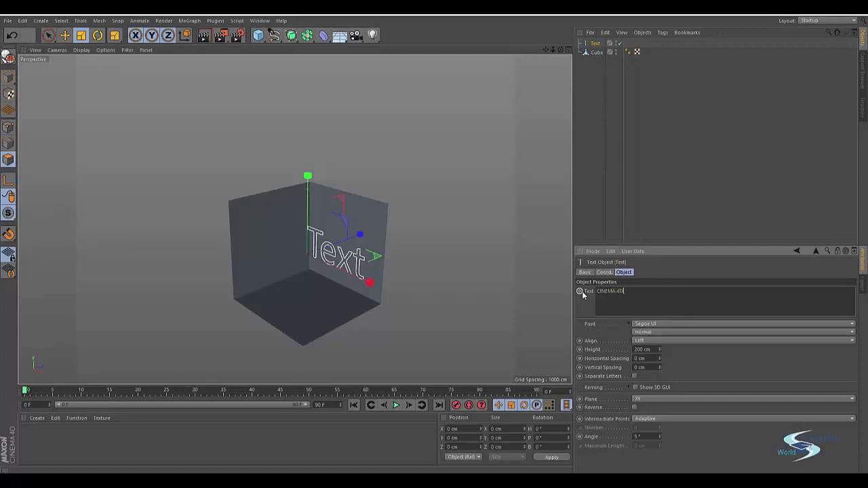
left_click(674, 171)
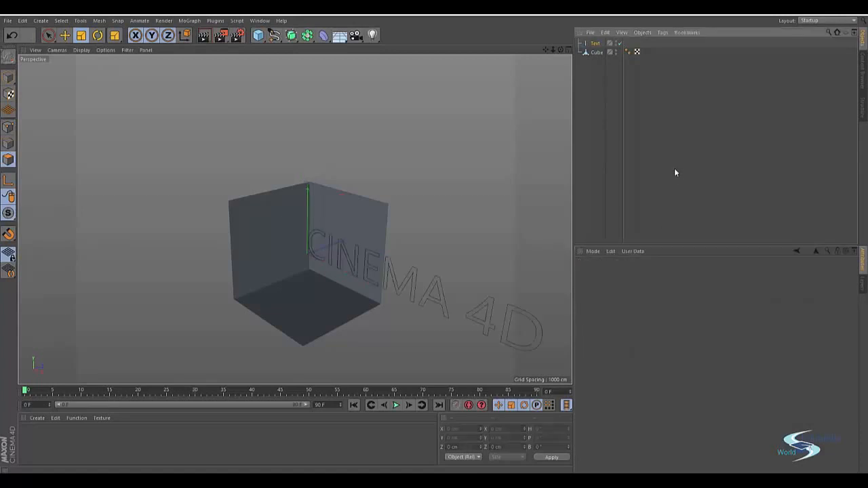
Try Segoe UI Black and Showcard Gothic on the CINEMA 4D text, and set its font to Poplar Std.
left_click(428, 293)
left_click(646, 324)
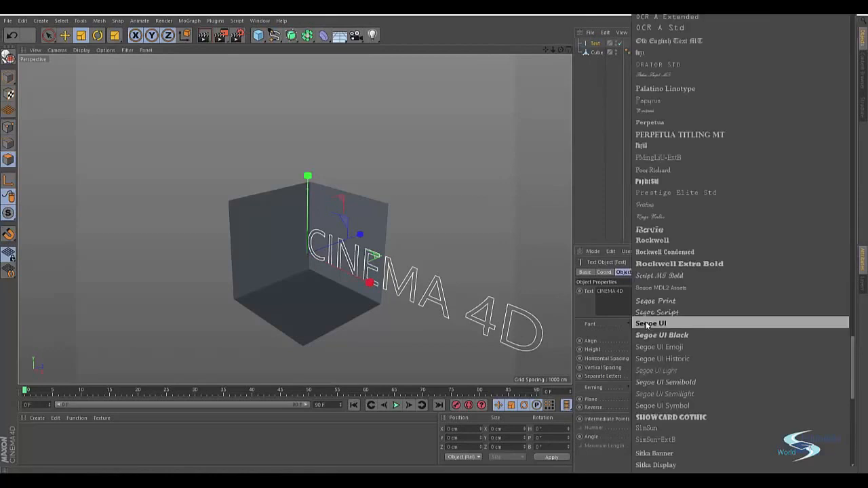
left_click(647, 325)
left_click(645, 326)
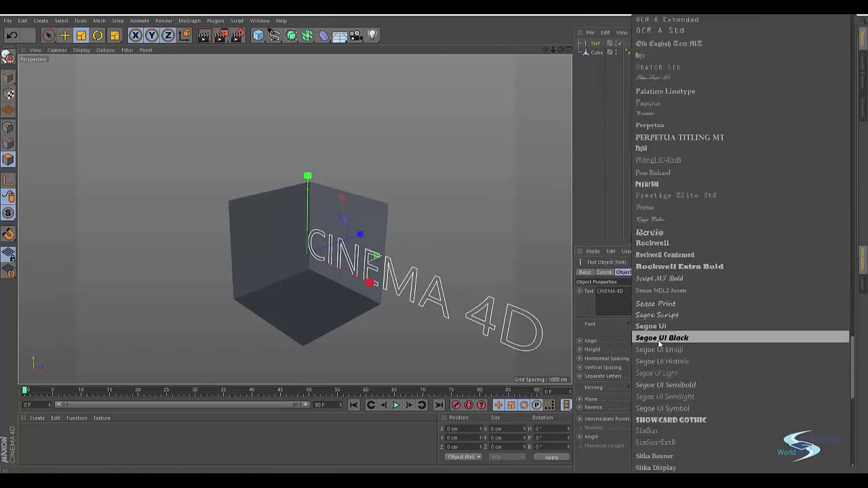
left_click(657, 338)
left_click(647, 326)
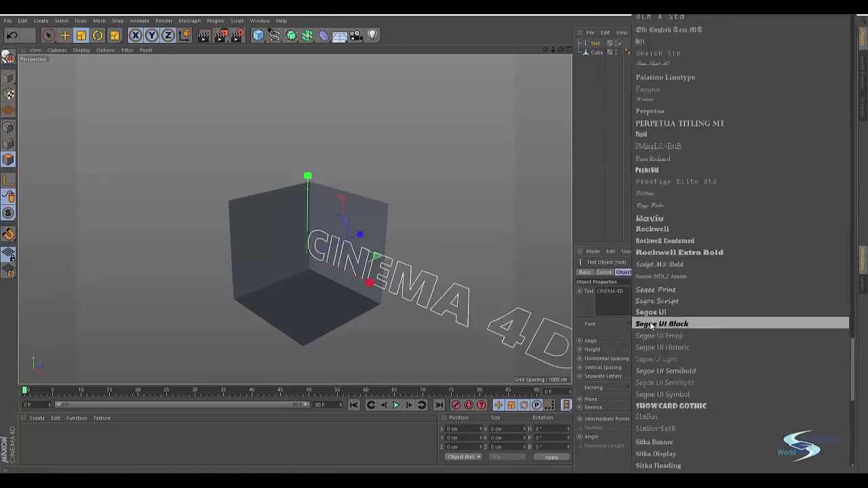
left_click(653, 406)
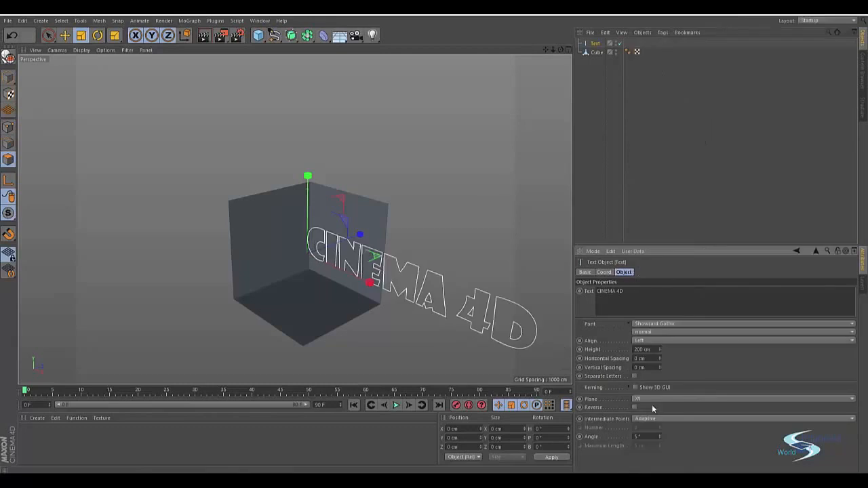
left_click(647, 325)
left_click(655, 84)
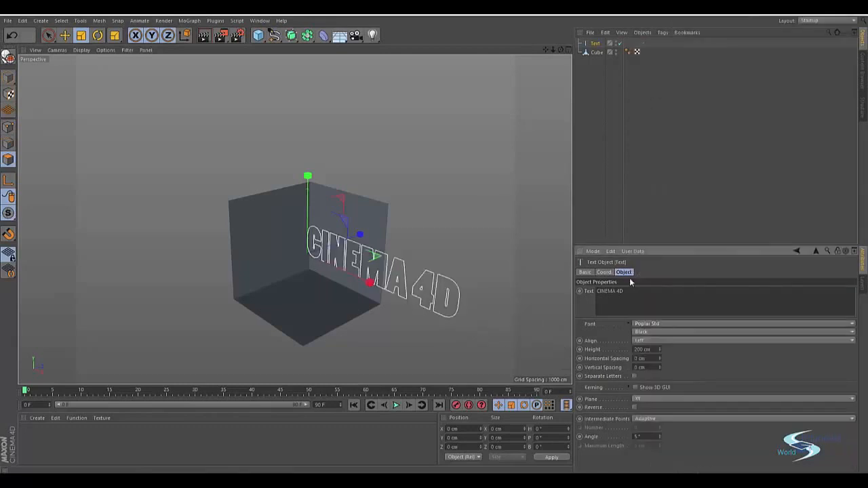
Try the Trajan Pro 3 and Ravie fonts on the text and return it to Poplar Std.
left_click(645, 327)
scroll(656, 196, "up", 5)
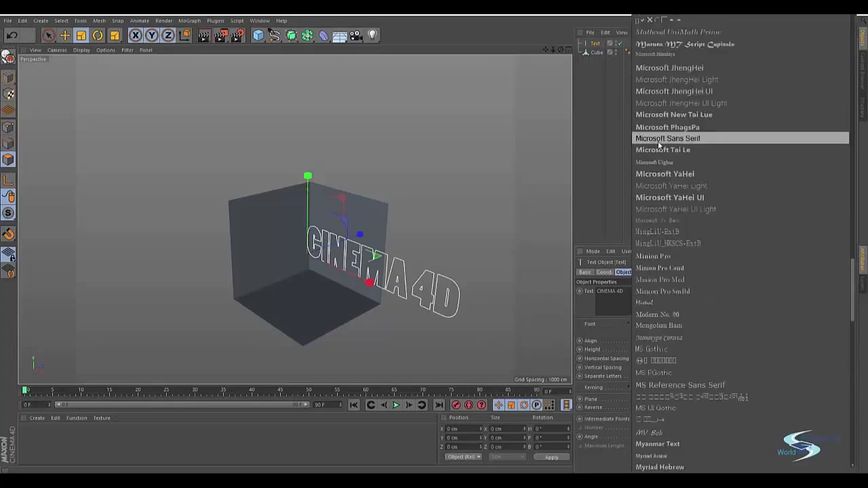
scroll(671, 190, "down", 10)
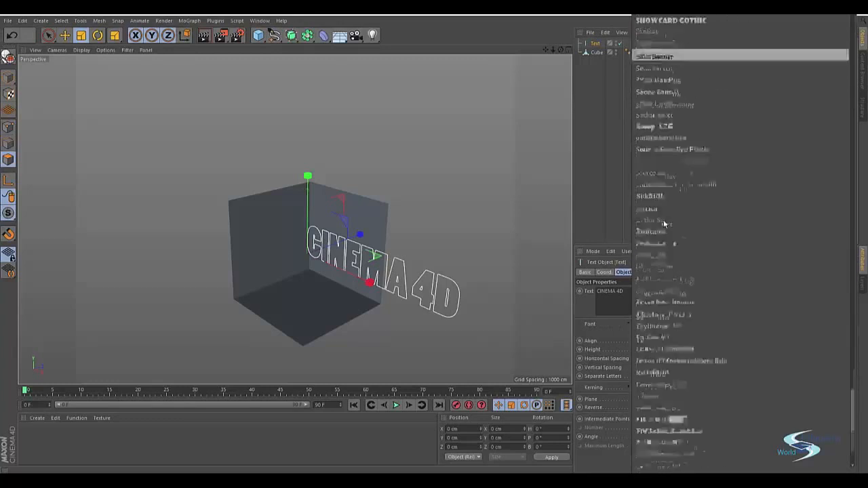
scroll(661, 231, "down", 5)
left_click(656, 261)
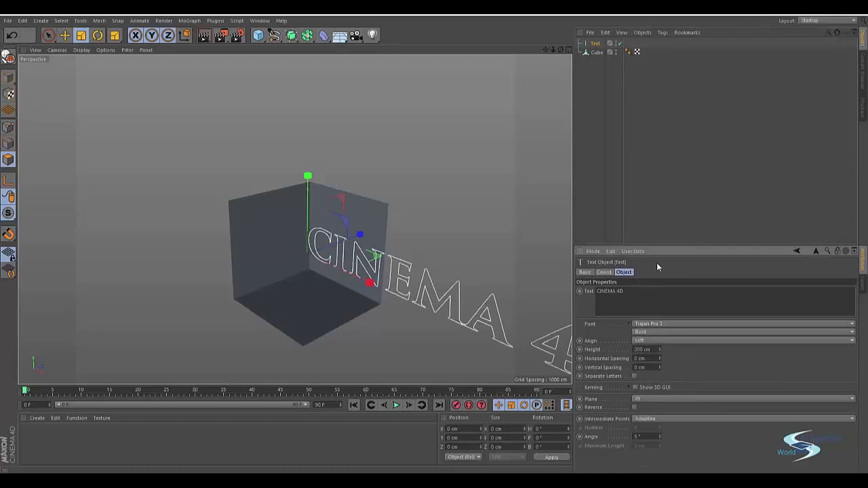
left_click(637, 324)
scroll(678, 203, "up", 6)
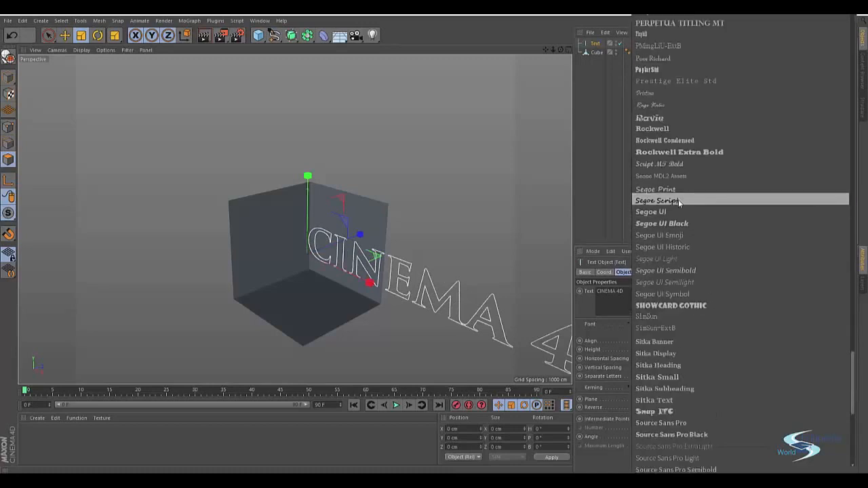
left_click(679, 118)
left_click(660, 324)
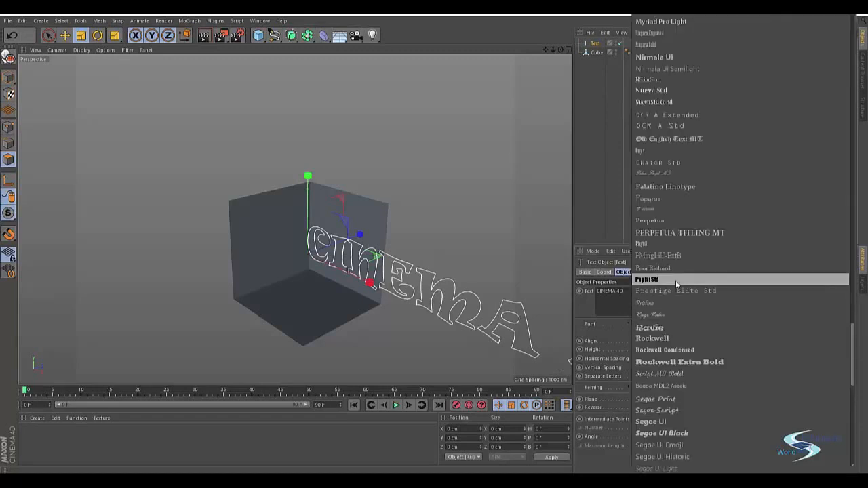
left_click(675, 277)
left_click_drag(464, 279, 542, 135, "alt")
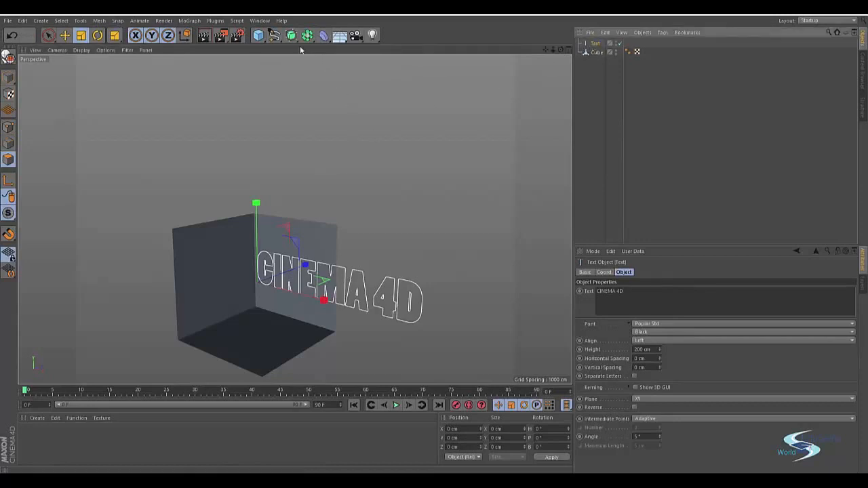
middle_click_drag(330, 279, 318, 246, "alt")
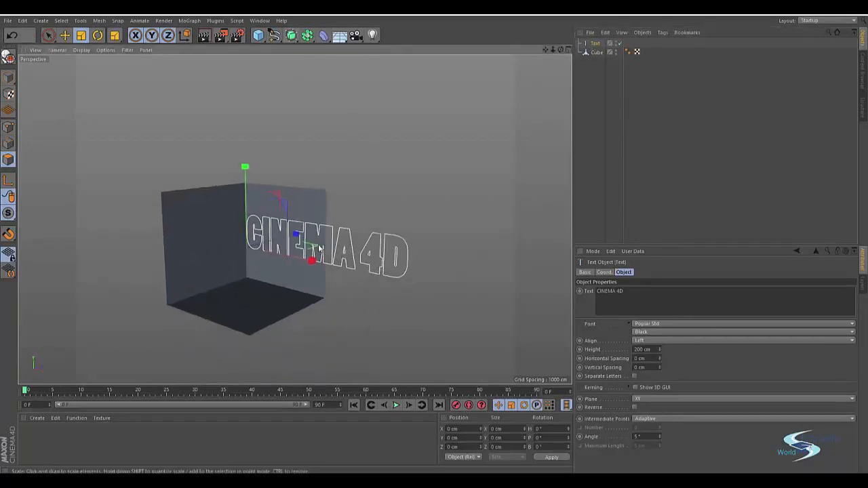
left_click_drag(318, 248, 281, 265, "alt")
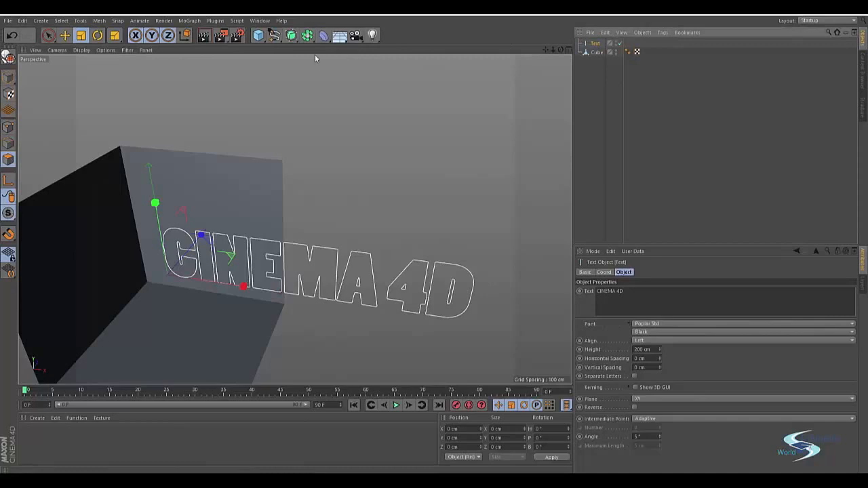
Add an Extrude object as the parent of the CINEMA 4D text to give it depth.
left_click(291, 36)
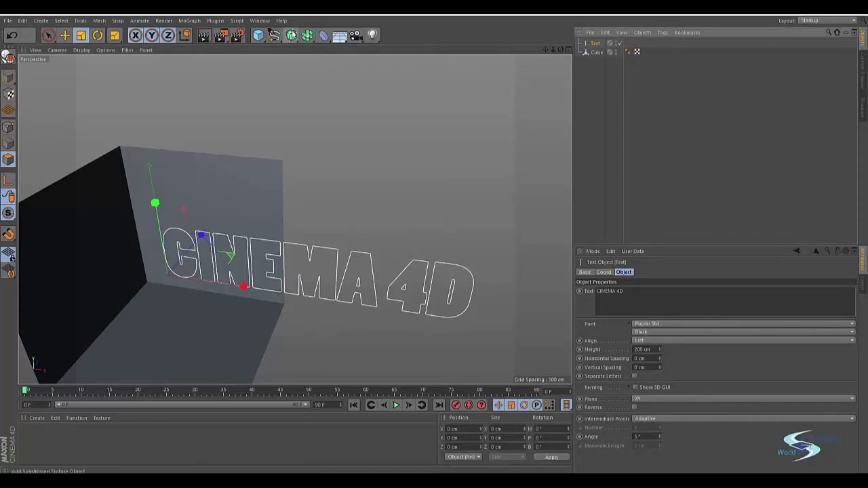
left_click(396, 48, "alt")
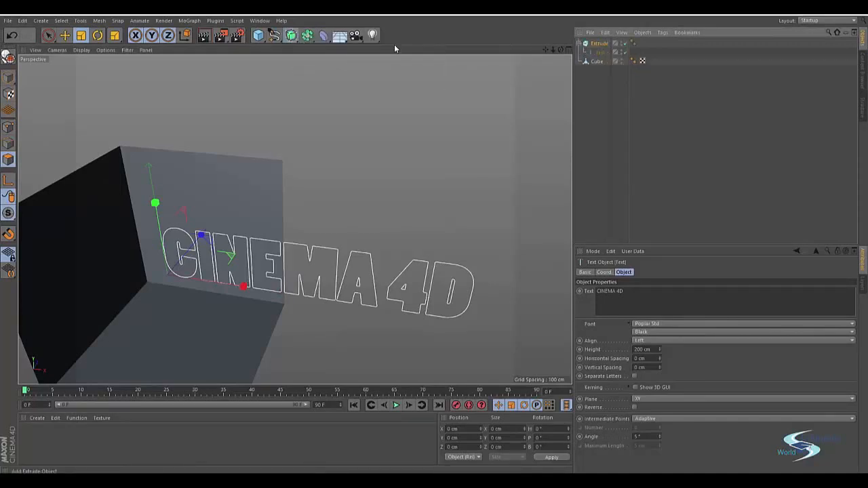
left_click_drag(350, 267, 319, 285, "alt")
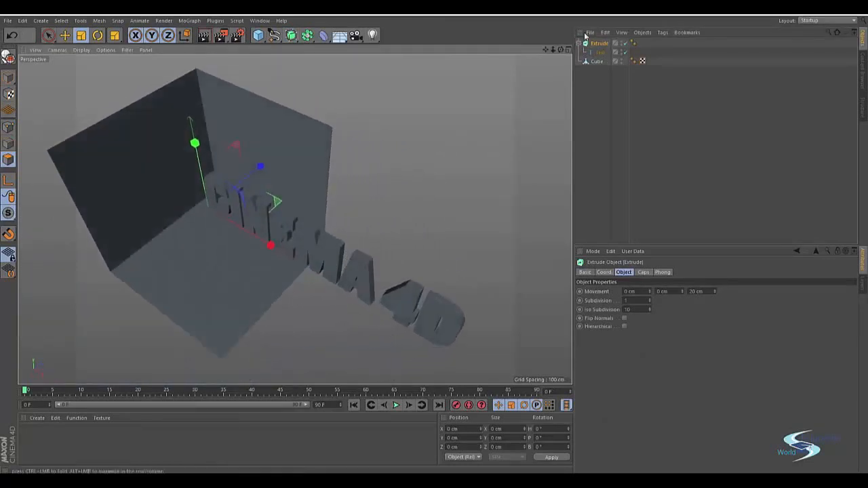
Set the alignment of the CINEMA 4D text spline to Middle.
left_click(600, 52)
left_click_drag(399, 285, 367, 241, "alt")
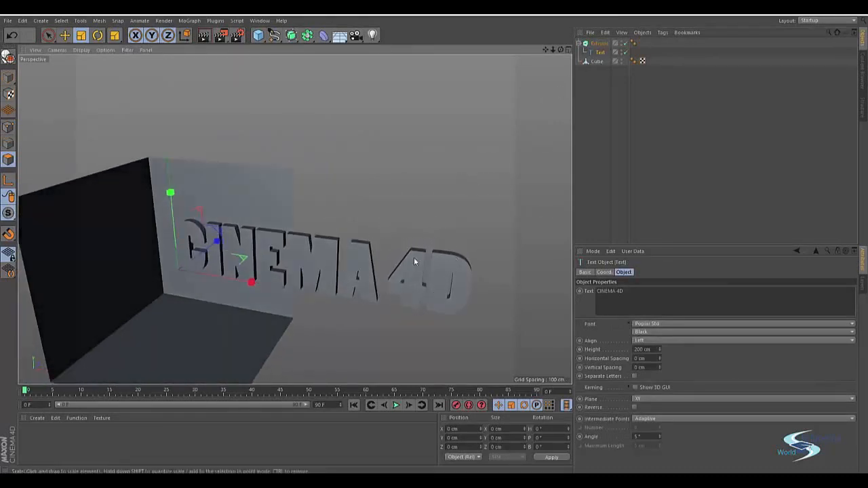
left_click_drag(414, 261, 374, 277, "alt")
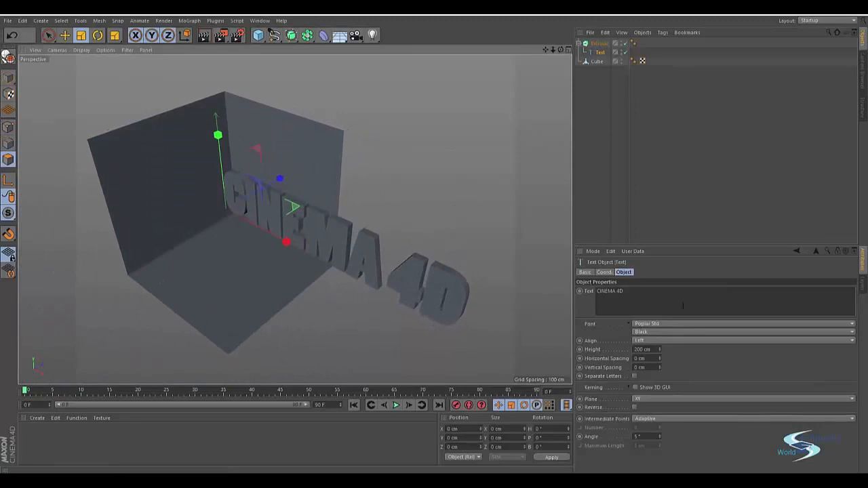
left_click(642, 344)
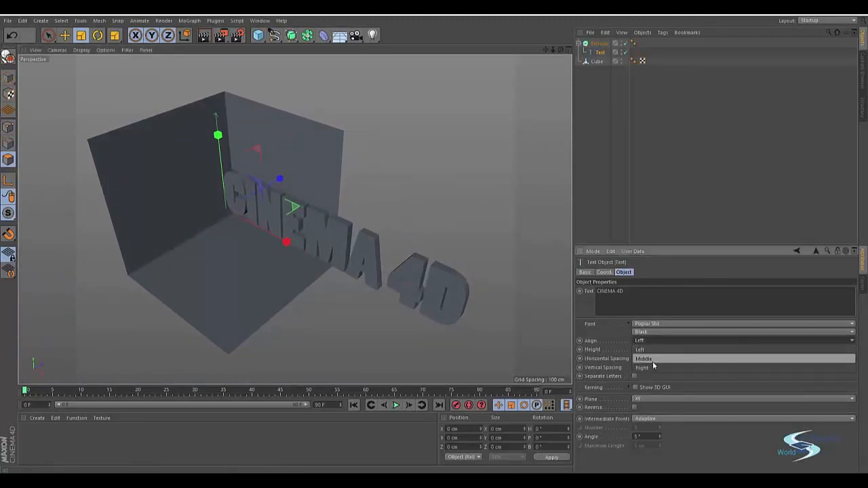
left_click(652, 358)
mouse_move(214, 190)
left_mouse_down("alt")
mouse_move(269, 163)
mouse_move(217, 202)
left_mouse_up("alt")
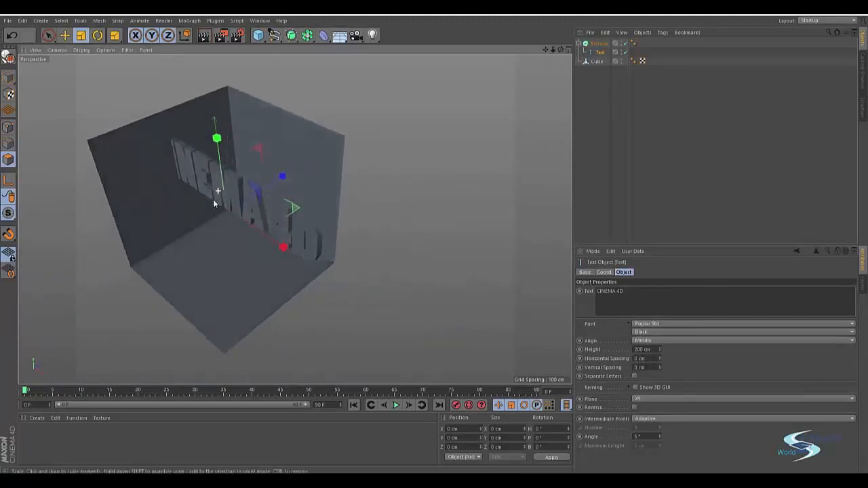
right_click_drag(217, 202, 285, 203, "alt")
mouse_move(286, 237)
left_mouse_down("alt")
mouse_move(288, 267)
mouse_move(265, 237)
mouse_move(283, 225)
left_mouse_up("alt")
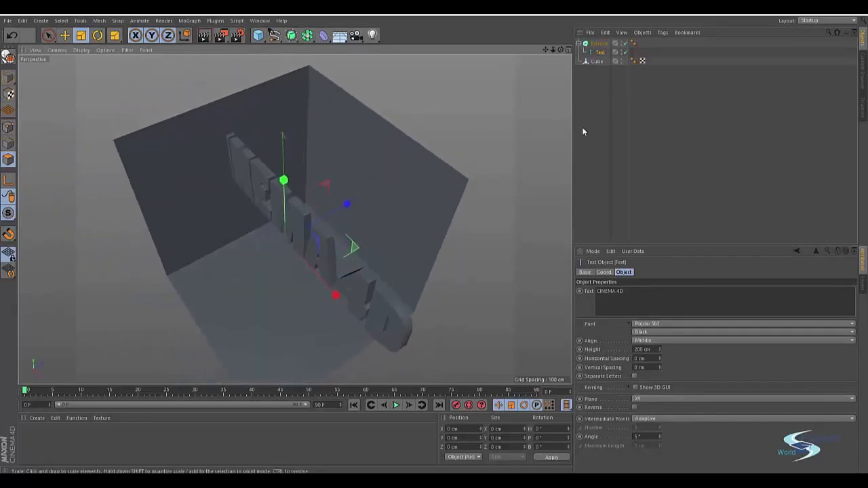
Rotate the Extrude object to a heading of 45° so the text faces out of the cube's corner.
left_click(597, 44)
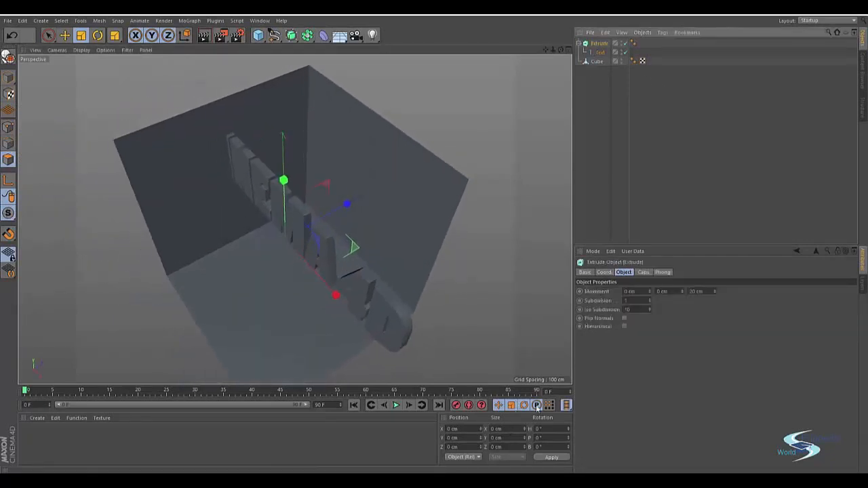
left_click(603, 272)
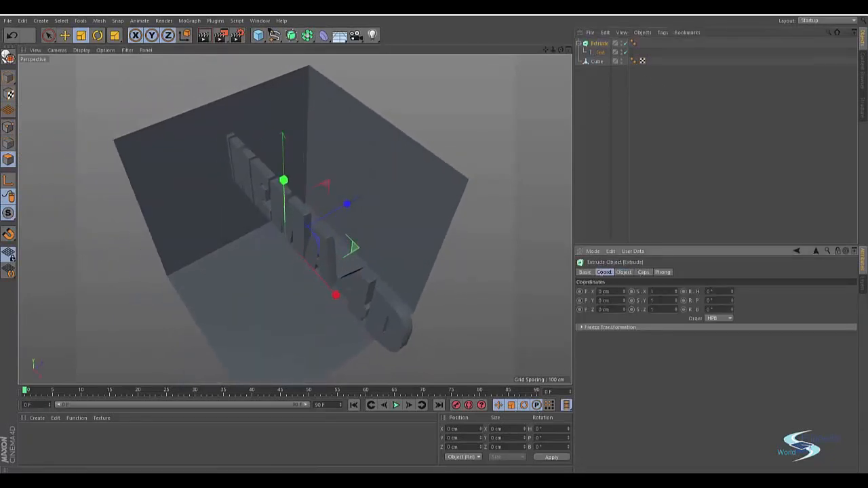
left_click_drag(733, 302, 733, 285)
key("ctrl+z")
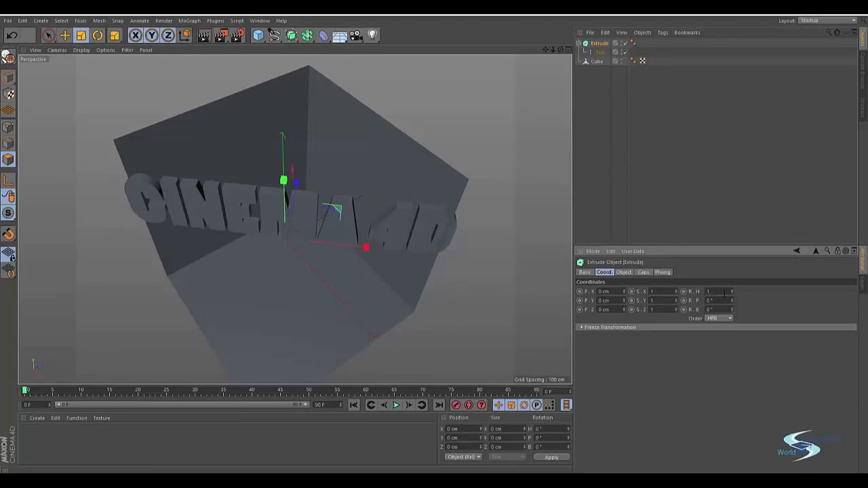
key("Return")
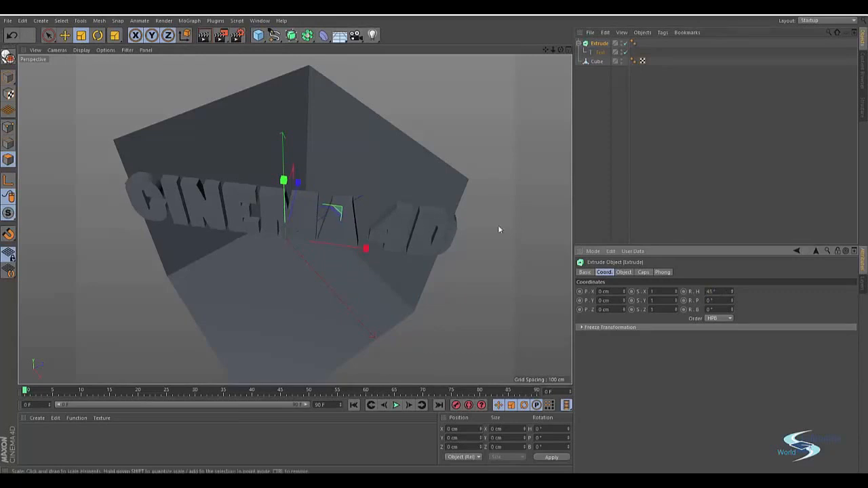
Scale the extruded text uniformly to about 56% and lower it onto the cube's floor, at a Y position of about -246 cm.
left_click_drag(393, 170, 212, 192)
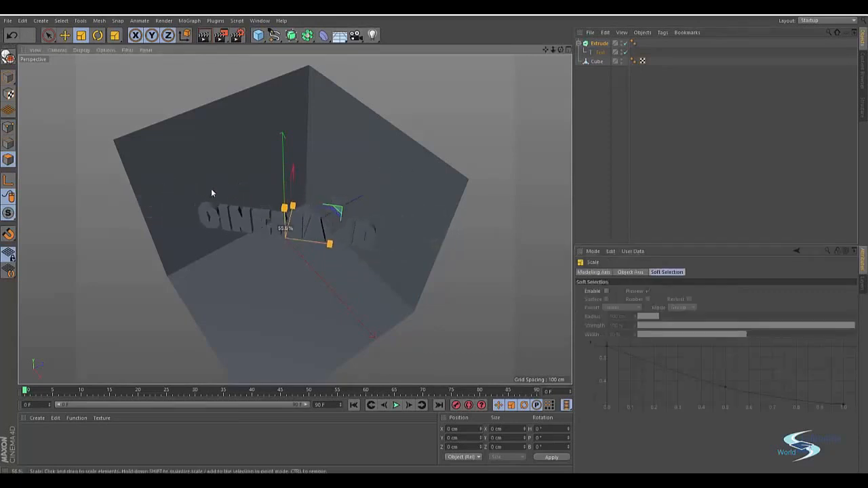
left_click_drag(271, 226, 270, 174, "alt")
key("e")
left_click_drag(281, 95, 277, 196)
right_click_drag(273, 236, 342, 196, "alt")
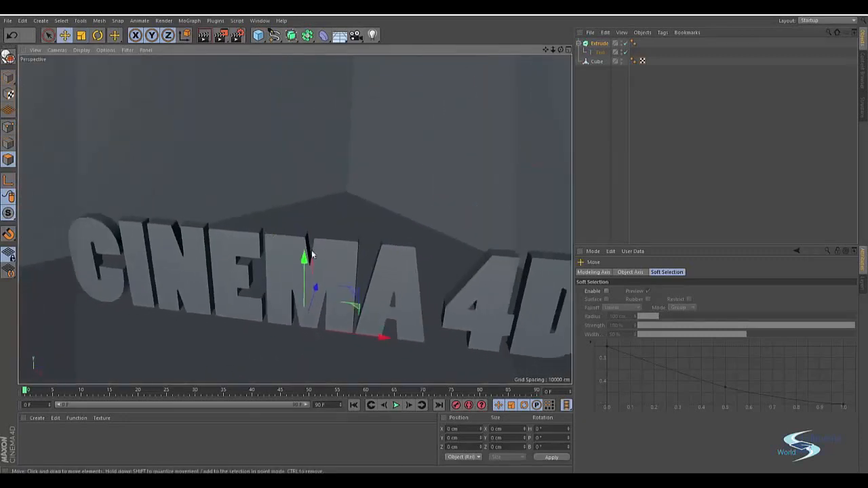
left_click_drag(305, 262, 305, 258)
right_click_drag(316, 242, 278, 247, "alt")
left_click_drag(267, 250, 358, 241, "alt")
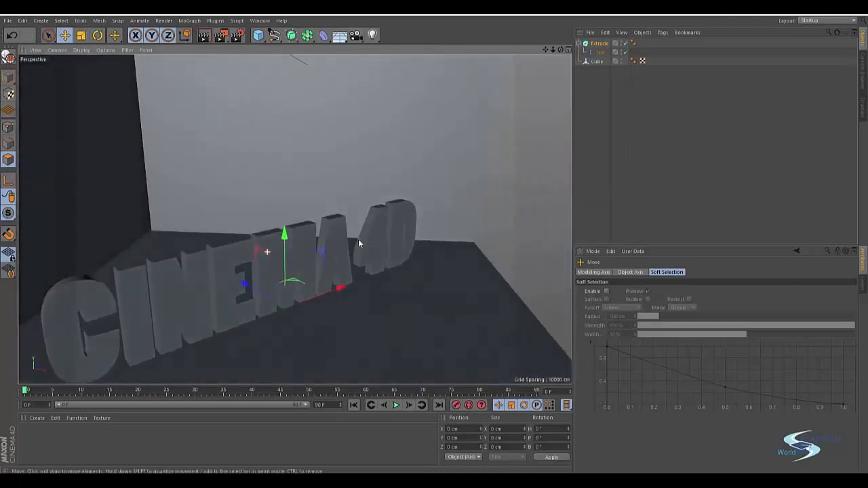
left_click_drag(294, 220, 295, 282, "alt")
middle_click_drag(295, 281, 328, 268, "alt")
Deepen the text's extrusion by setting its Z movement to about 33 cm.
left_click(597, 43)
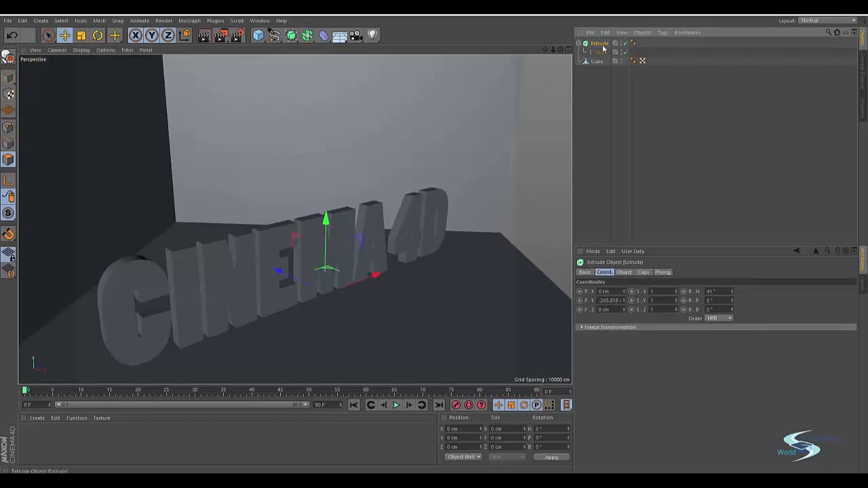
left_click(626, 272)
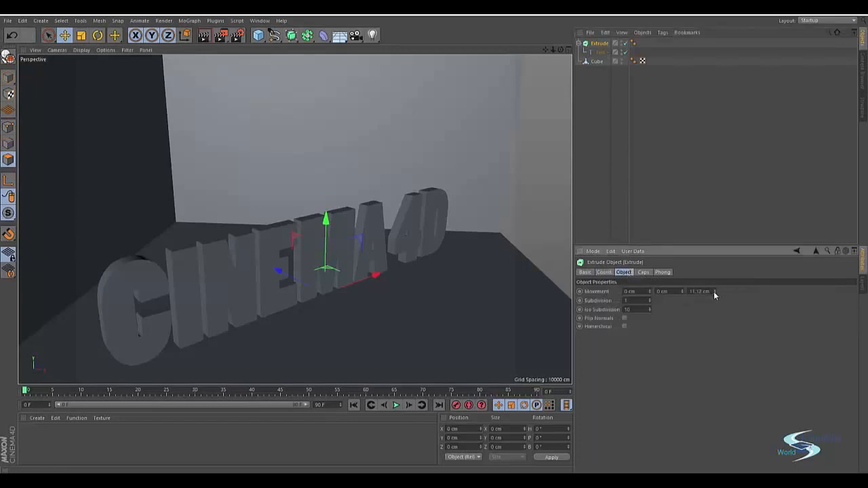
left_click_drag(714, 291, 714, 279)
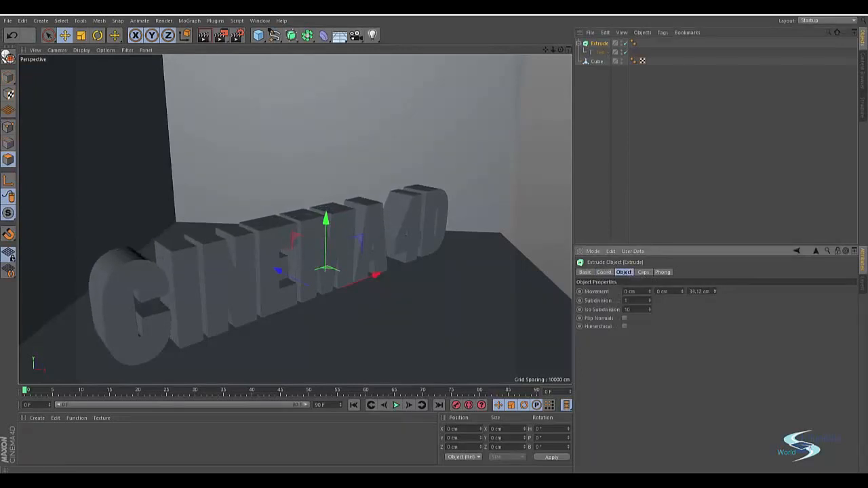
middle_click_drag(320, 277, 357, 249, "alt")
left_click_drag(326, 248, 360, 248, "alt")
right_click_drag(294, 219, 367, 227, "alt")
left_click_drag(347, 246, 353, 246, "alt")
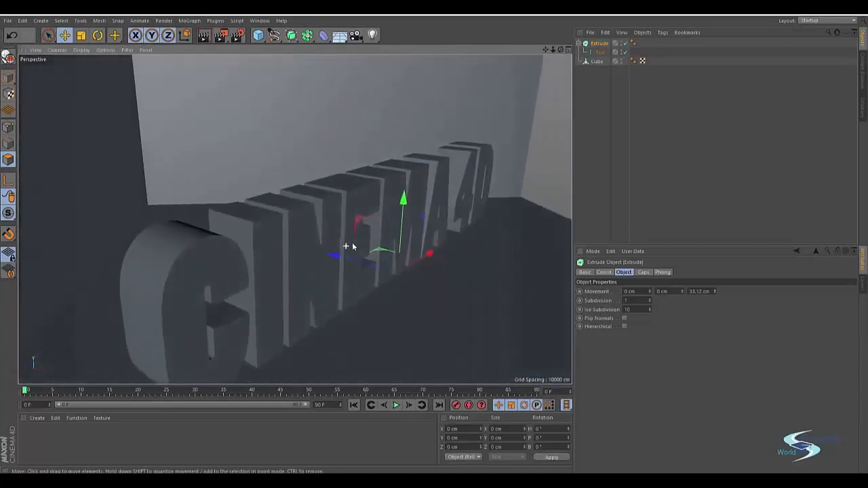
Set both the start and end caps of the extruded text to Fillet Cap.
left_click(642, 272)
left_click(661, 292)
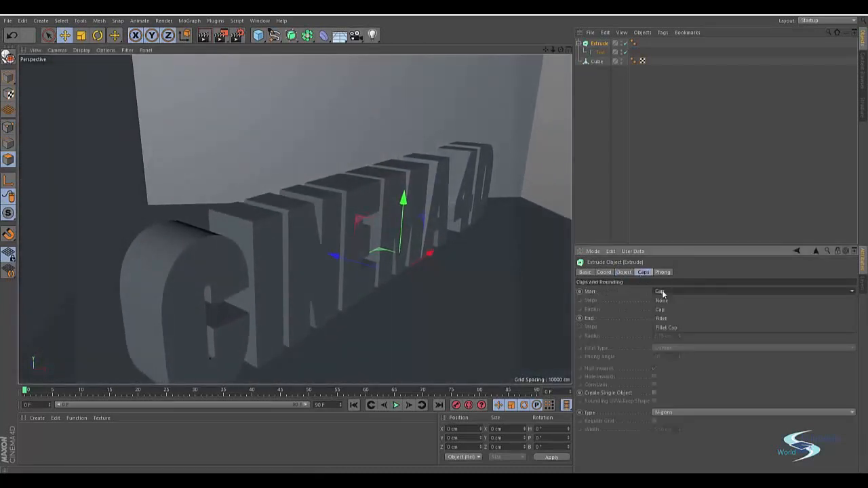
left_click(667, 328)
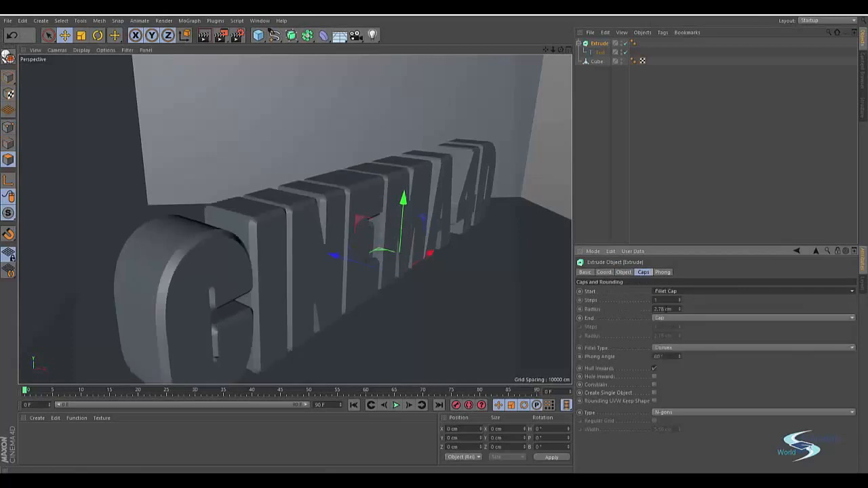
left_click(664, 318)
left_click(668, 354)
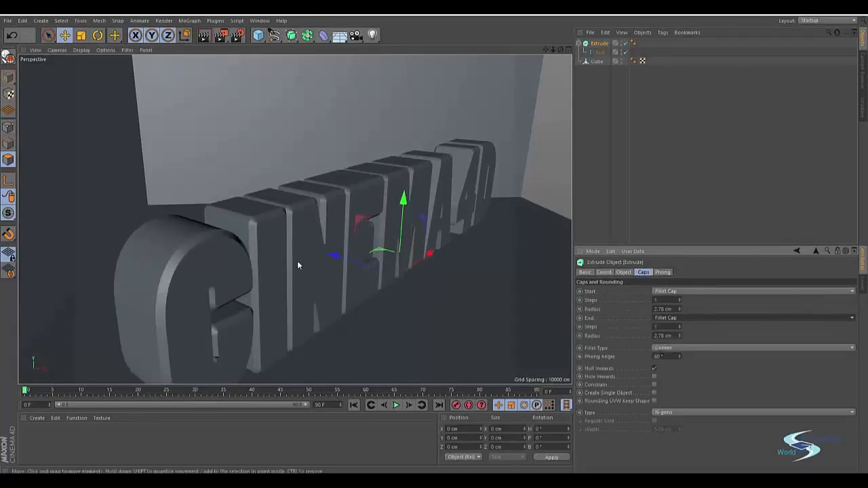
left_click_drag(297, 262, 351, 212, "alt")
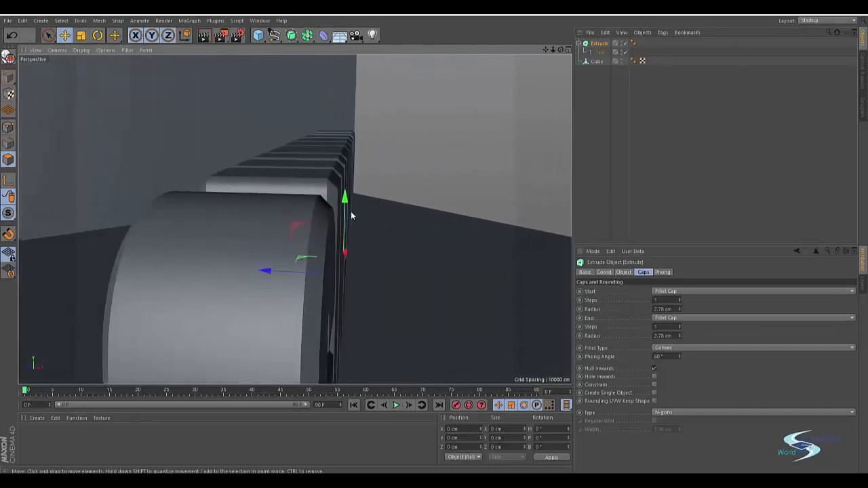
left_click_drag(243, 236, 540, 290, "alt")
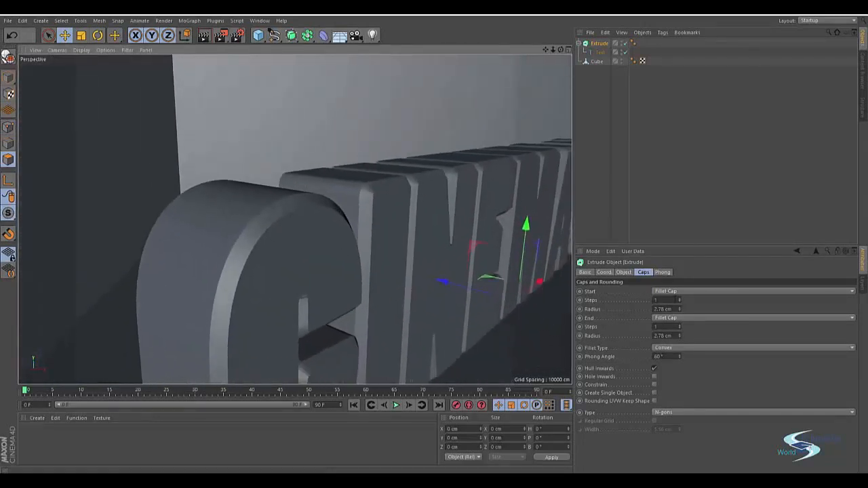
Smooth the bevels by setting the fillet steps to 5 on both the start and end caps.
left_click(681, 298)
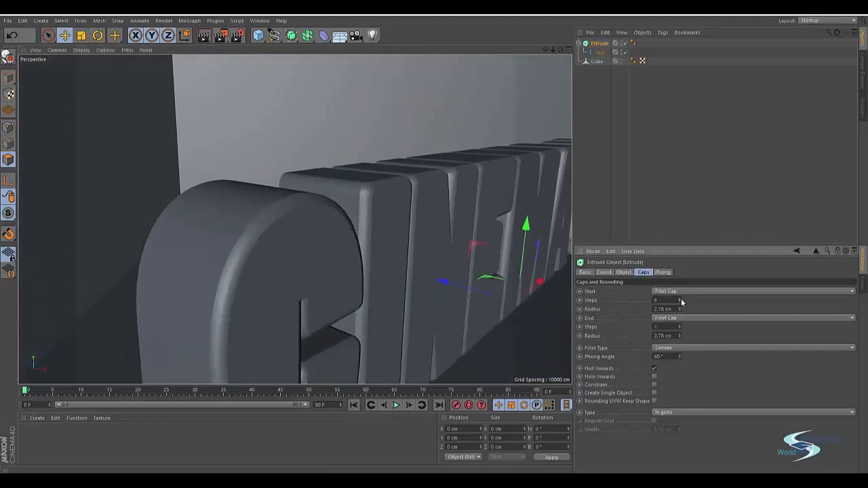
left_click(681, 298)
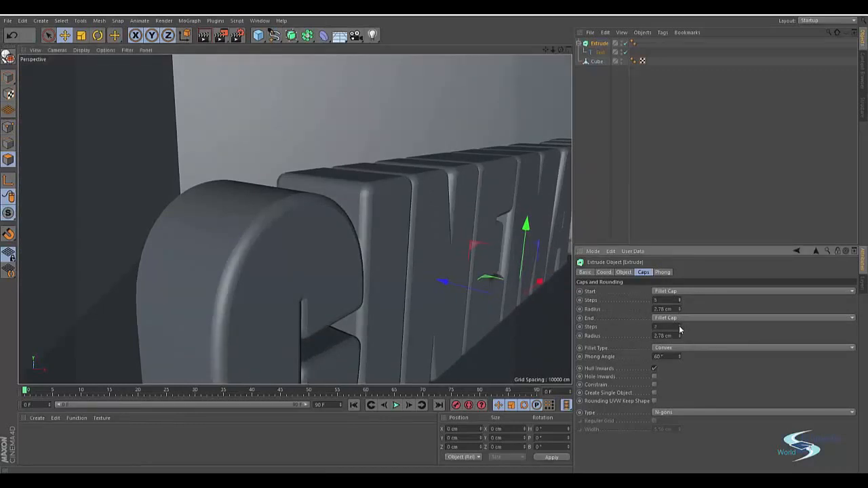
left_click(679, 326)
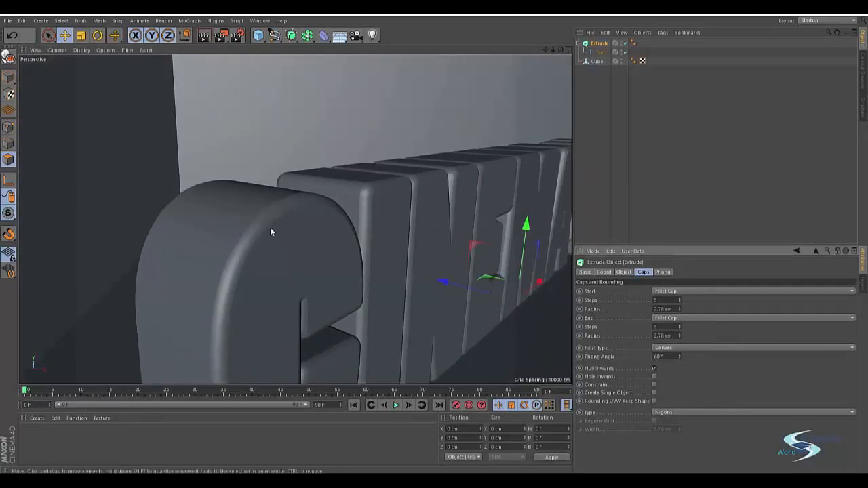
left_click_drag(233, 211, 205, 215, "alt")
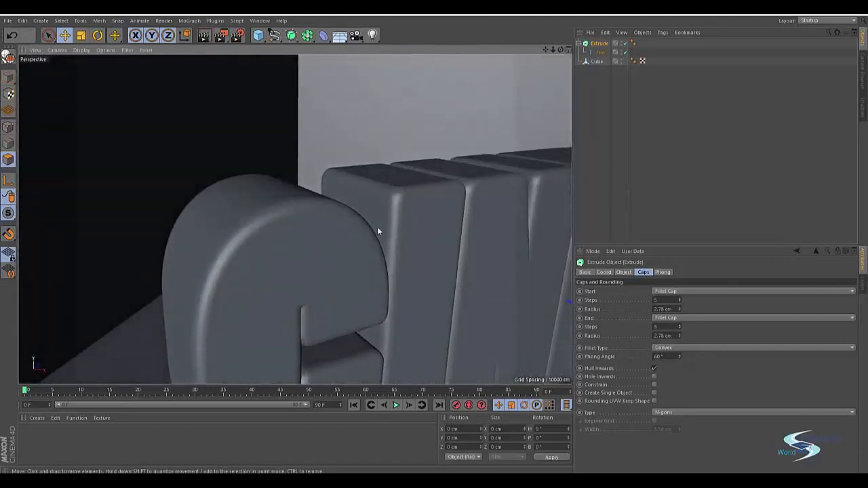
mouse_move(377, 231)
left_mouse_down("alt")
mouse_move(346, 231)
mouse_move(377, 227)
left_mouse_up("alt")
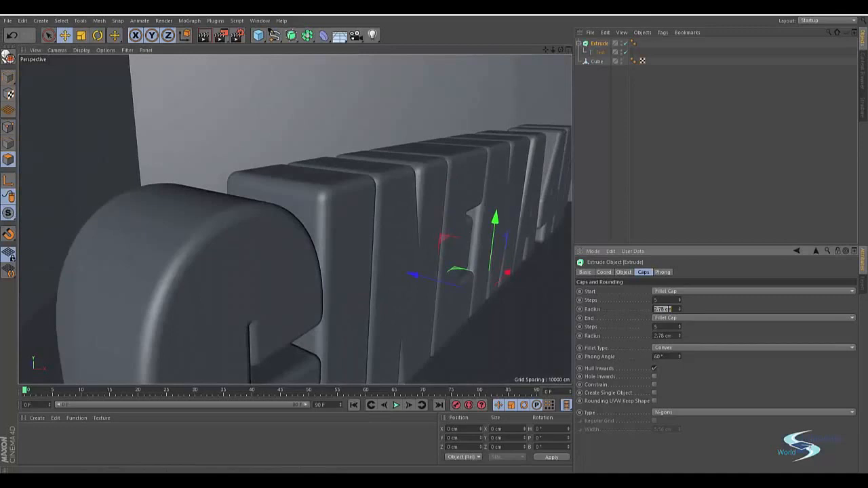
Try a 2 cm fillet radius on the start and end caps and check the letter edges.
key("Tab")
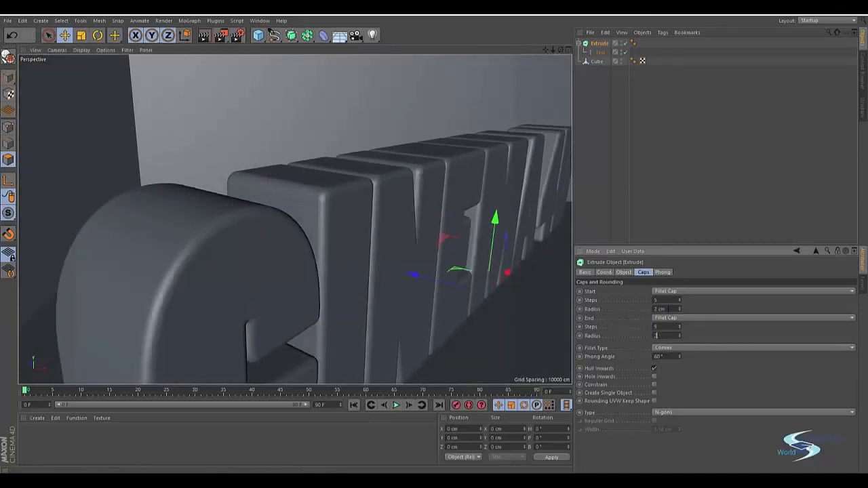
key("Return")
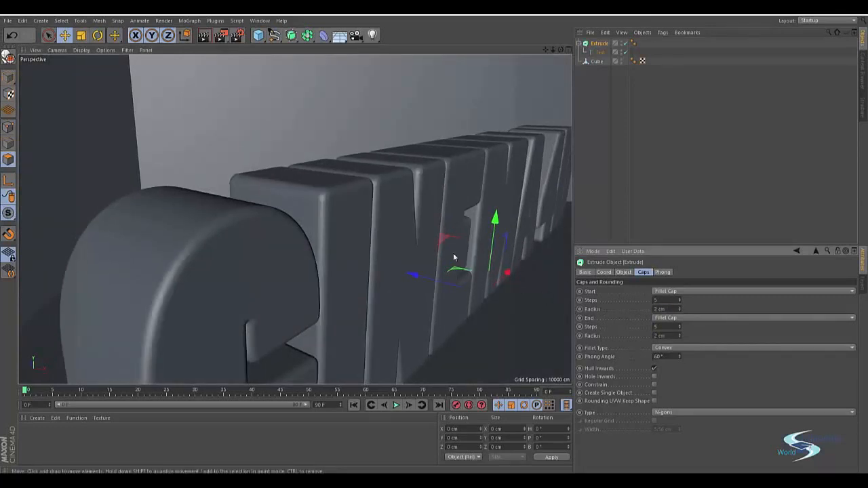
left_click_drag(385, 239, 252, 224, "alt")
scroll(250, 222, "down", 8)
left_click_drag(205, 248, 222, 220, "alt")
scroll(405, 207, "up", 7)
left_click_drag(404, 207, 444, 199, "alt")
Set the fillet radius of both the start and end caps to 1 cm.
left_click(663, 309)
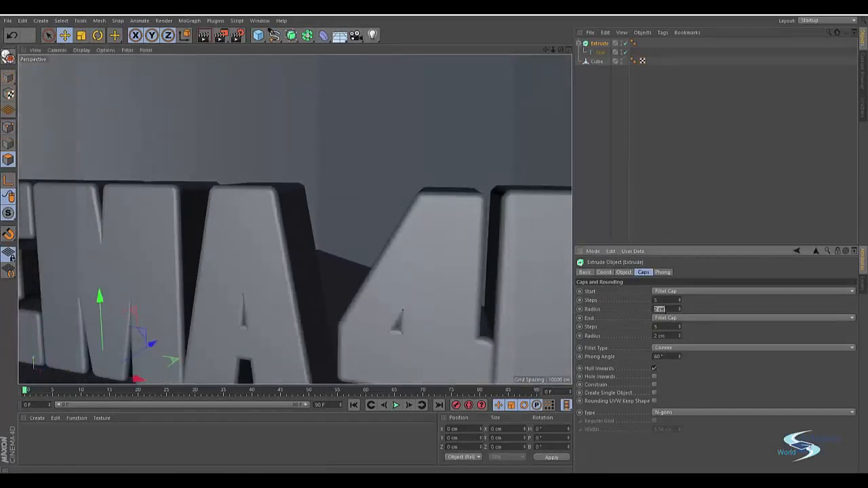
type("1")
key("Tab")
key("Return")
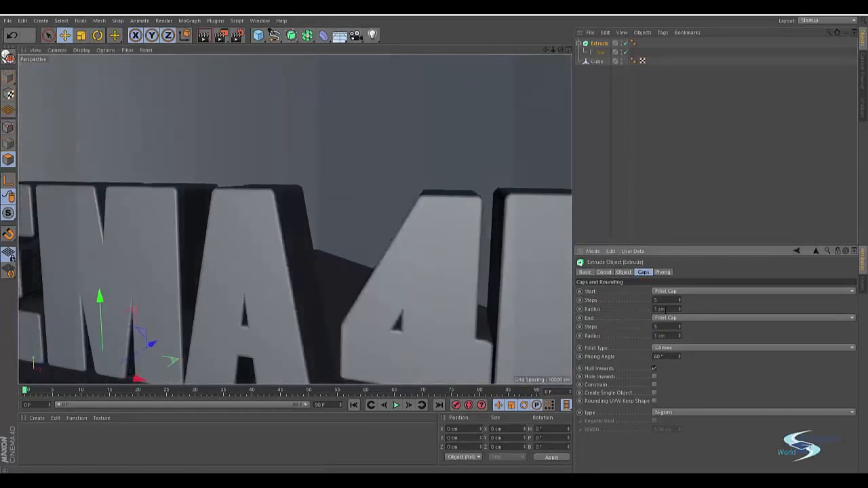
Frame the whole CINEMA 4D text from the front and render the viewport as a preview.
scroll(388, 172, "down", 10)
left_click_drag(290, 215, 274, 247, "alt")
right_click_drag(266, 219, 357, 191, "alt")
middle_click_drag(356, 190, 268, 176, "alt")
right_click_drag(267, 176, 255, 193, "alt")
middle_click_drag(255, 193, 225, 228, "alt")
left_click_drag(225, 231, 248, 208, "alt")
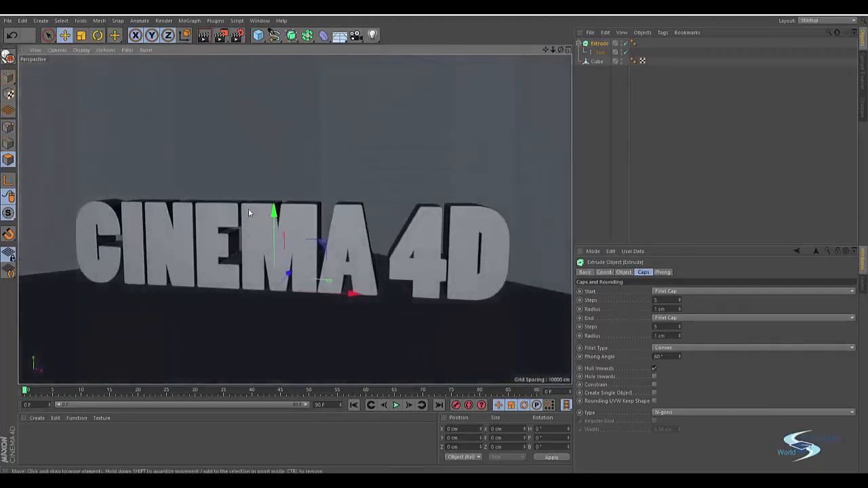
middle_click_drag(248, 209, 272, 219, "alt")
key("ctrl+r")
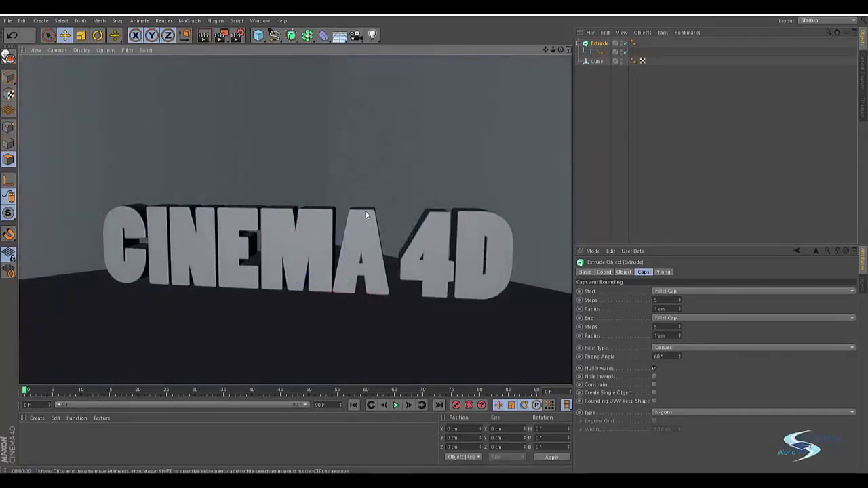
Add a camera to the scene and make it the active view.
left_click_drag(332, 204, 358, 164, "alt")
left_click(356, 37)
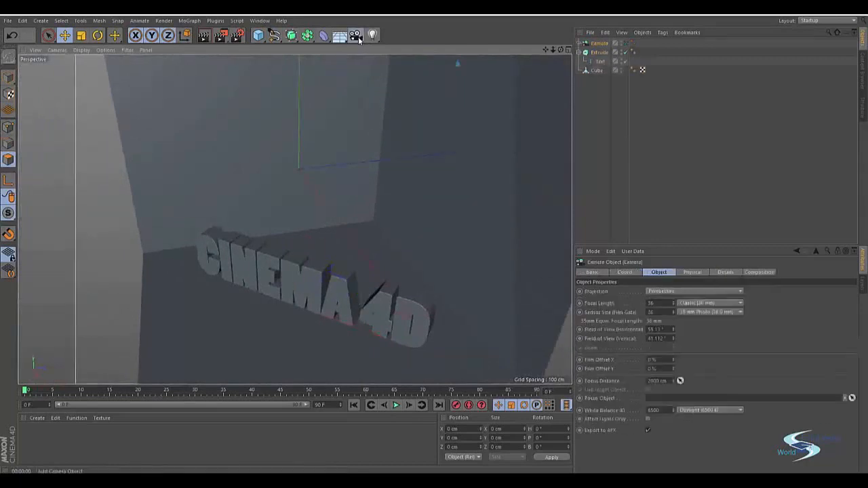
left_click(625, 44)
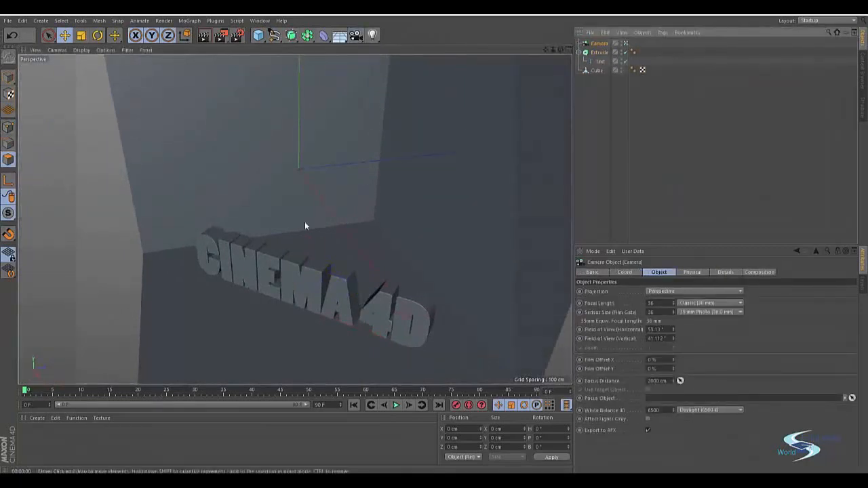
Frame the text in close-up from the letter C's side and record the camera's keyframe at frame 0.
left_click_drag(305, 221, 226, 266, "alt")
right_click_drag(227, 268, 269, 243, "alt")
left_click_drag(252, 250, 196, 244, "alt")
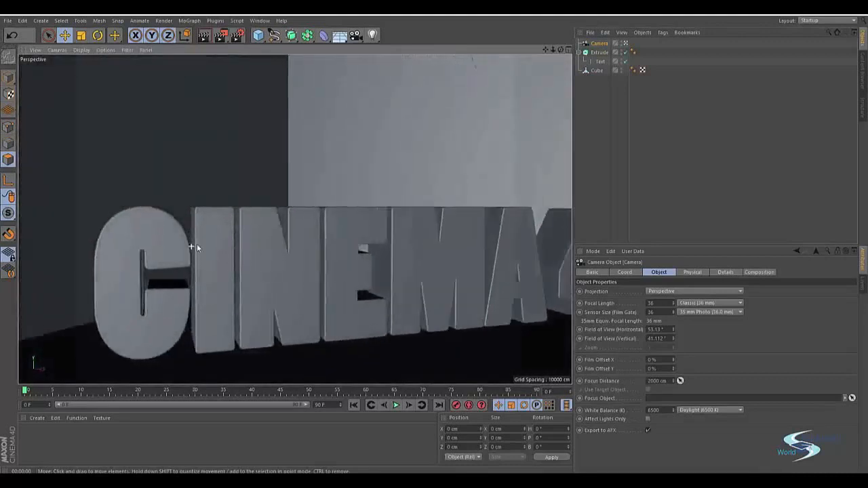
middle_click_drag(196, 244, 273, 199, "alt")
left_click_drag(274, 199, 250, 139, "alt")
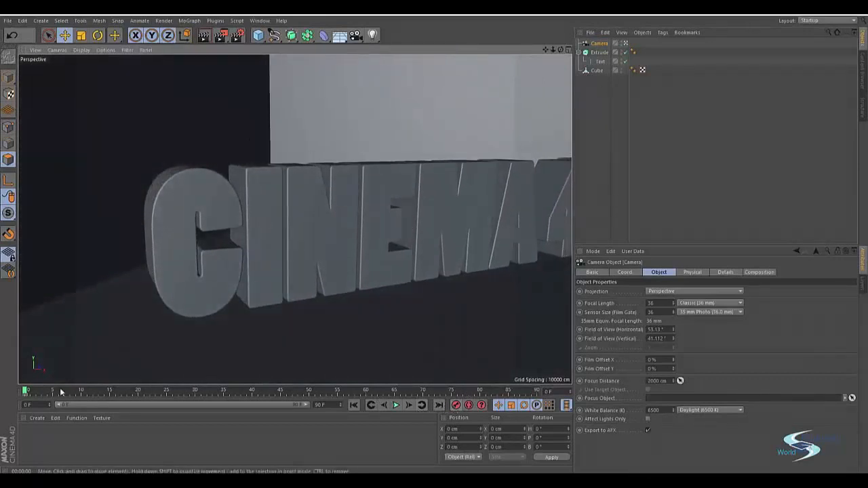
At frame 90, swing the camera around to the 4D end of the text and record a keyframe.
left_click(134, 391)
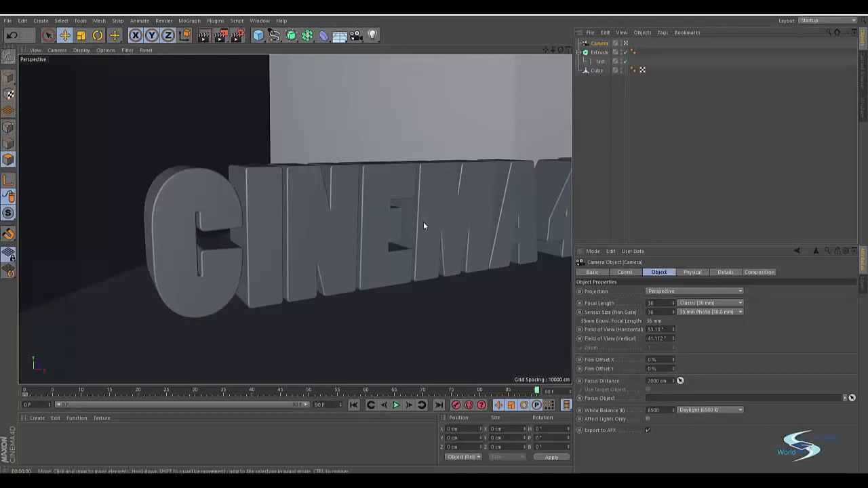
left_click_drag(423, 221, 339, 230, "alt")
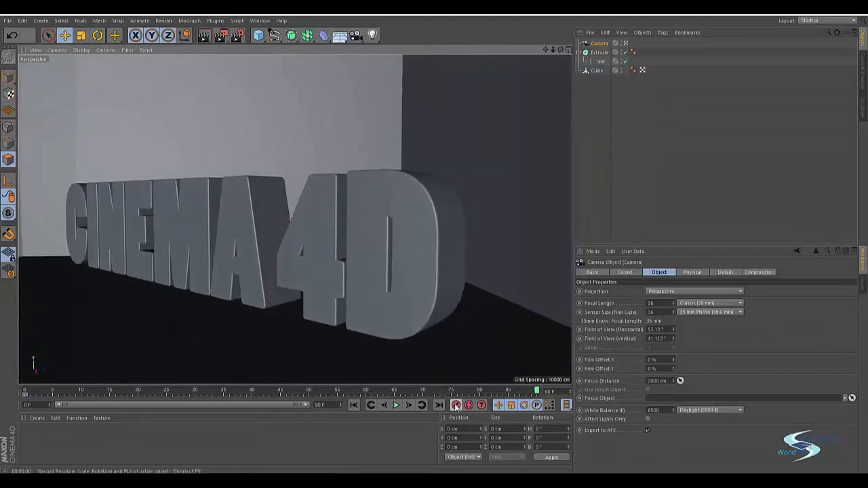
Try an intermediate camera keyframe at frame 45 with a closer view of the text, and play the animation.
left_click_drag(536, 391, 282, 377)
scroll(312, 318, "down", 3)
middle_click_drag(312, 318, 271, 288, "alt")
left_click(396, 405)
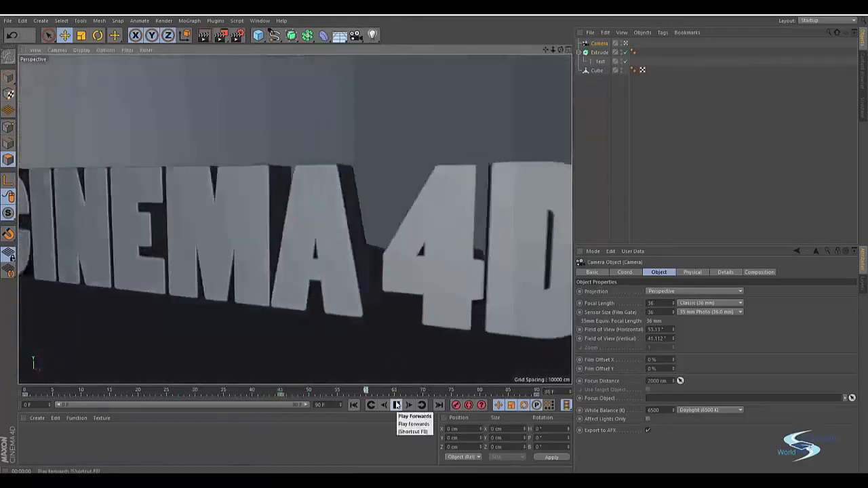
left_click(396, 404)
Delete the camera keyframe at frame 45.
left_click(281, 396)
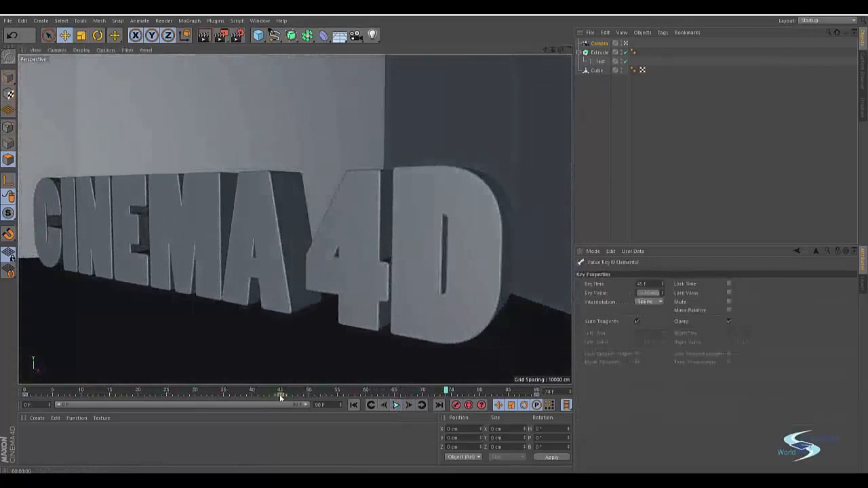
key("Delete")
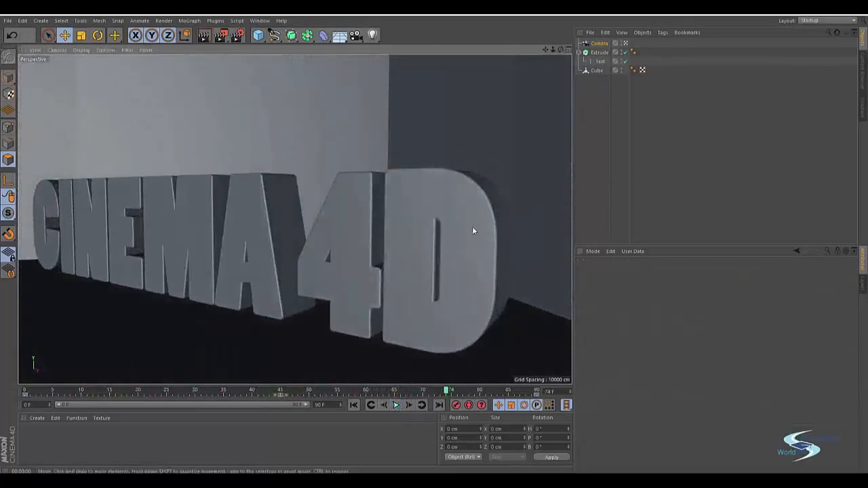
Scale down the extruded CINEMA 4D text and reposition it along Z and downward onto the room's floor.
left_click(600, 53)
key("t")
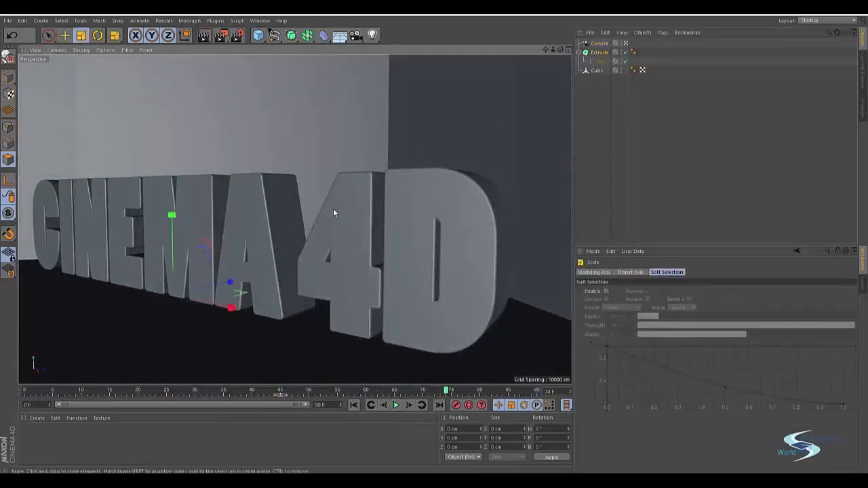
left_click_drag(333, 209, 227, 232)
key("e")
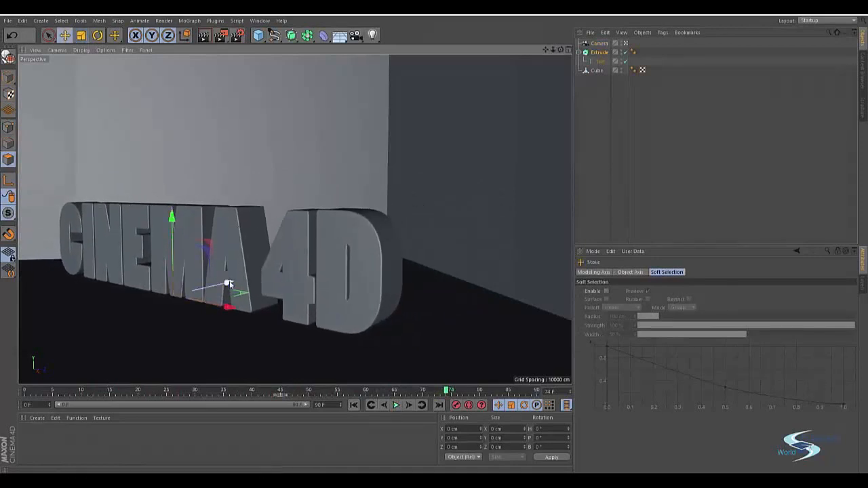
left_click_drag(228, 282, 268, 274)
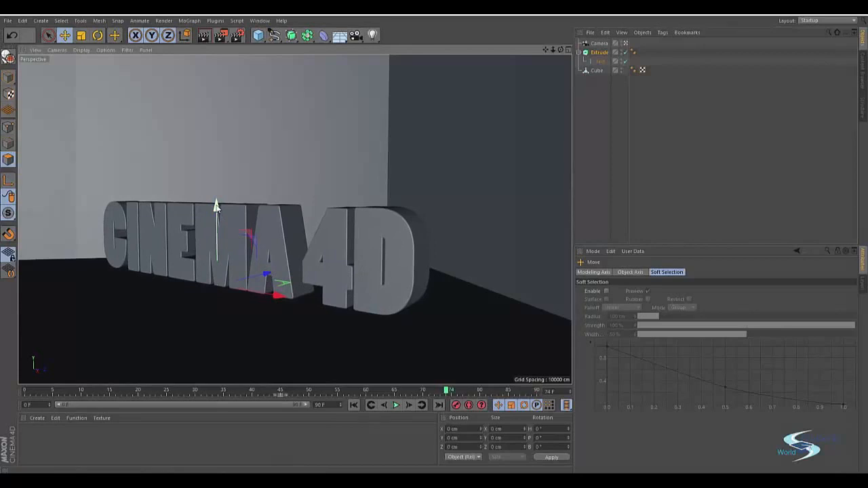
left_click_drag(217, 203, 214, 215)
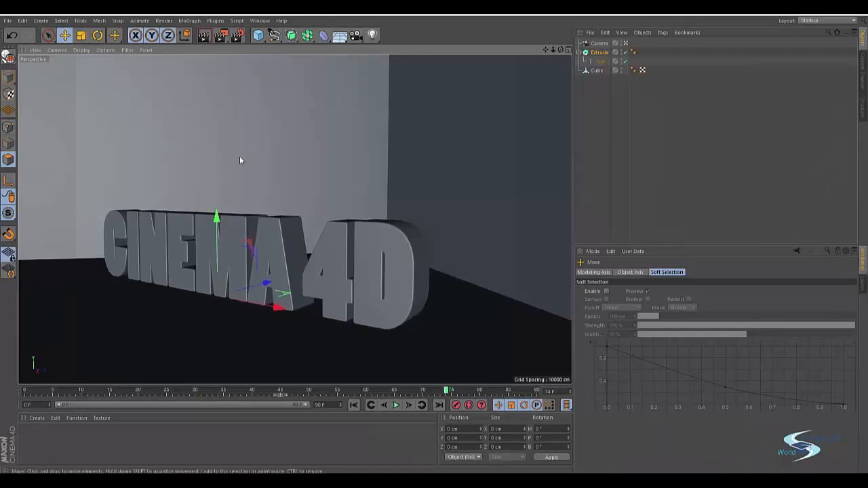
Add the Ambient Occlusion effect to the render settings.
left_click(238, 38)
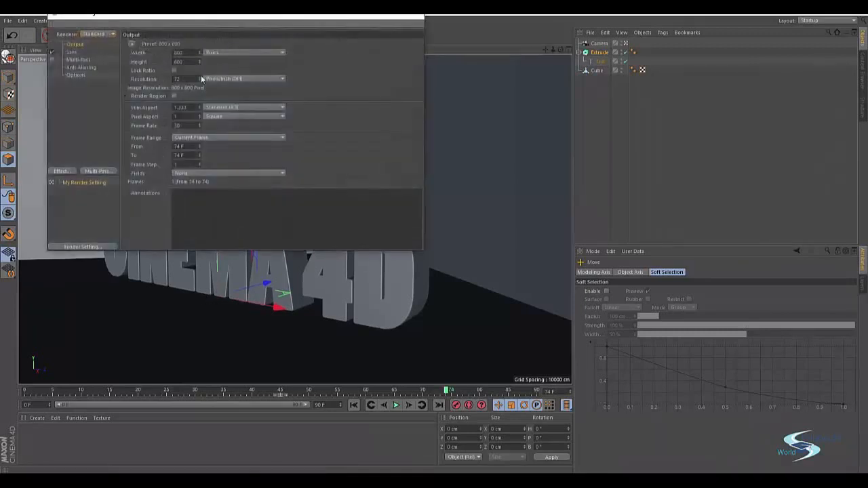
left_click(61, 172)
left_click(103, 227)
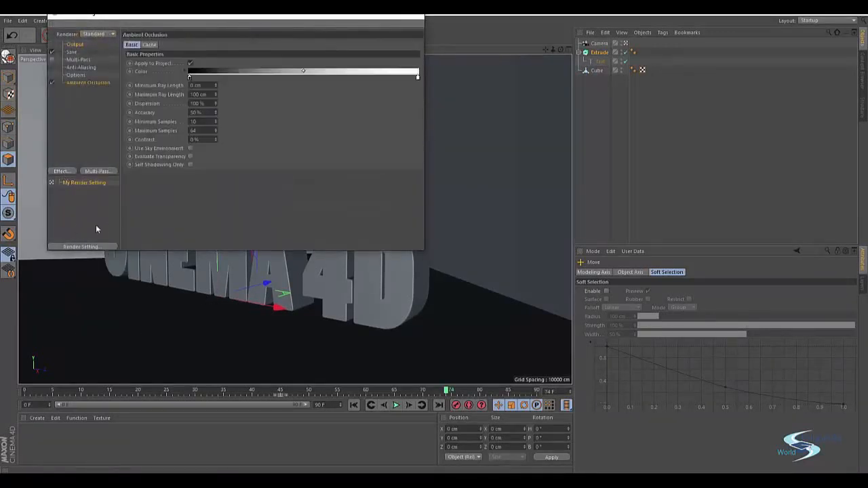
Set the render output size to 1280 × 720 pixels and close the render settings.
left_click(73, 45)
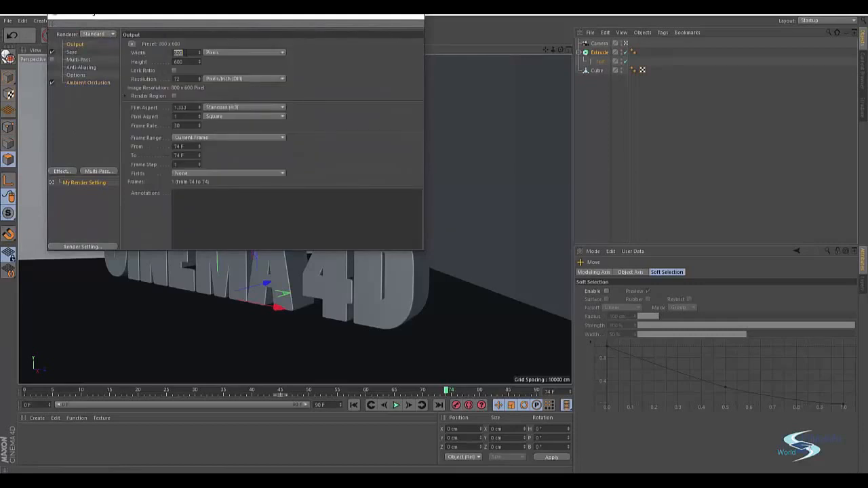
type("1280")
key("Return")
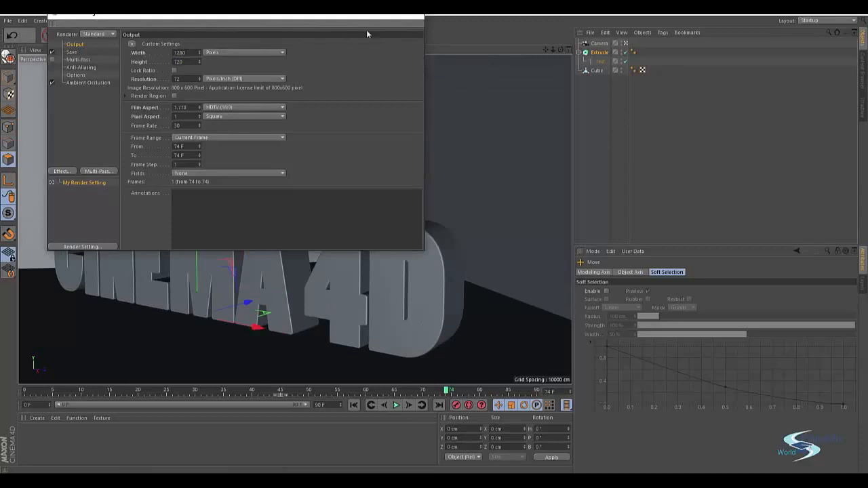
left_click(413, 15)
left_click(600, 135)
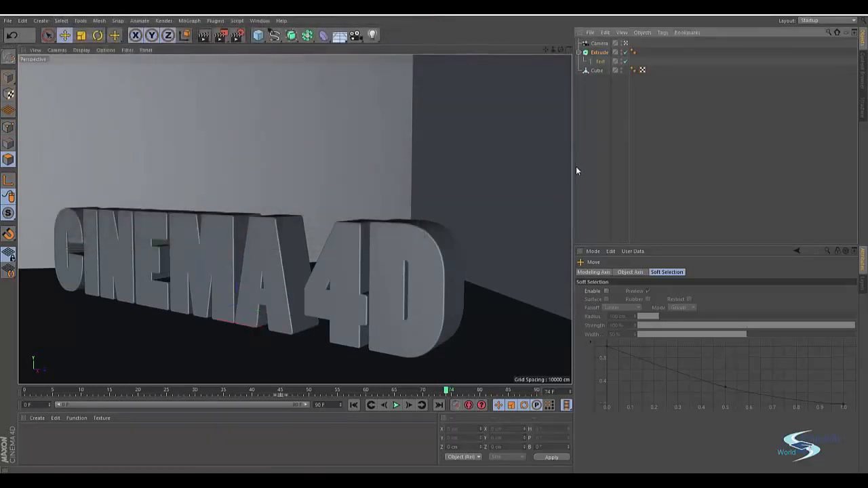
Try to group the camera under a null object.
left_click(601, 43)
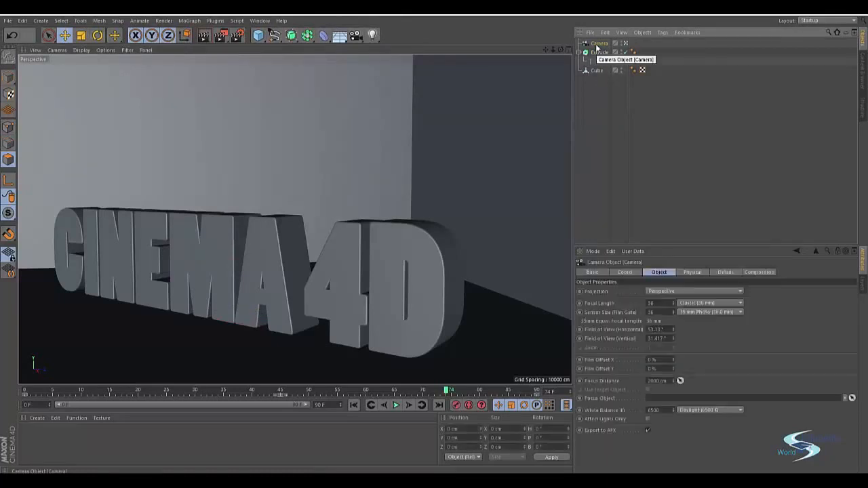
key("alt+g")
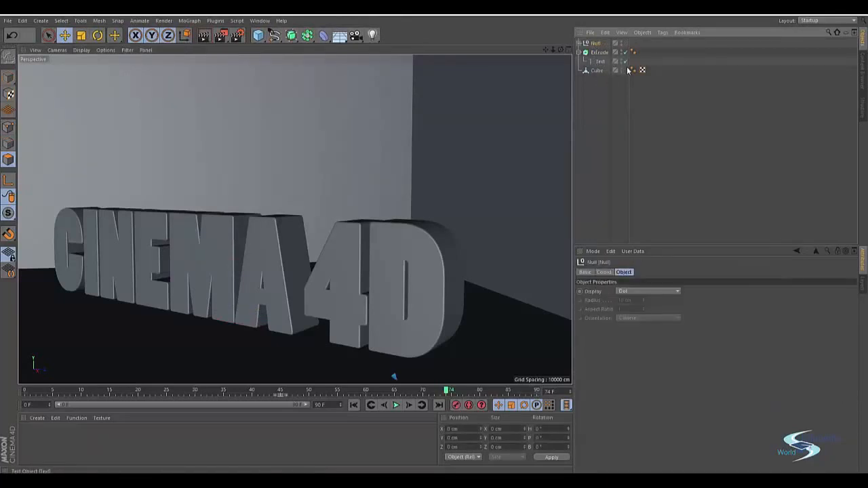
left_click(579, 43)
Leave the camera view, lower the null that holds the camera slightly, and look through the camera again.
left_click(630, 53)
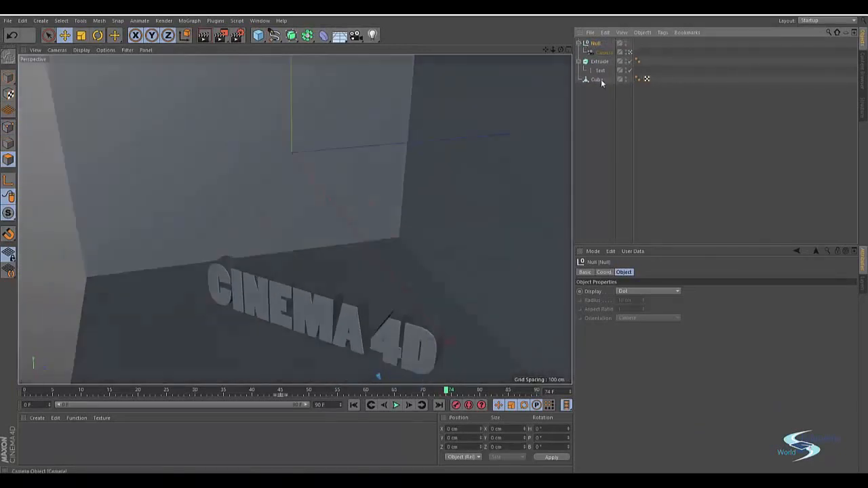
scroll(411, 183, "down", 5)
left_click_drag(411, 183, 363, 195, "alt")
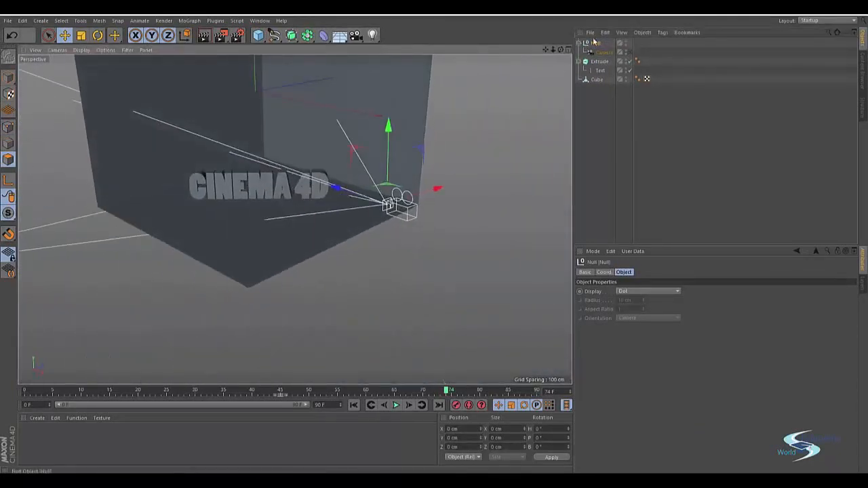
key("r")
key("e")
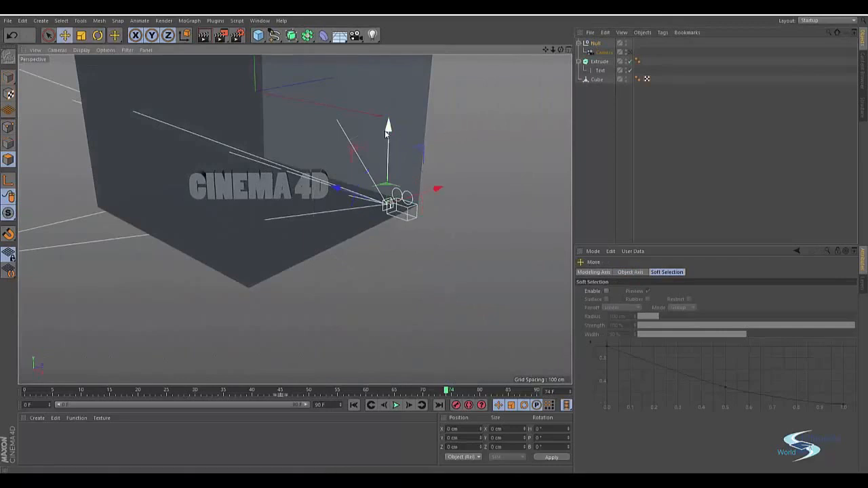
left_click_drag(387, 129, 387, 146)
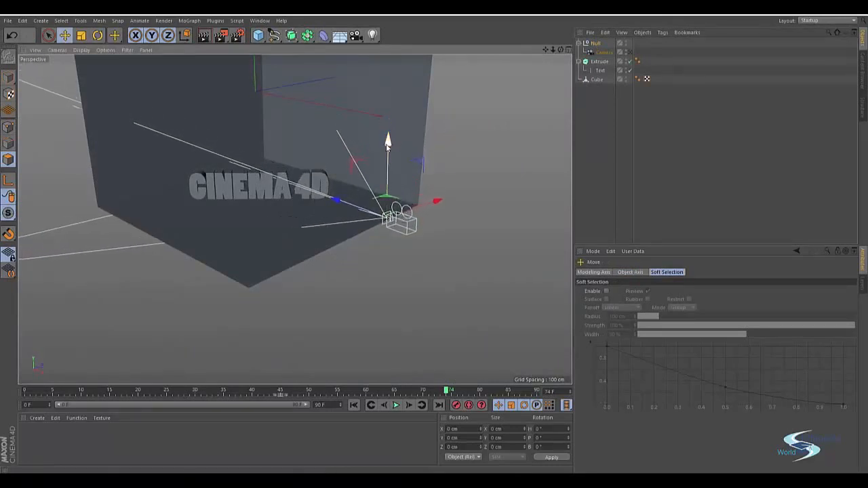
left_click(630, 52)
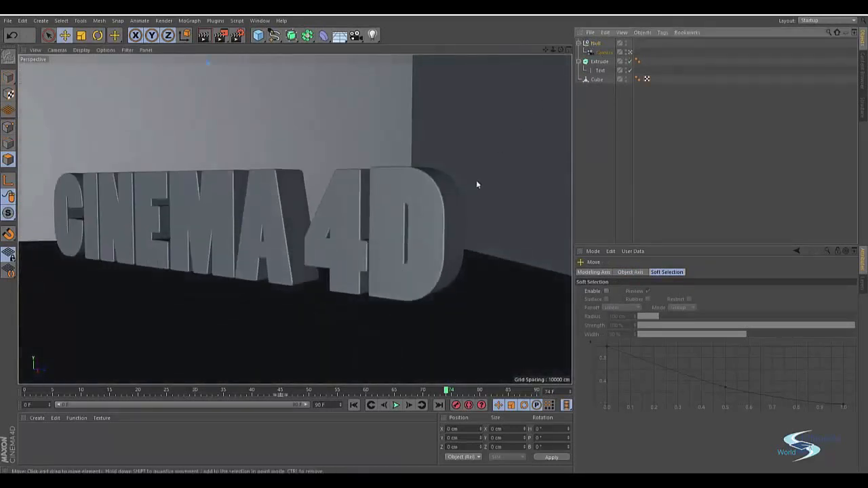
Check the camera view at frame 0, and undo the null's move and the camera grouping.
left_click_drag(447, 392, 26, 390)
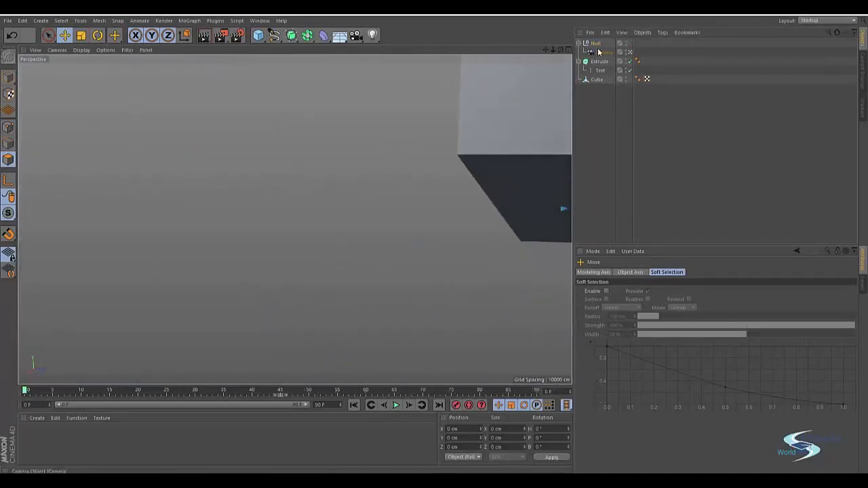
key("ctrl+z")
key("ctrl+z")
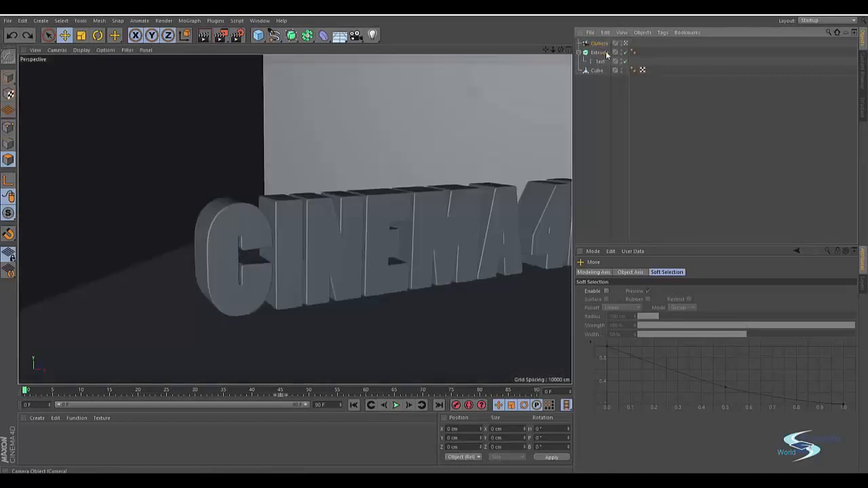
Add a new null object and make the camera its child.
left_click(601, 43)
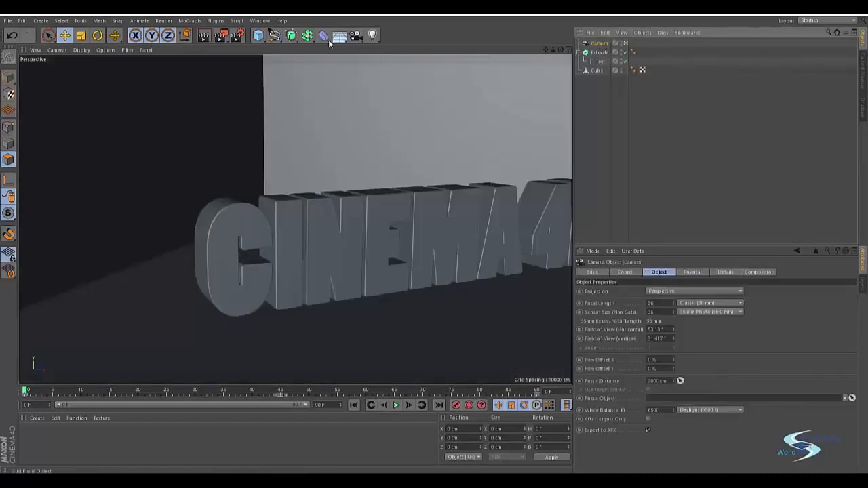
left_click(264, 34)
left_click(289, 49)
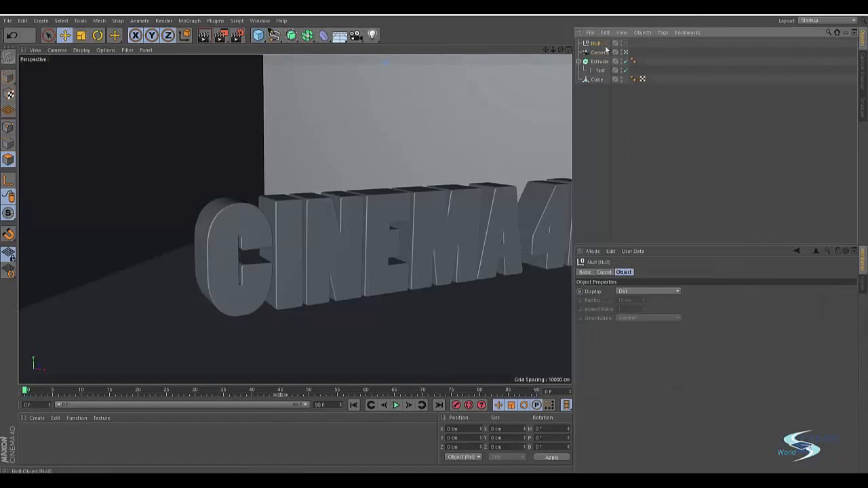
left_click_drag(600, 45, 596, 43)
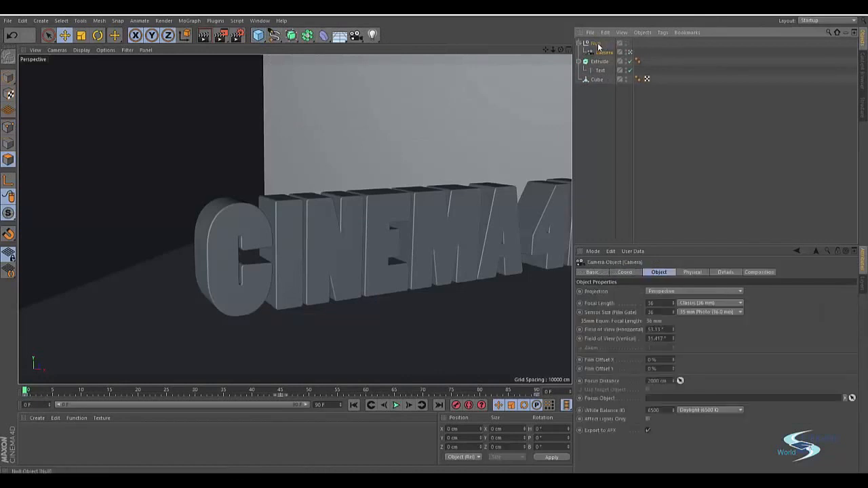
With the animation at frame 20, lower the camera's parent null to a Y position of -24 cm.
left_click_drag(28, 390, 139, 364)
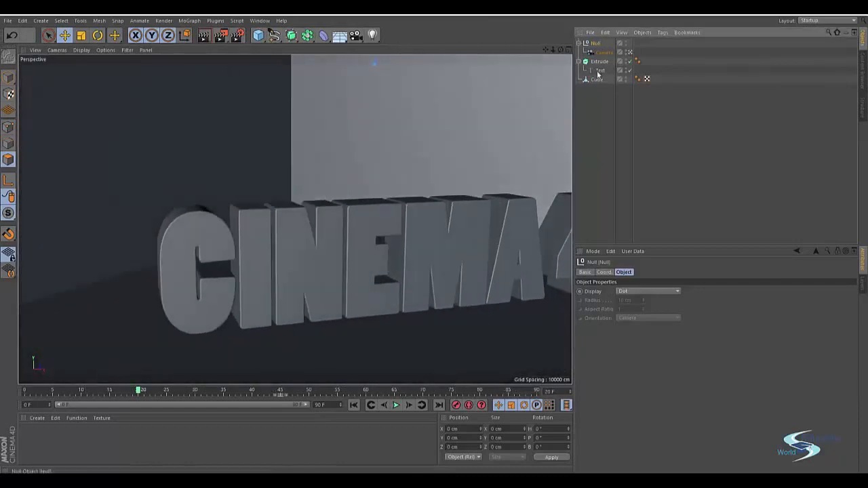
left_click(604, 272)
left_click_drag(623, 299, 623, 315)
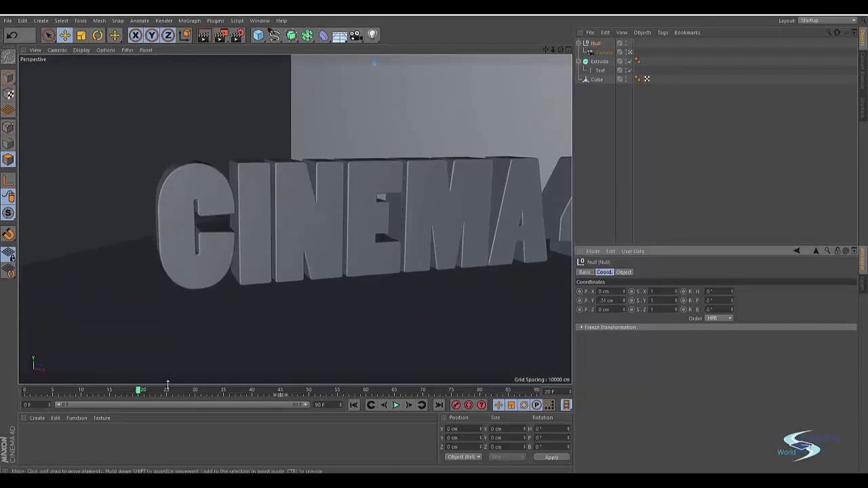
At frame 0, reframe the camera closer to the text at a flatter angle, keyframe it, and scrub forward to frame 9.
left_click_drag(139, 392, 40, 306)
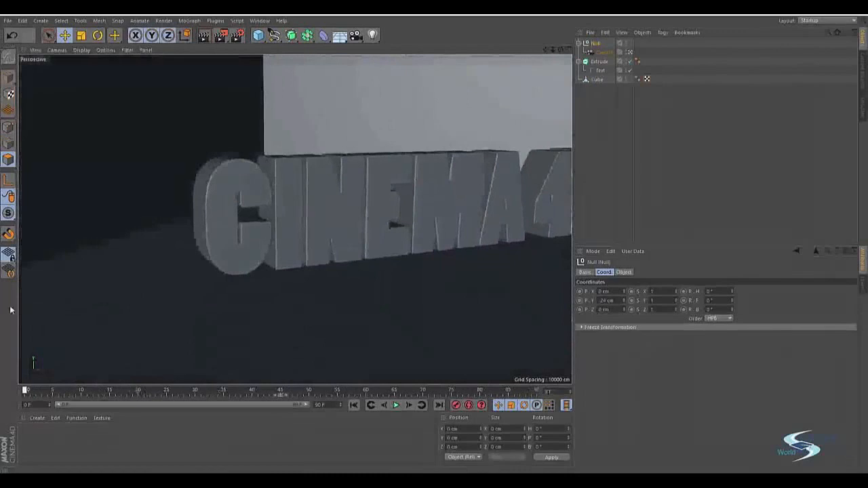
left_click(607, 53)
middle_click_drag(317, 217, 273, 218, "alt")
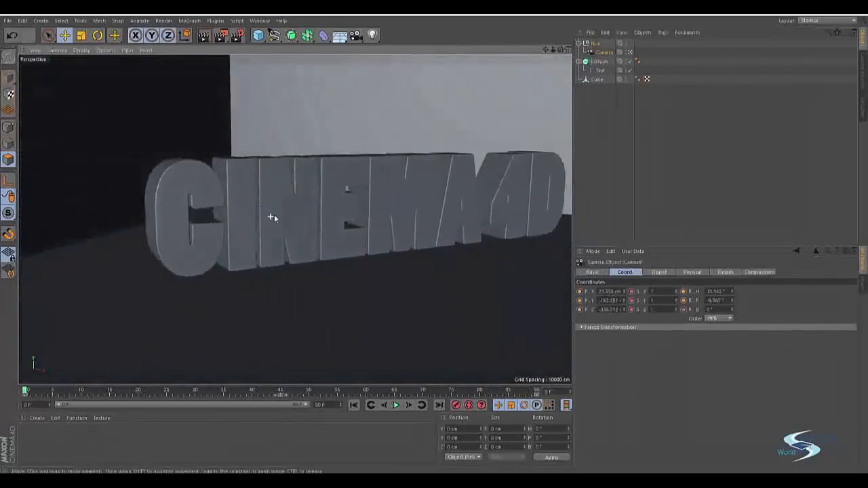
left_click_drag(274, 217, 252, 210, "alt")
right_click_drag(251, 211, 265, 211, "alt")
middle_click_drag(265, 212, 256, 211, "alt")
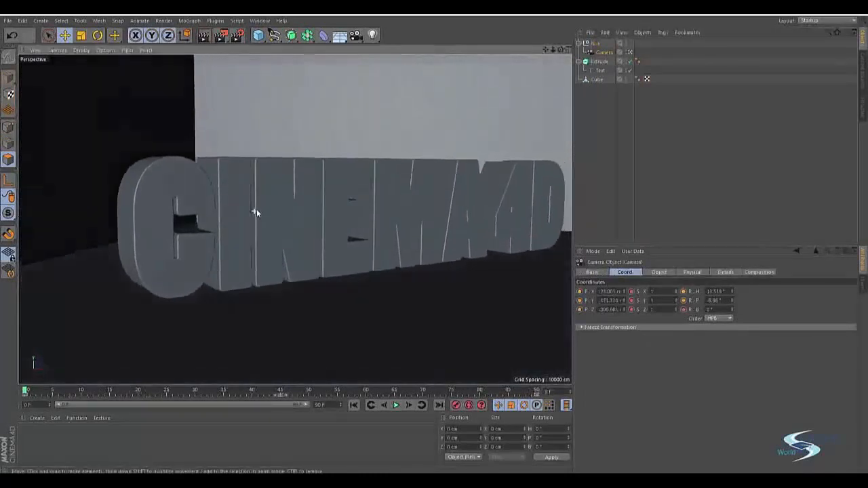
right_click_drag(256, 209, 266, 207, "alt")
middle_click_drag(266, 207, 288, 215, "alt")
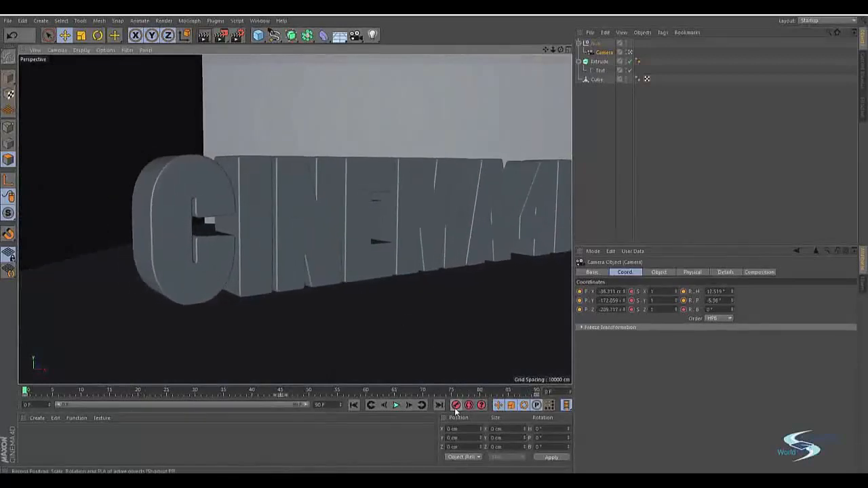
left_click_drag(24, 393, 76, 390)
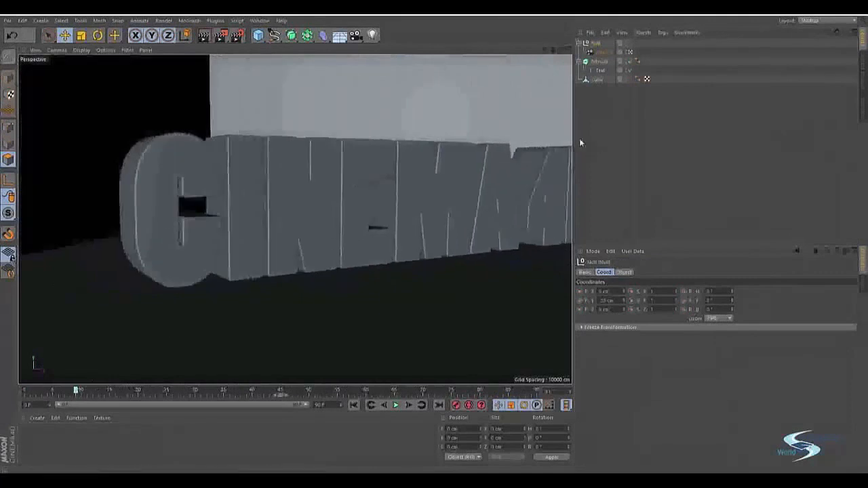
Leave the camera view and add an omni light to the scene.
left_click(630, 53)
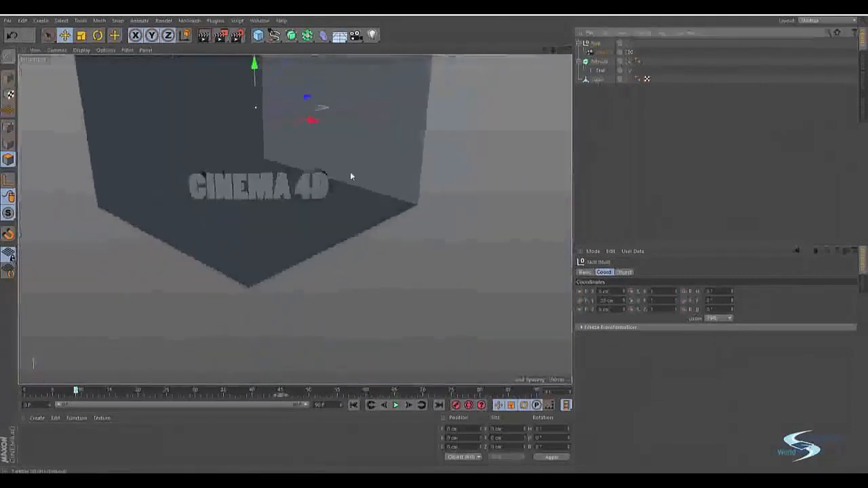
middle_click_drag(293, 188, 346, 219, "alt")
left_click_drag(312, 224, 384, 233, "alt")
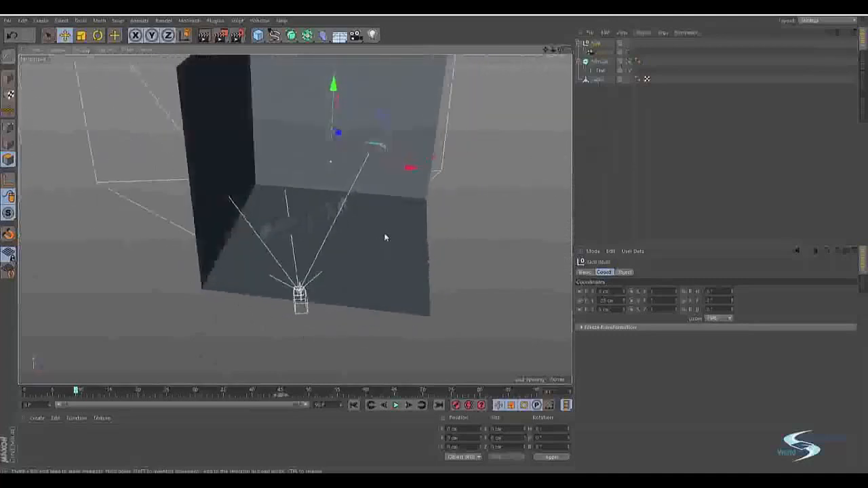
left_click(587, 111)
left_click_drag(414, 183, 317, 215, "alt")
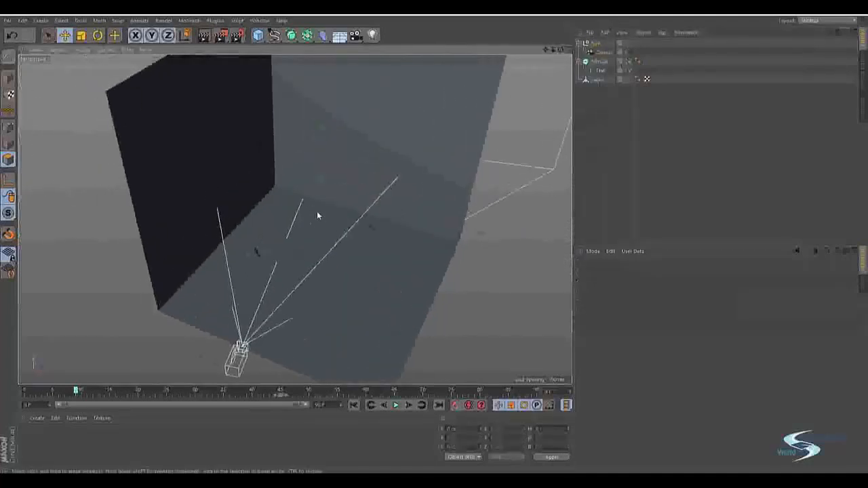
left_click(374, 35)
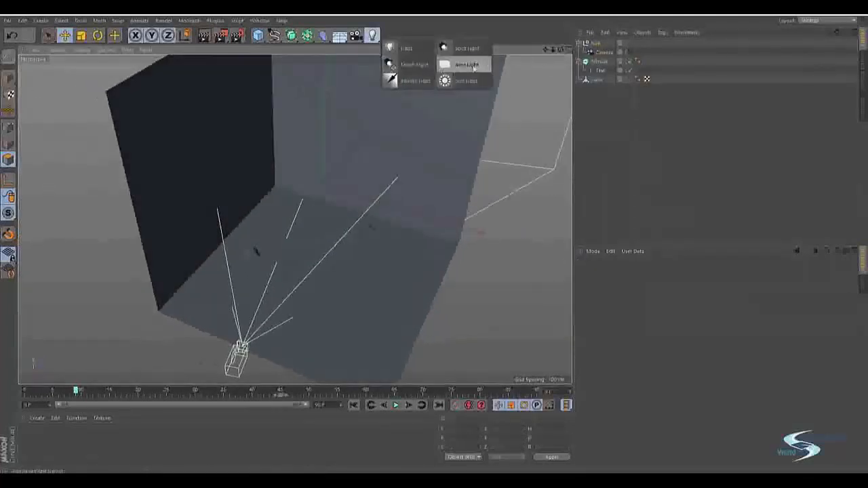
left_click(407, 46)
Move the omni light behind the text, towards the room's back corner.
left_click_drag(289, 200, 265, 269, "alt")
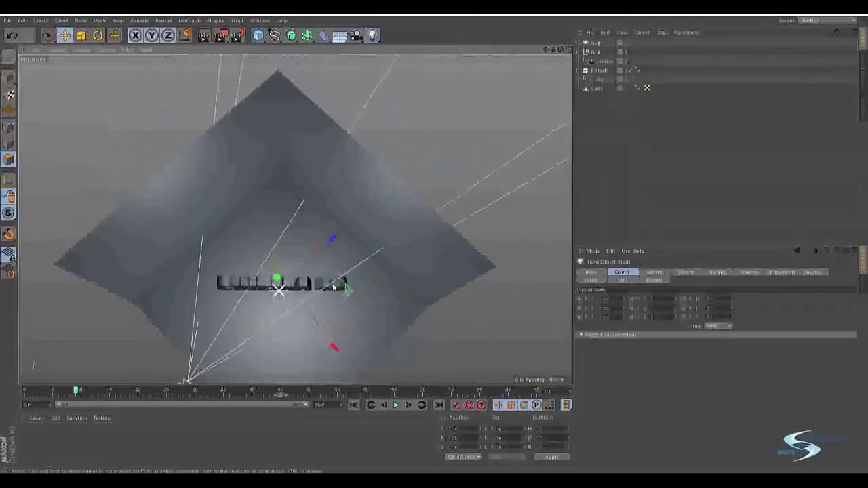
left_click_drag(351, 287, 320, 165)
left_click_drag(274, 145, 246, 290)
left_click_drag(242, 182, 199, 161)
Check the backlit text with a preview render through the camera, look at the render settings, and scrub to frame 29.
left_click(631, 60)
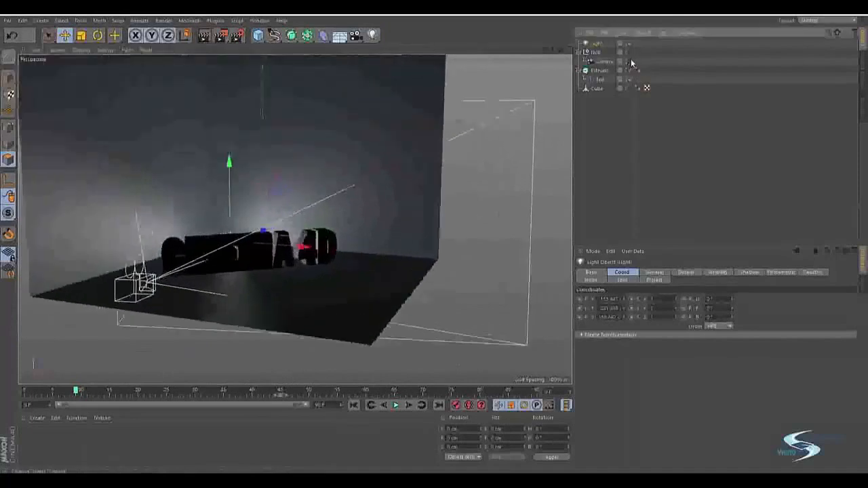
key("ctrl+r")
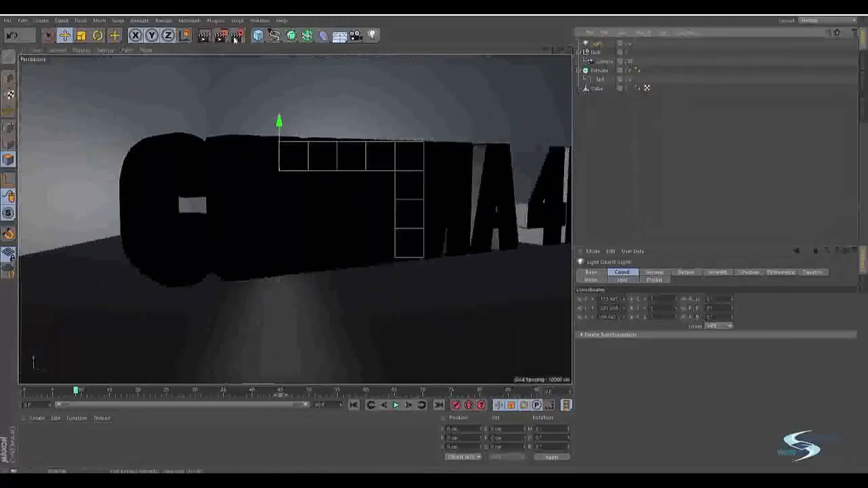
left_click(236, 35)
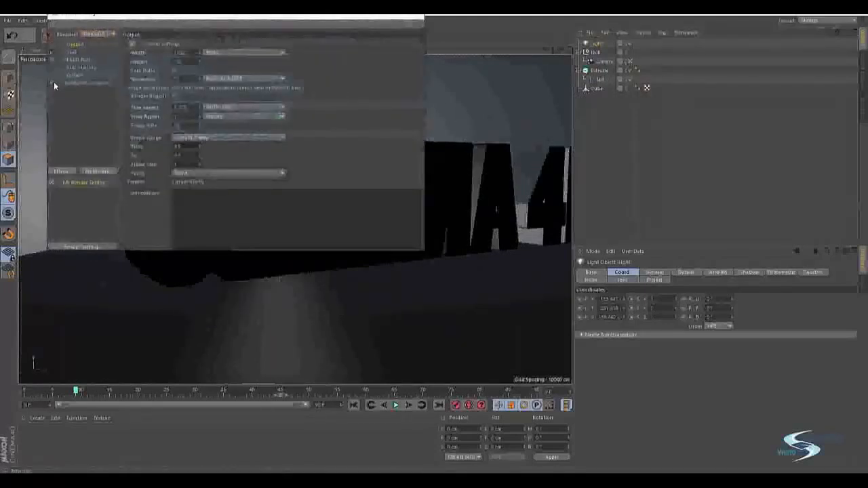
left_click(415, 21)
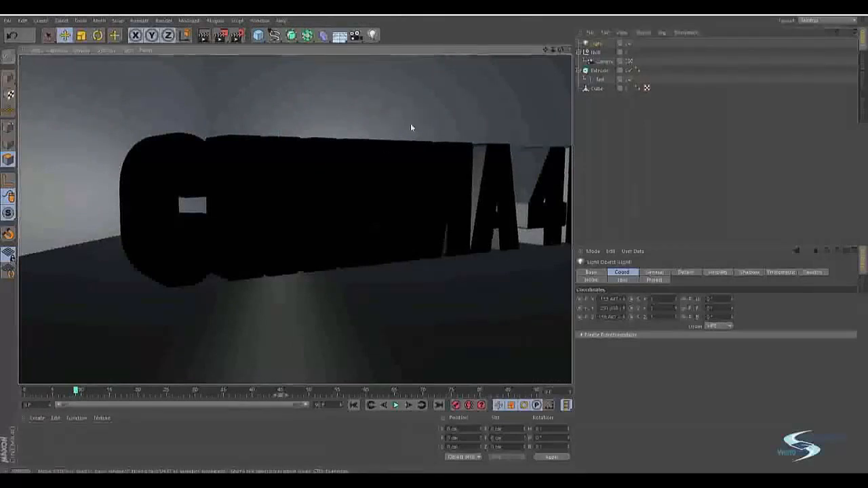
left_click_drag(76, 392, 190, 369)
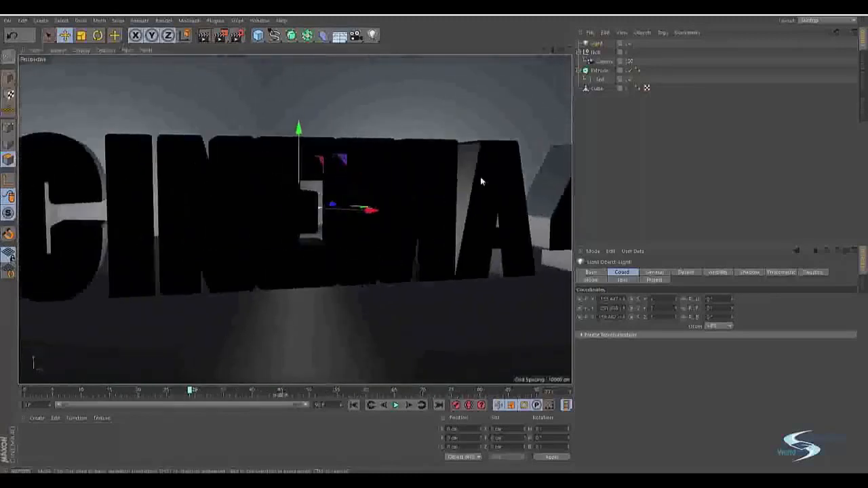
Leave the camera view again and add an area light.
left_click(593, 122)
left_click(630, 61)
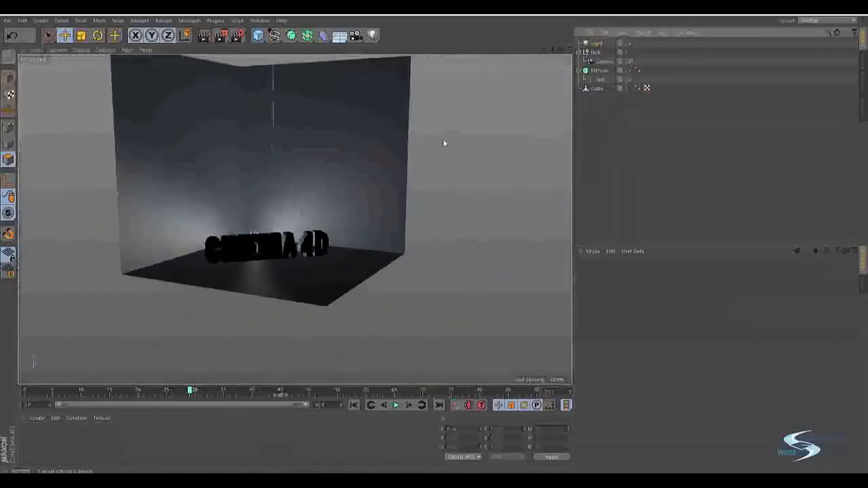
scroll(406, 146, "down", 3)
left_click_drag(323, 167, 311, 218, "alt")
left_click_drag(372, 36, 476, 56)
left_click_drag(321, 203, 278, 235, "alt")
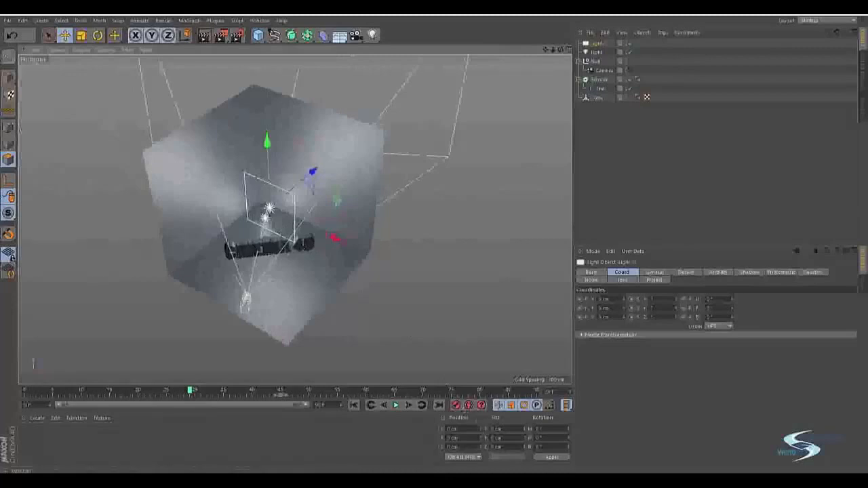
left_click(539, 447)
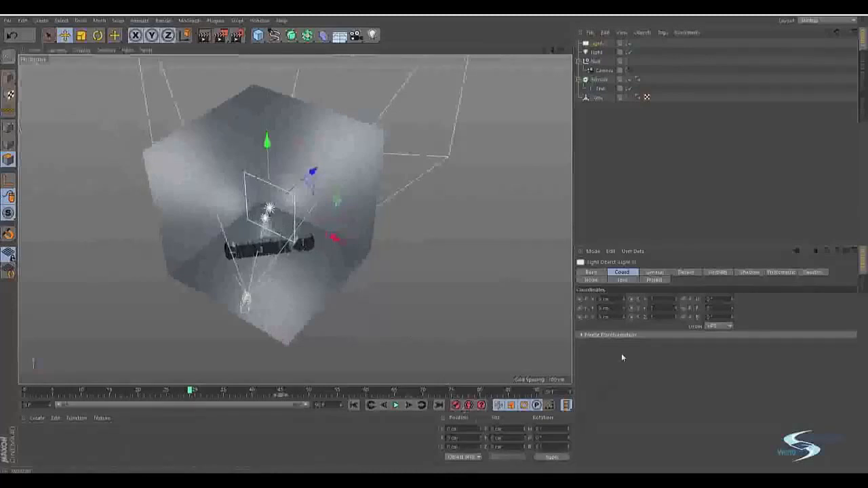
left_click_drag(731, 317, 732, 303)
key("ctrl+z")
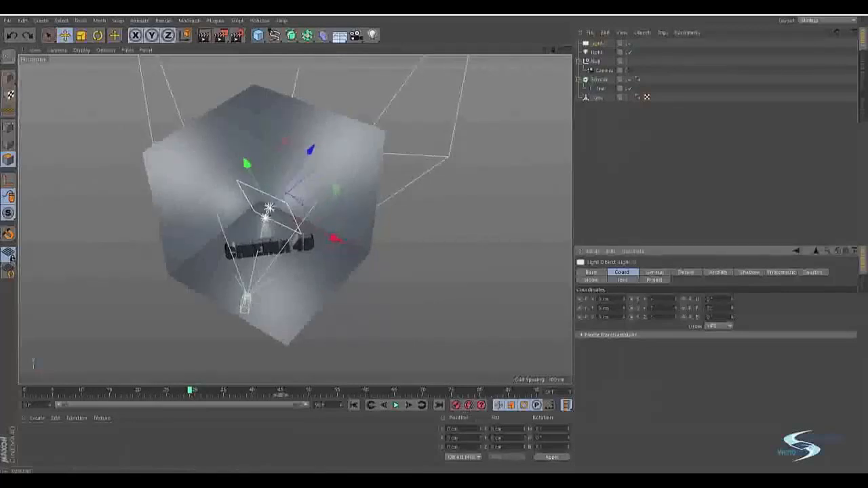
key("ctrl+z")
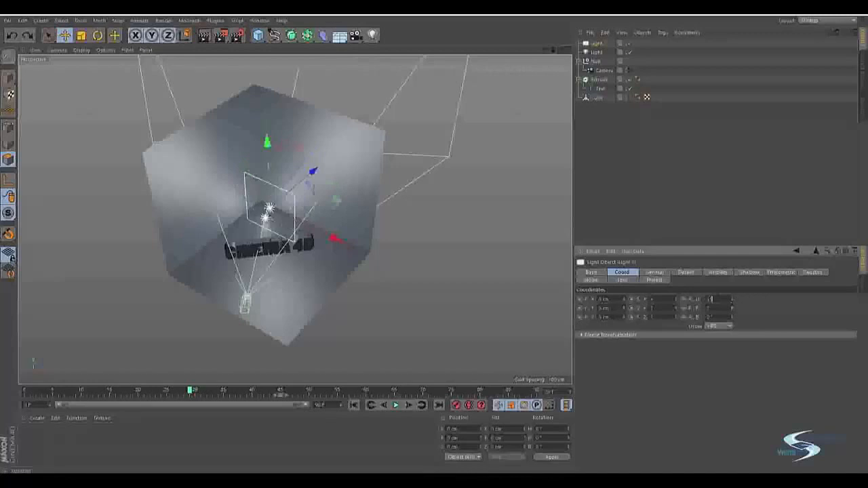
key("Return")
Move the area light out of the room to the front of the text and adjust its rotation to face it.
left_click_drag(259, 213, 356, 199, "alt")
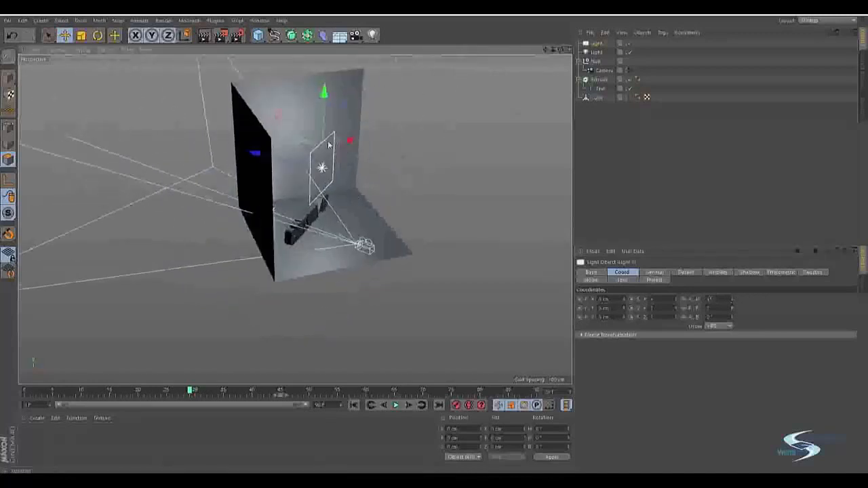
key("e")
left_click_drag(278, 113, 488, 124)
key("r")
left_click_drag(436, 197, 330, 186, "alt")
left_click_drag(411, 156, 411, 163)
left_click_drag(370, 198, 300, 200, "alt")
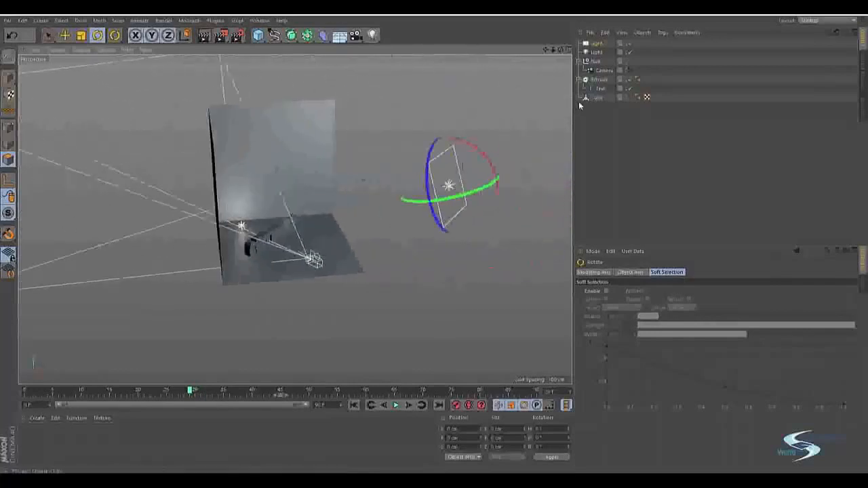
Looking through the camera, lower the area light's intensity to a faint fill, and move the animation to frame 16.
left_click(630, 70)
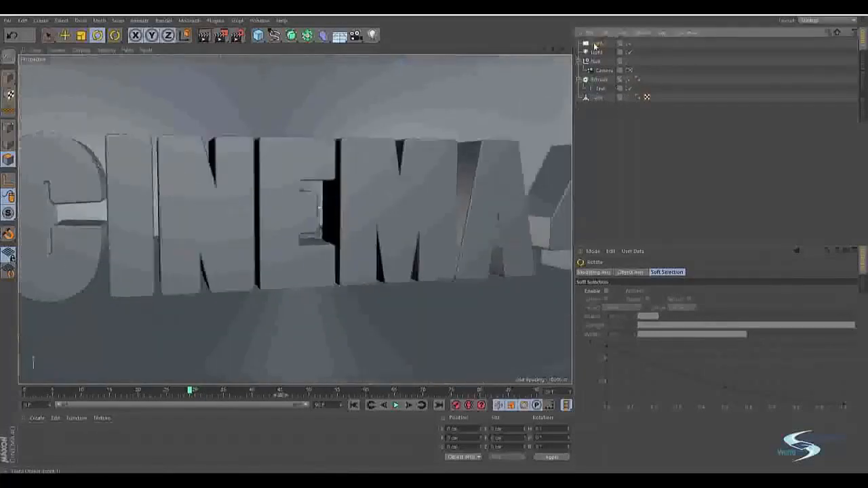
left_click(595, 44)
left_click(655, 273)
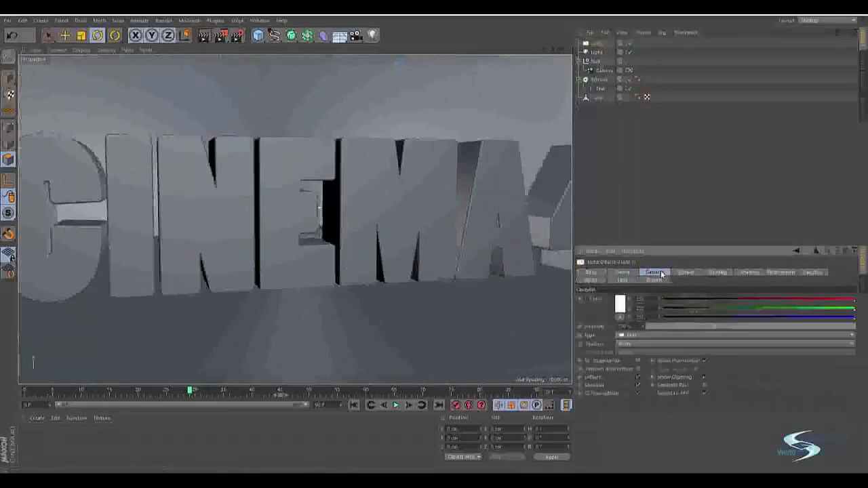
mouse_move(664, 326)
left_mouse_down()
mouse_move(730, 320)
mouse_move(679, 328)
left_mouse_up()
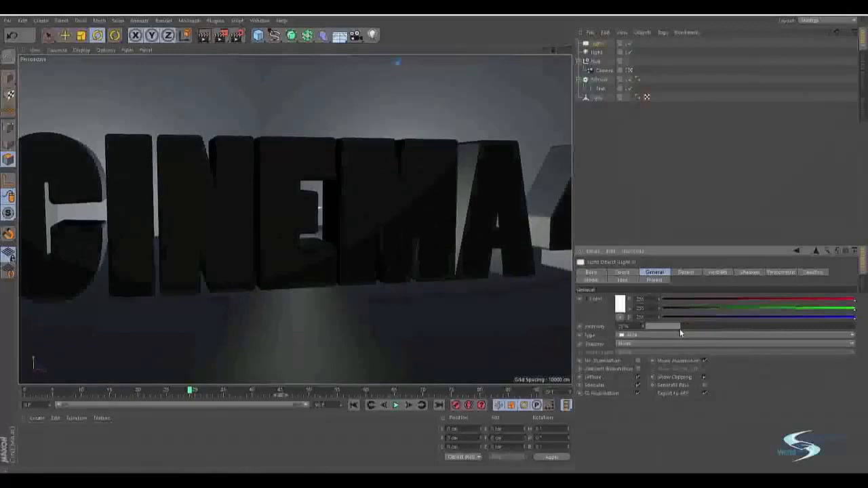
left_click(647, 200)
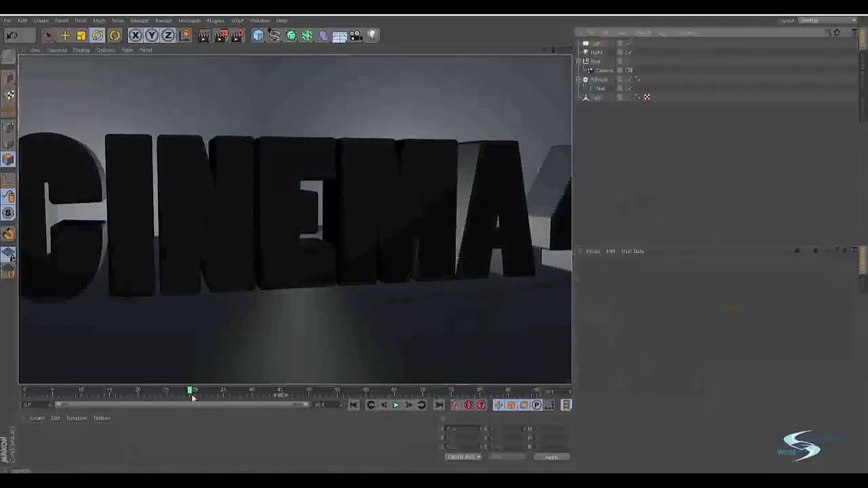
left_click_drag(192, 391, 112, 324)
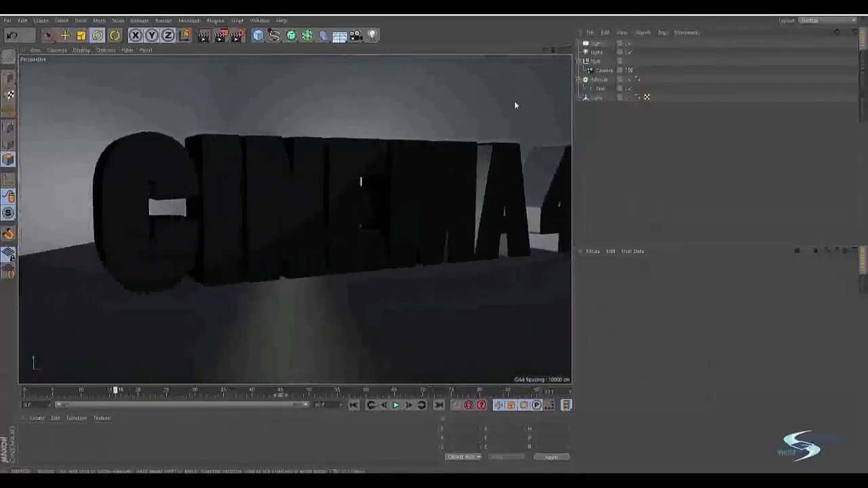
Give the omni light Shadow Maps (Soft) shadows and set its visible light to Volumetric.
left_click(593, 52)
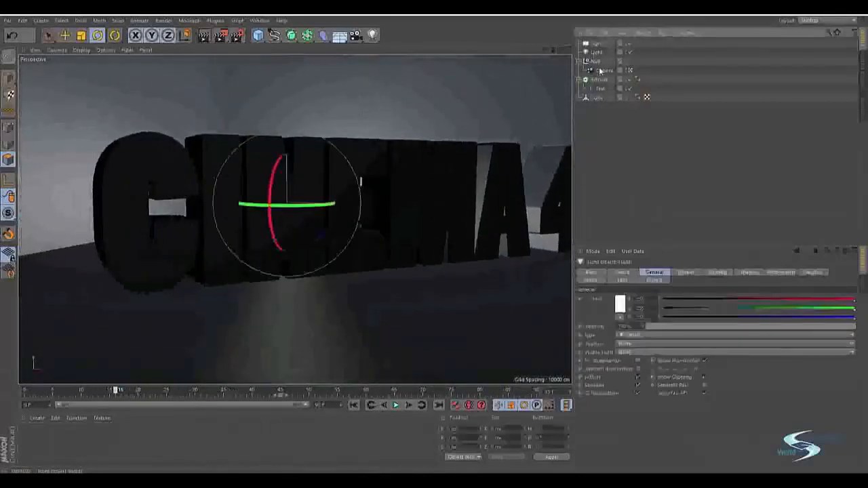
left_click(630, 343)
left_click(628, 361)
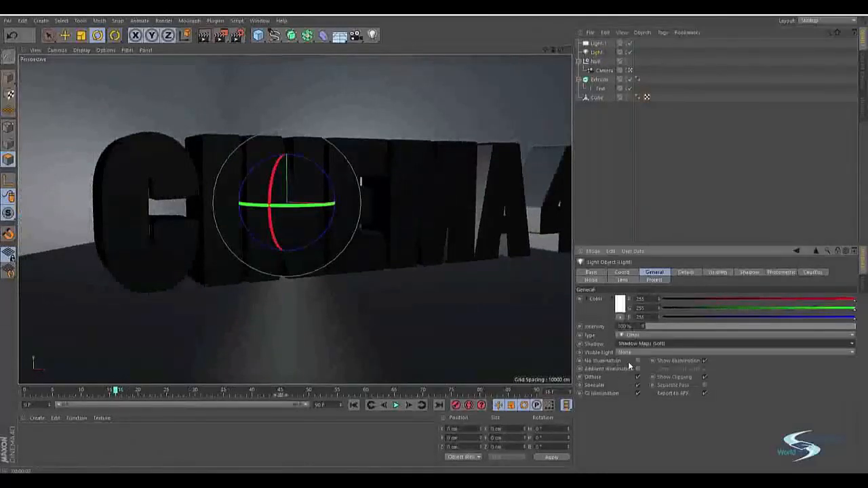
left_click(626, 351)
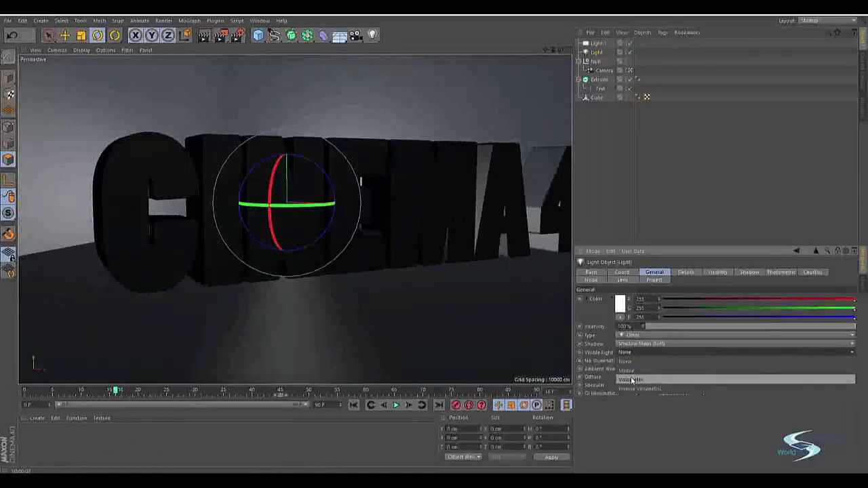
left_click(631, 379)
left_click(605, 170)
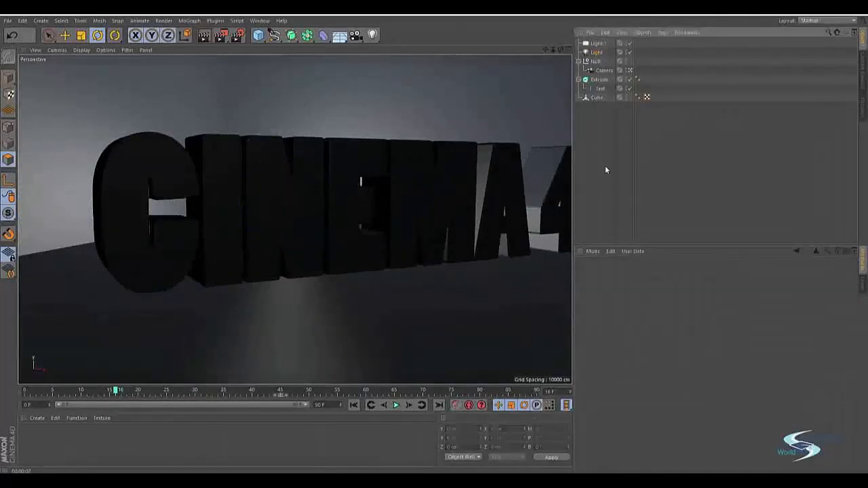
Scale the omni light's volumetric sphere from outside the camera view, and render a preview through the camera.
left_click(629, 71)
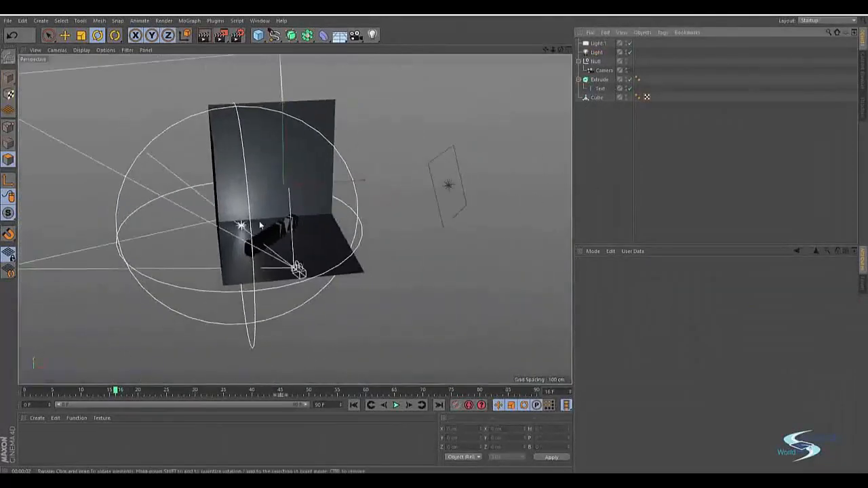
left_click(300, 204)
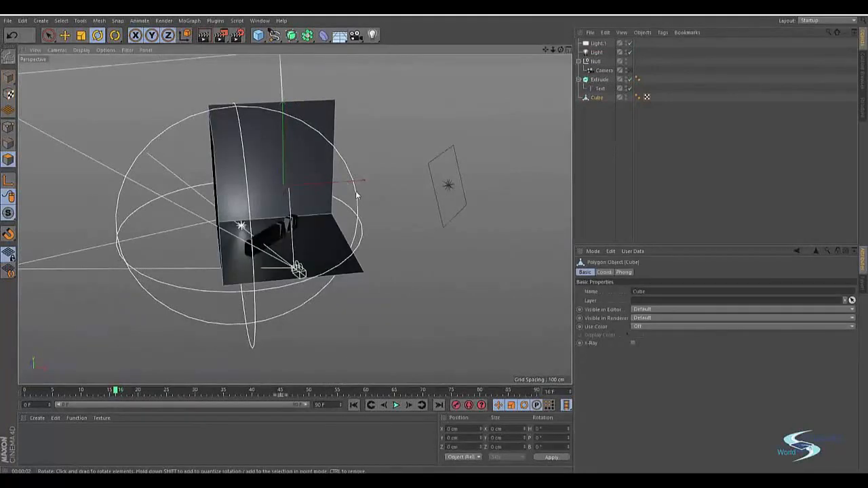
left_click(601, 52)
key("t")
left_click_drag(379, 151, 179, 186)
left_click(630, 71)
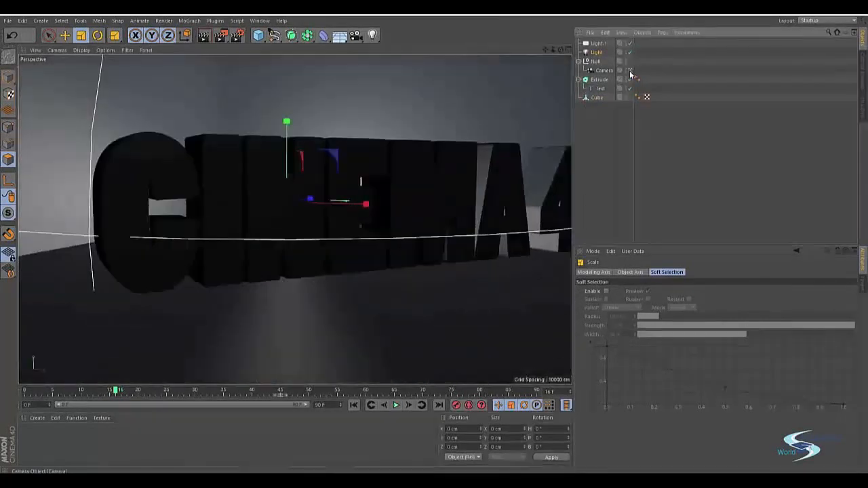
key("ctrl+r")
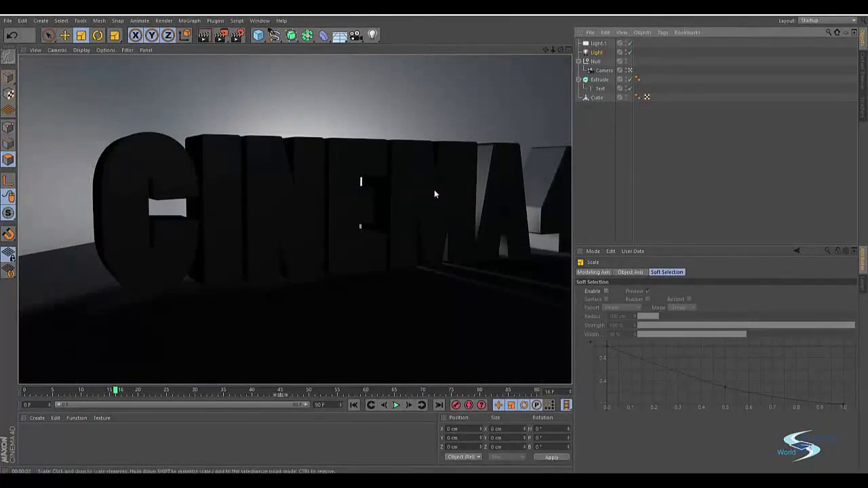
Render preview frames through the camera at frames 62, 44 and 27 to check the backlighting around the text.
left_click_drag(118, 391, 371, 338)
key("ctrl+r")
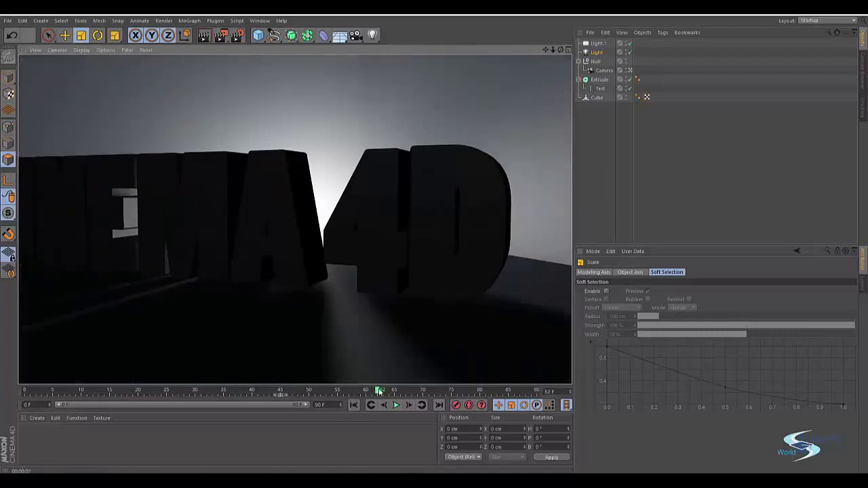
left_click_drag(378, 391, 278, 386)
key("ctrl+r")
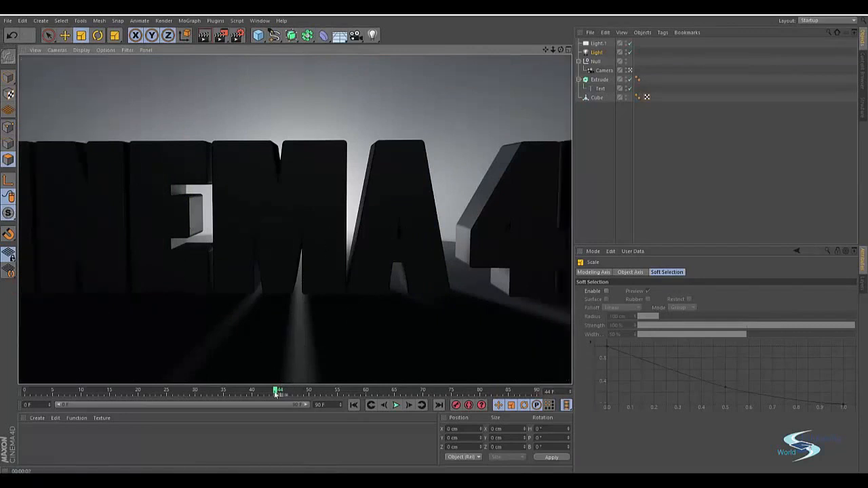
left_click_drag(279, 390, 179, 385)
key("ctrl+r")
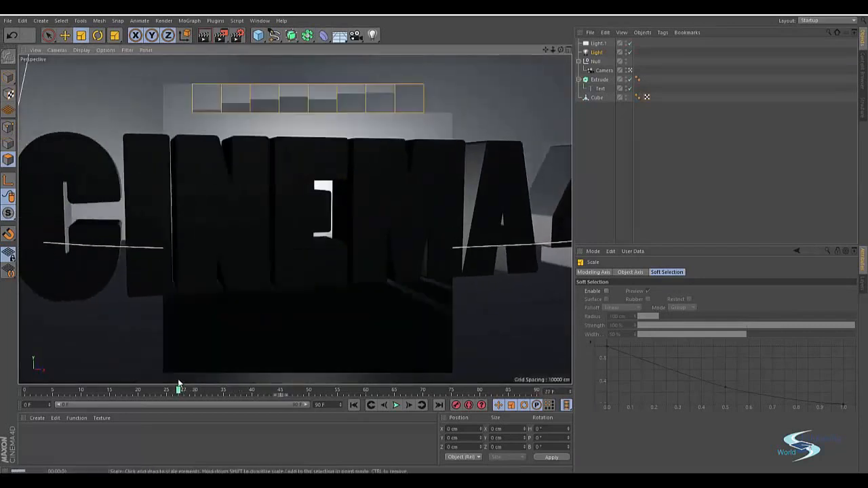
Scale up the omni light's volumetric sphere in two passes, rendering a preview at frame 27 after each.
left_click(596, 52)
key("t")
left_click_drag(299, 329, 469, 276)
key("ctrl+r")
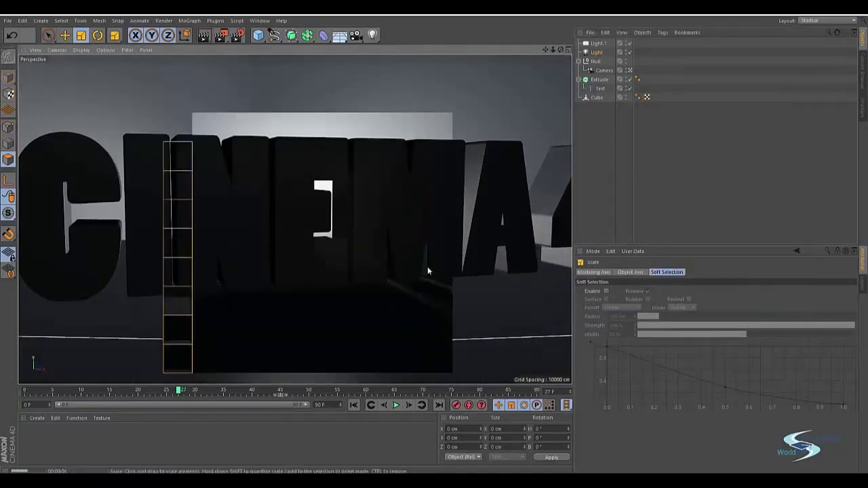
left_click(596, 53)
left_click_drag(322, 294, 465, 272)
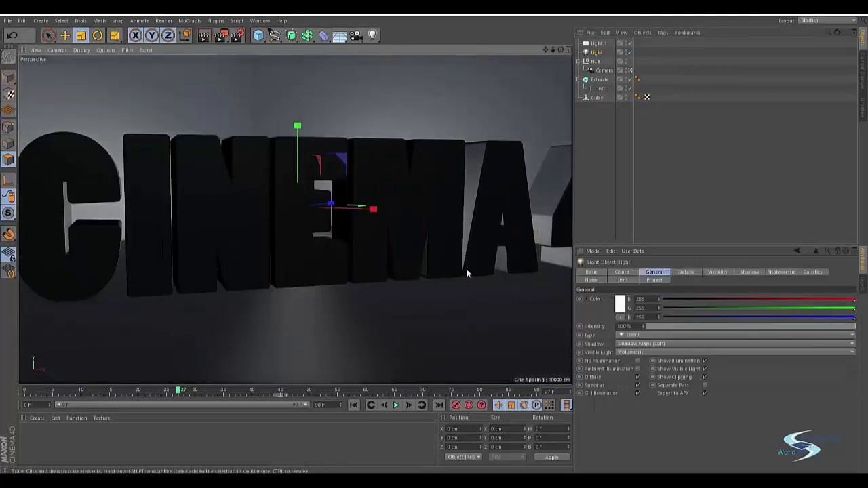
key("ctrl+r")
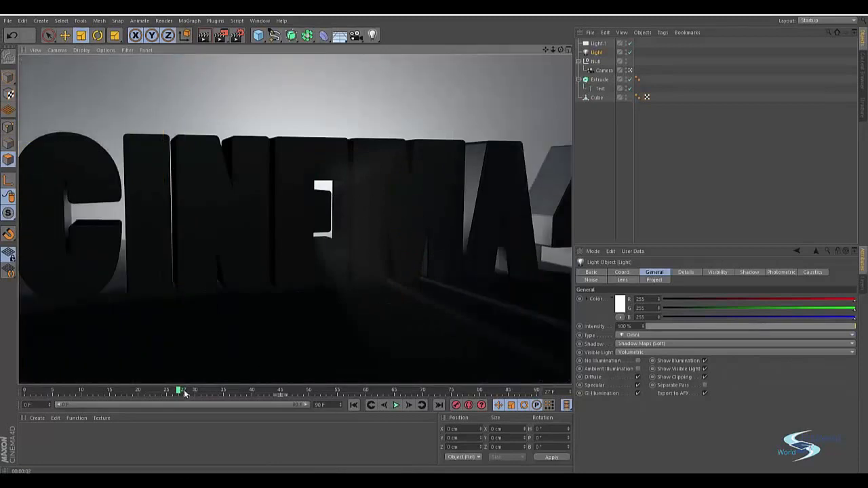
Render previews at frames 0, 75 and 83 to examine the volumetric light along the camera move.
left_click_drag(182, 392, 25, 387)
key("ctrl+r")
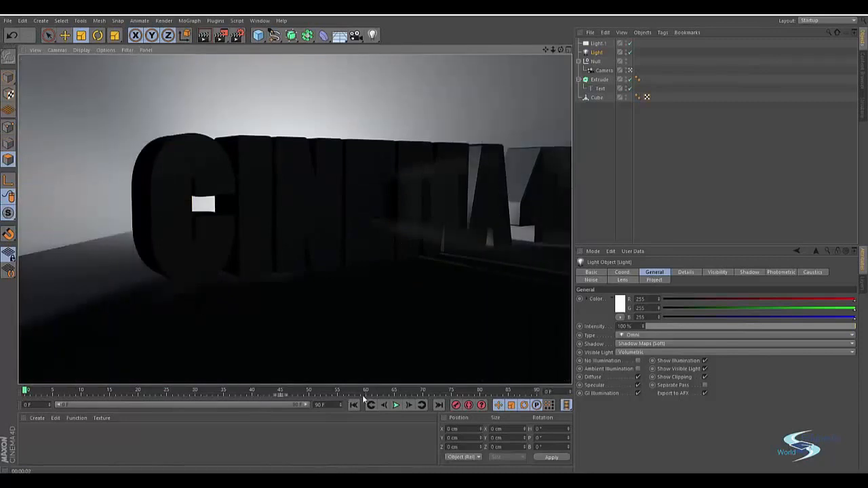
left_click_drag(279, 387, 451, 390)
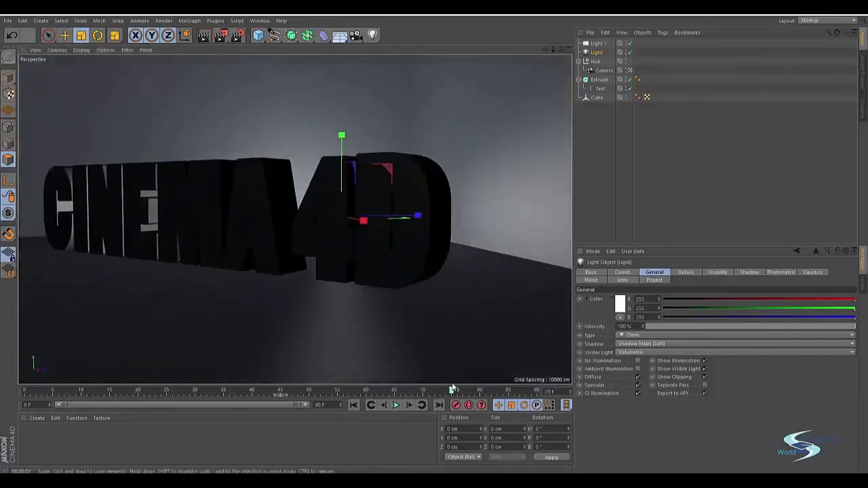
key("ctrl+r")
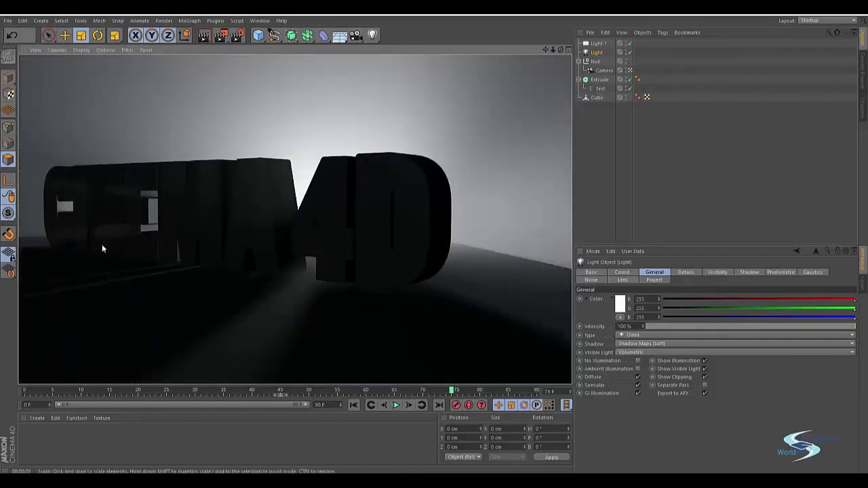
left_click(194, 314)
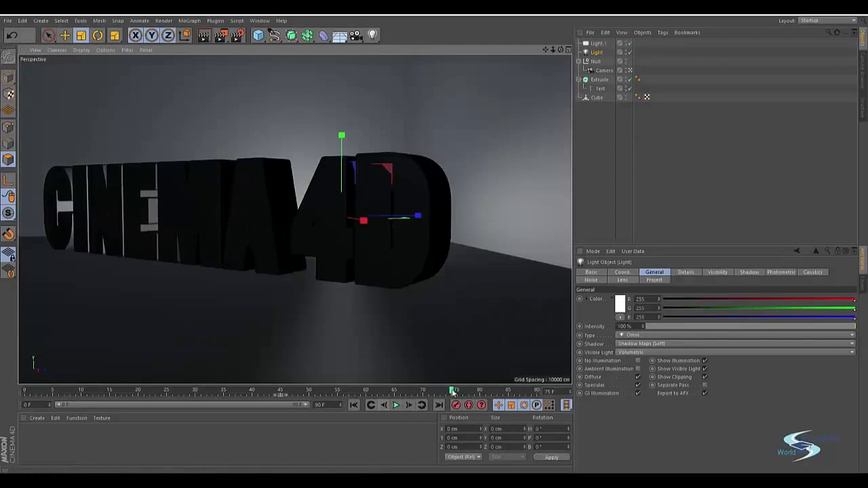
left_click_drag(453, 392, 498, 392)
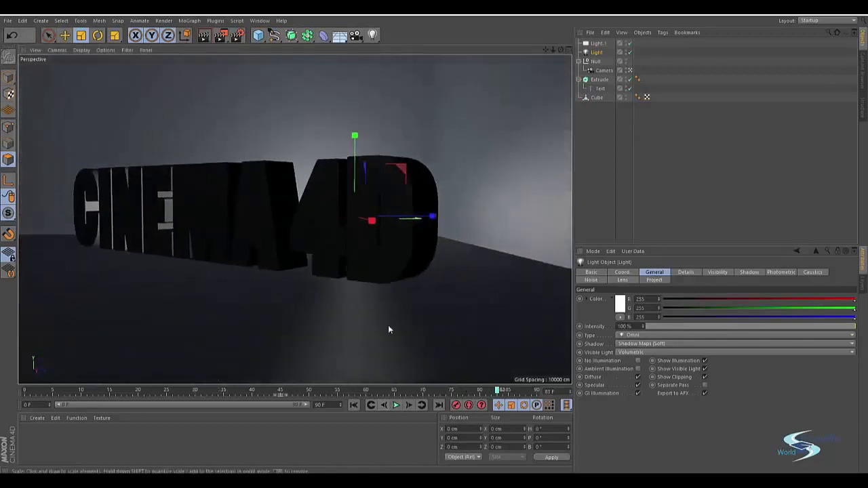
key("ctrl+r")
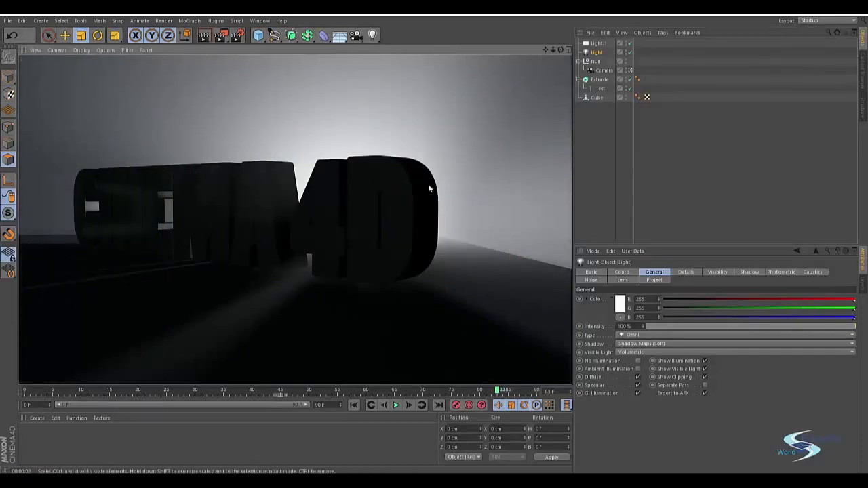
Scale the omni light's volumetric sphere down slightly and render a preview at frame 83.
left_click(596, 53)
left_click_drag(505, 108, 443, 111)
key("ctrl+r")
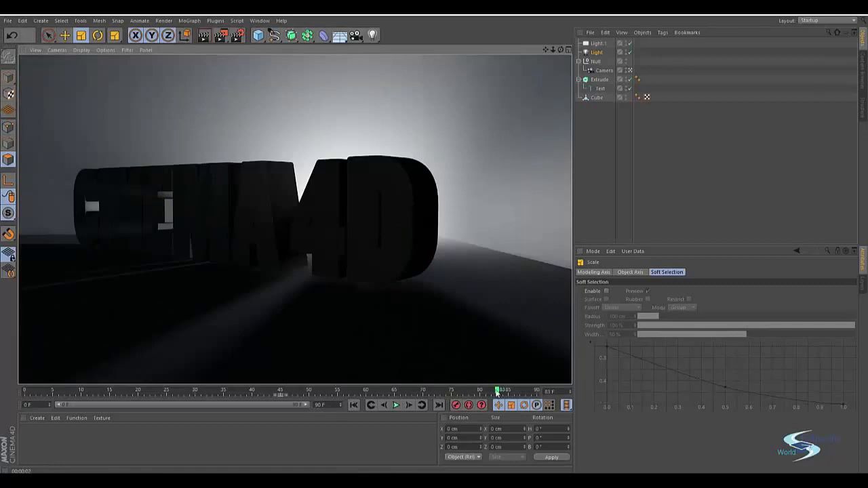
At frame 15, set the omni light's color to red with RGB 255, 46, 46.
left_click_drag(497, 393, 110, 372)
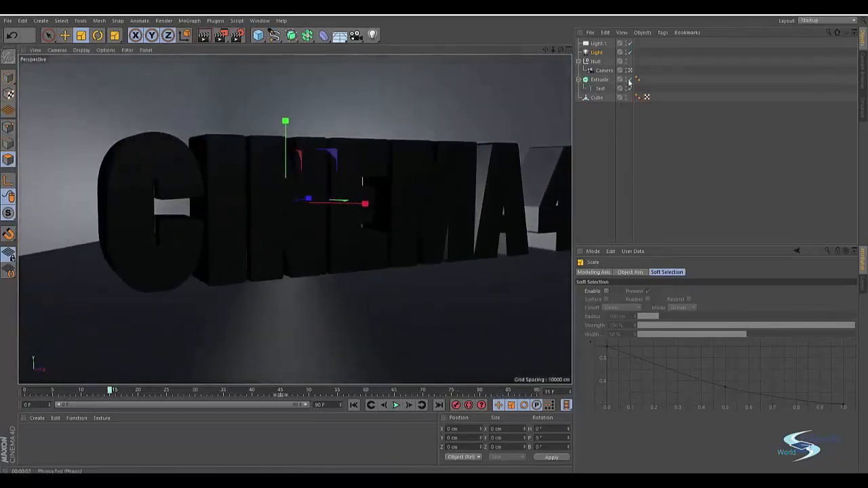
left_click(596, 52)
left_click(622, 302)
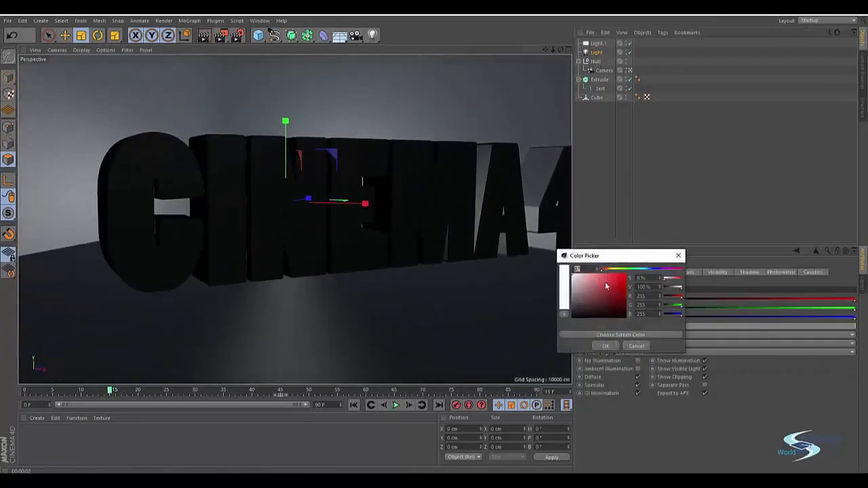
left_click_drag(606, 286, 617, 269)
left_click(605, 346)
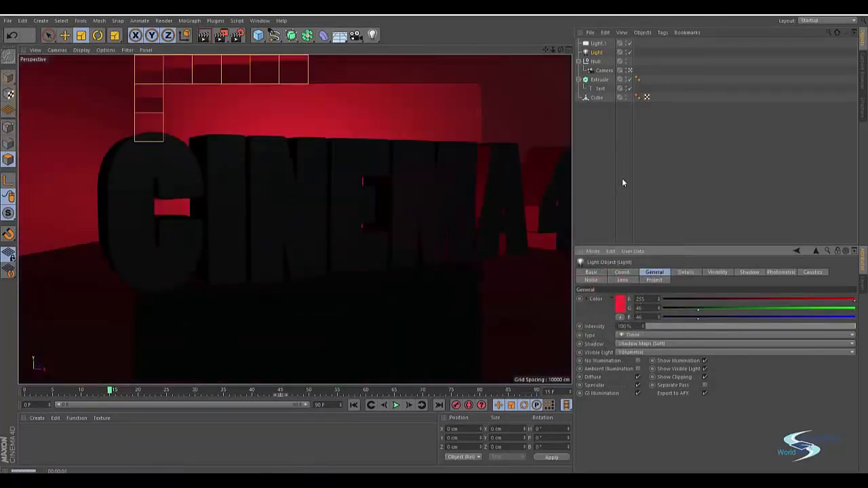
Shift the omni light's color to a deep orange with RGB 255, 94, 31 and render a preview.
left_click(623, 306)
left_click_drag(602, 272, 610, 271)
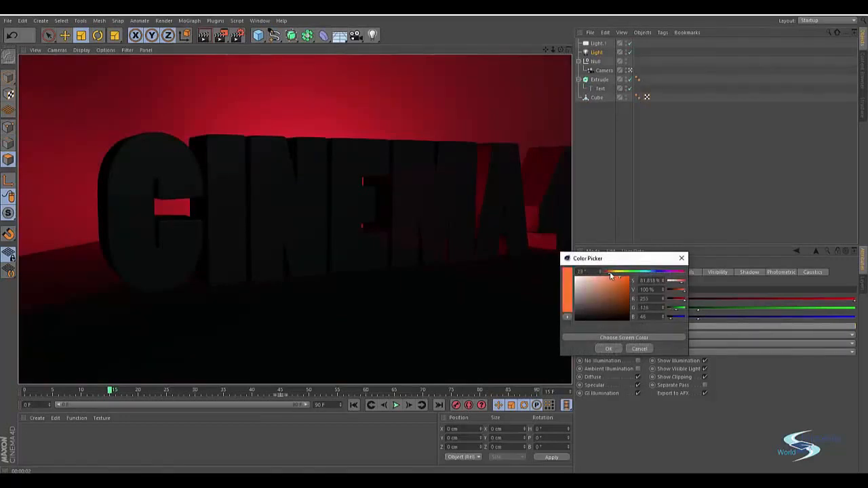
left_click(606, 349)
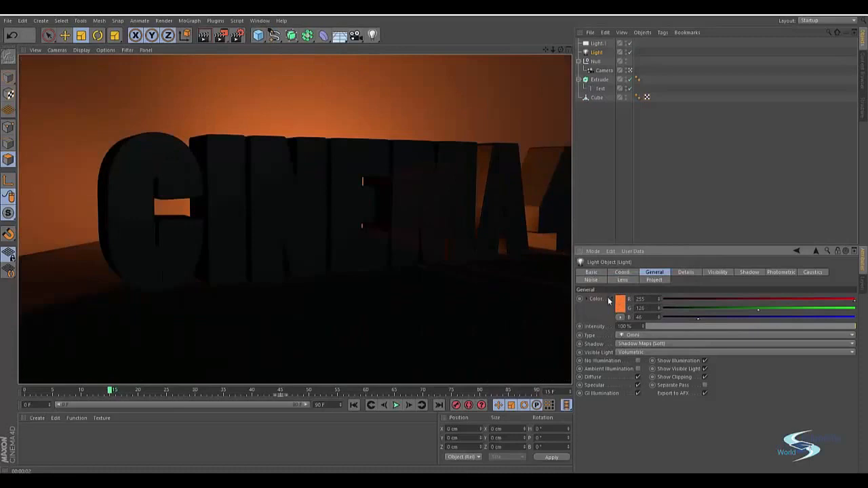
left_click(620, 304)
mouse_move(614, 278)
left_mouse_down()
mouse_move(611, 286)
mouse_move(623, 271)
mouse_move(601, 267)
left_mouse_up()
left_click(602, 343)
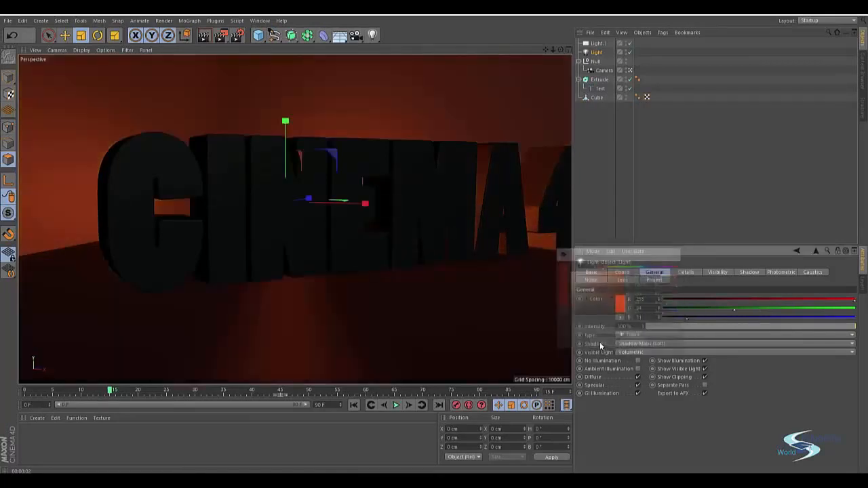
key("ctrl+r")
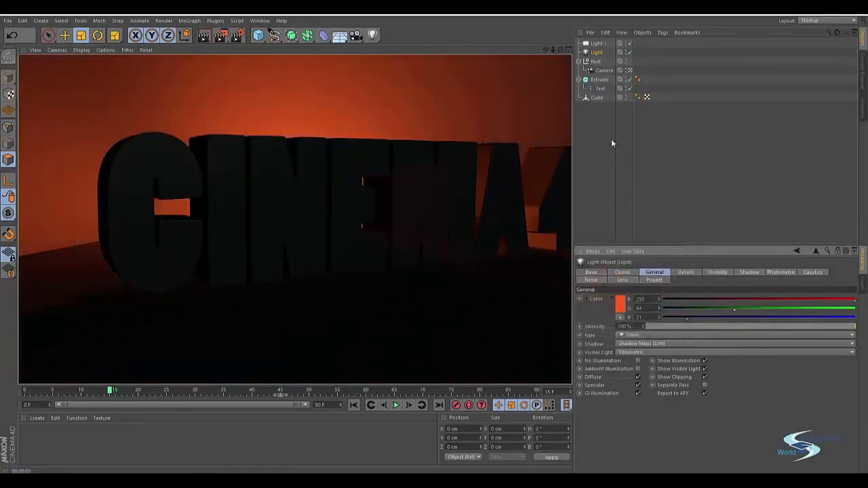
Set the area light's color to a dark blue with RGB 28, 81, 179 and render a preview.
left_click(598, 52)
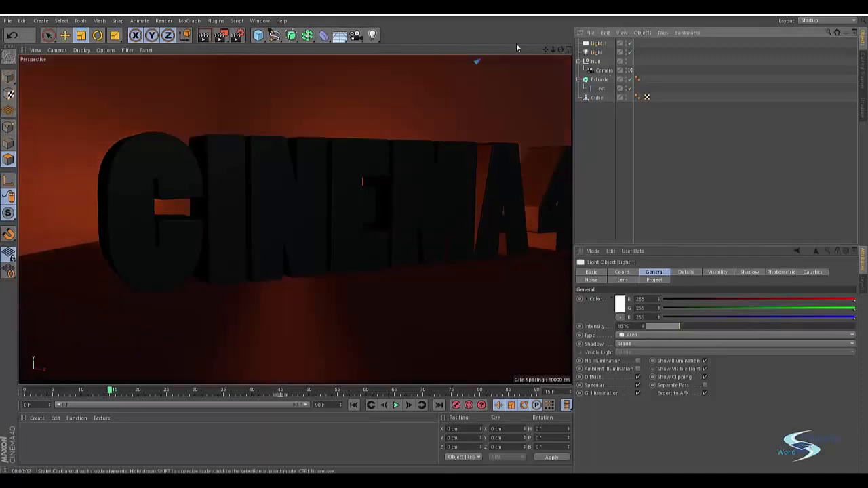
left_click(620, 303)
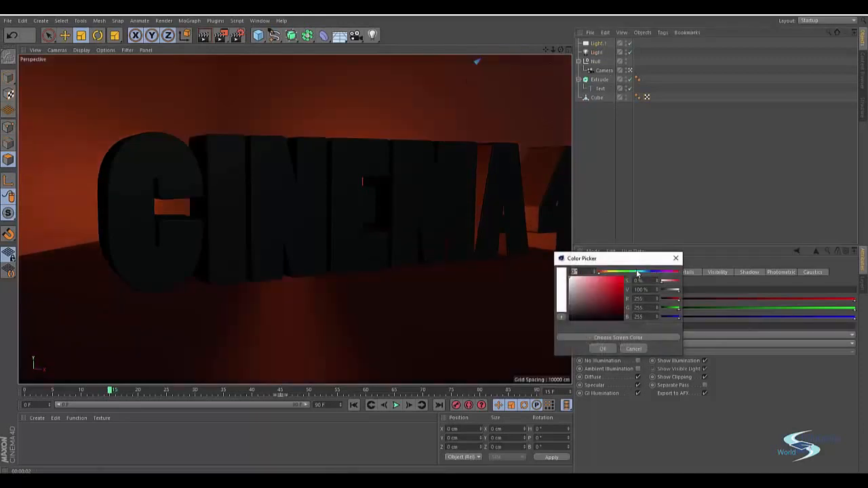
left_click(647, 271)
left_click(614, 294)
left_click(609, 348)
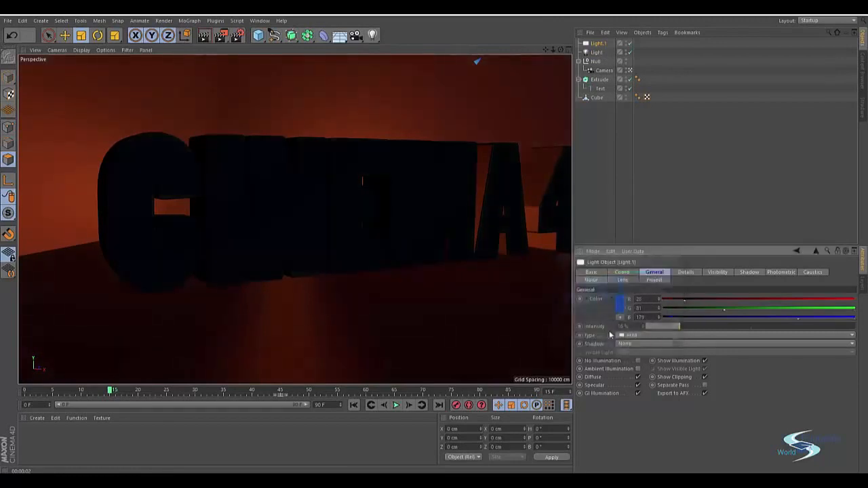
key("ctrl+r")
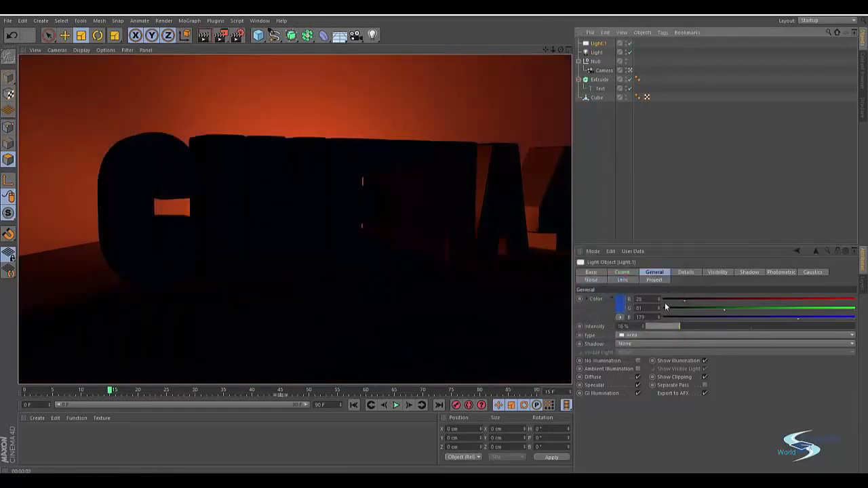
Brighten the area light's color to a light blue of about RGB 113, 163, 255 and set its intensity to 13%.
left_click(619, 303)
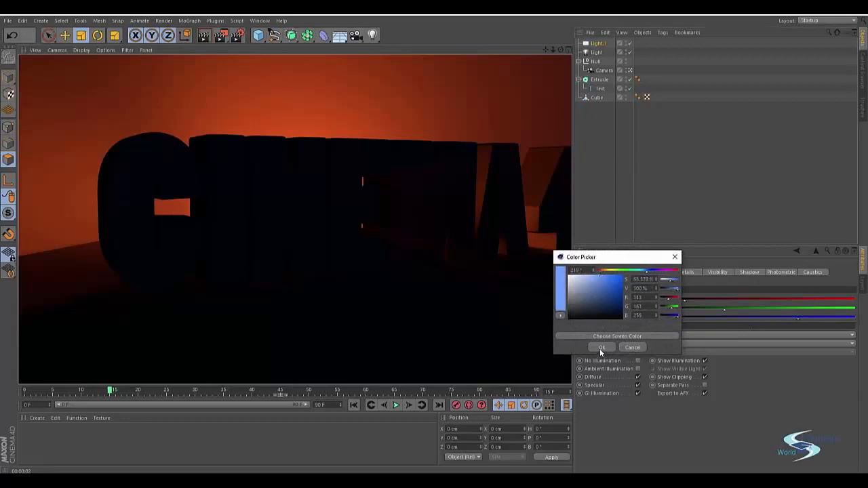
left_click(601, 348)
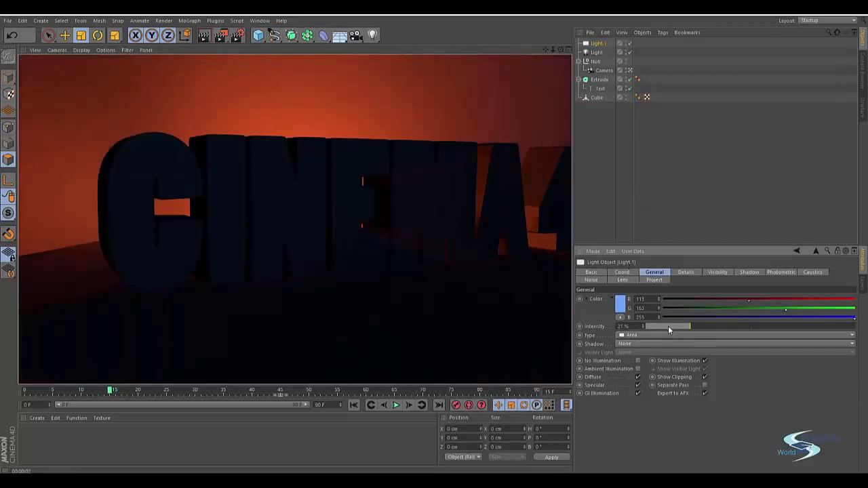
left_click_drag(668, 325, 684, 324)
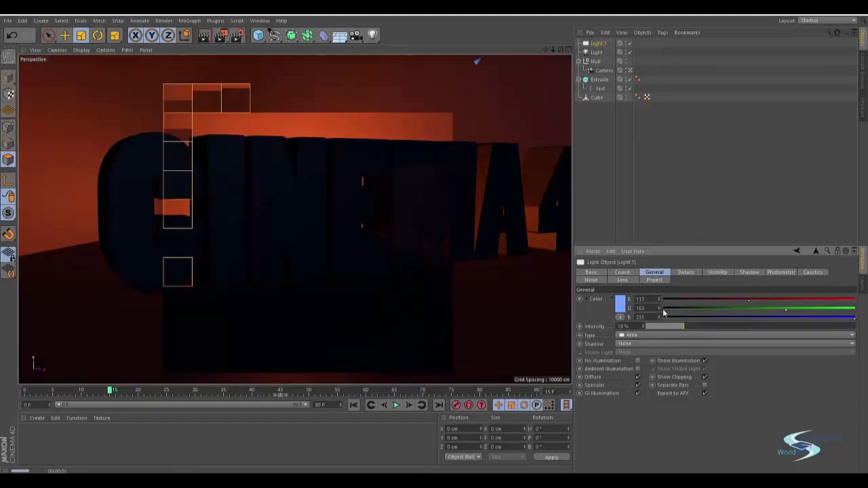
left_click_drag(670, 324, 669, 326)
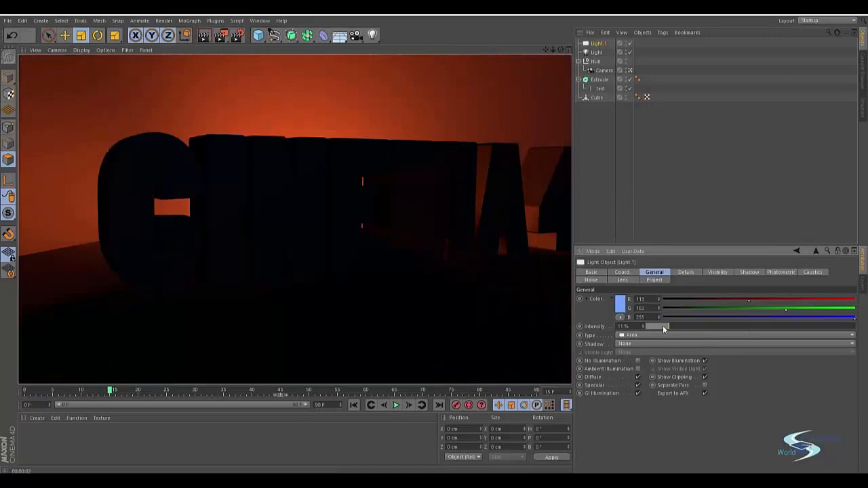
left_click_drag(674, 326, 672, 327)
Check the colored lighting in previews at frames 63 and 6, and move the animation to frame 5.
left_click_drag(112, 394, 381, 340)
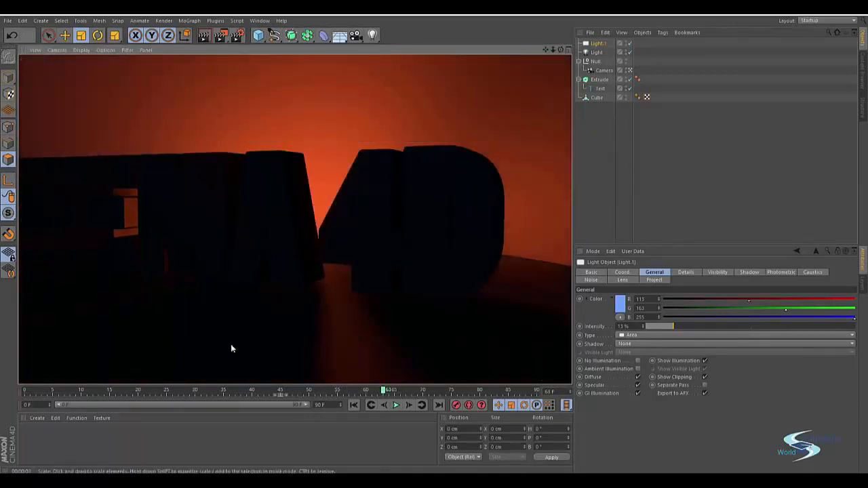
left_click_drag(383, 391, 61, 369)
left_click(598, 52)
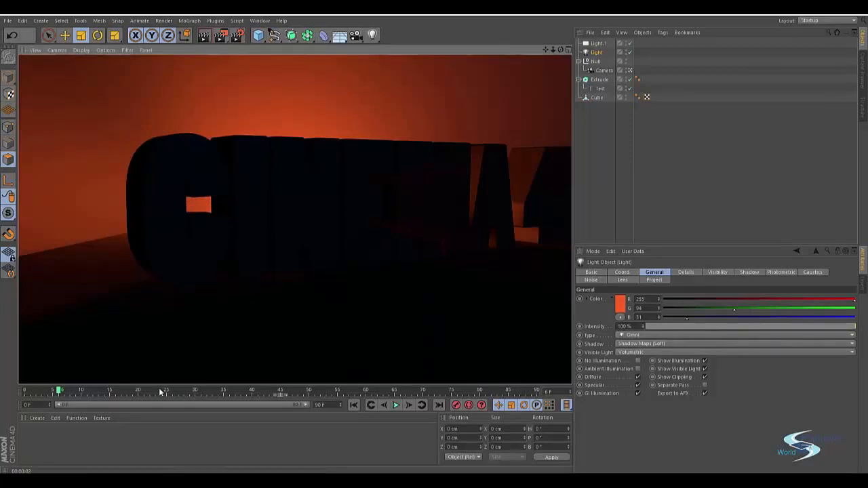
left_click_drag(160, 387, 54, 360)
Create a new material and set its color to pure white with RGB 255, 255, 255.
double_click(67, 434)
double_click(29, 434)
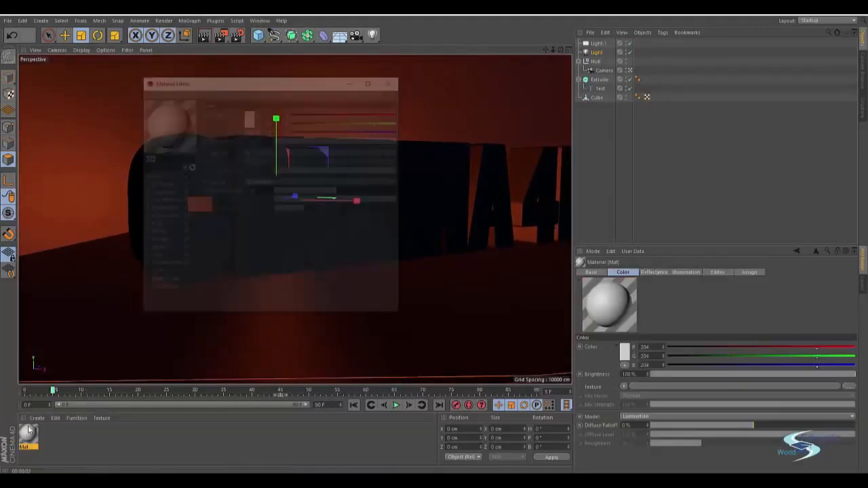
left_click(156, 177)
left_click(248, 119)
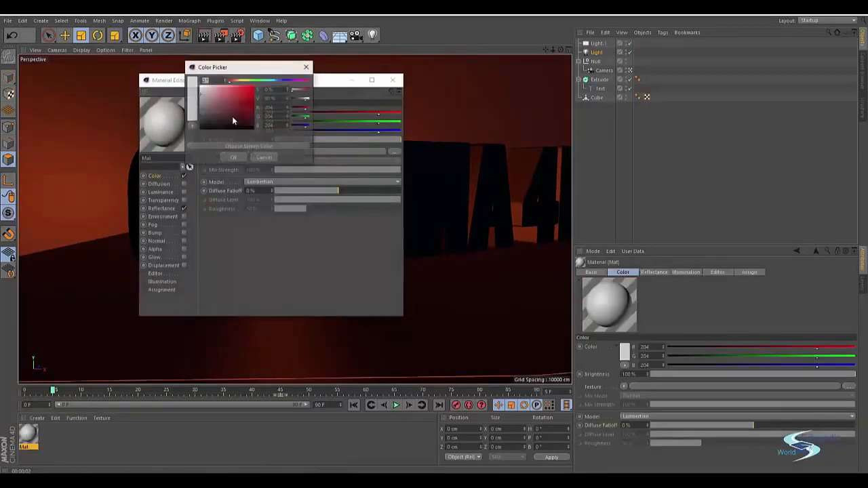
left_click(240, 157)
left_click(392, 80)
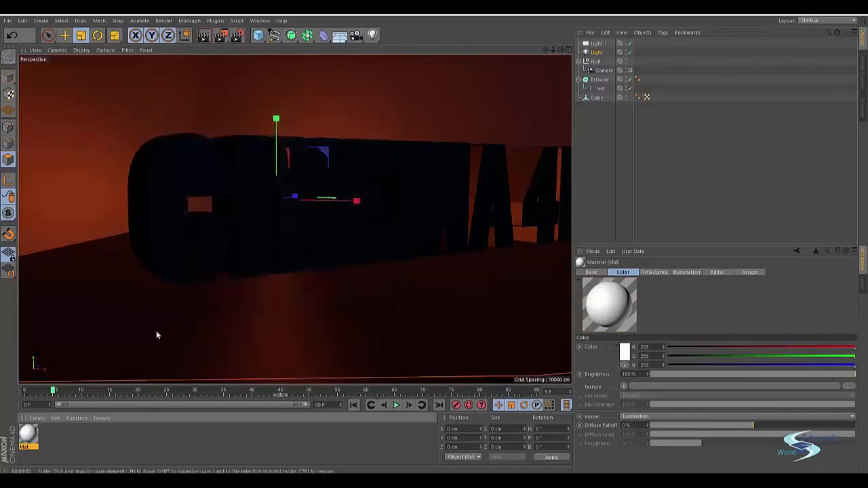
Apply the white material to the extruded text, deselect everything and render a preview.
left_click_drag(153, 241, 152, 236)
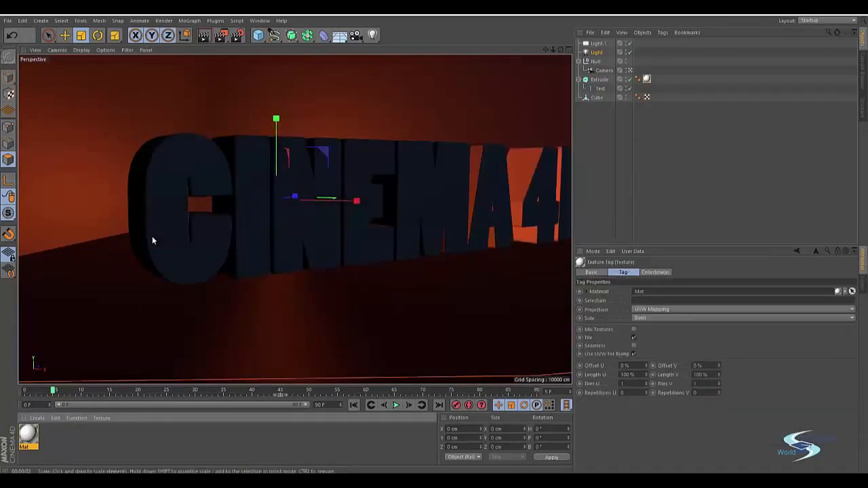
left_click(583, 170)
key("ctrl+r")
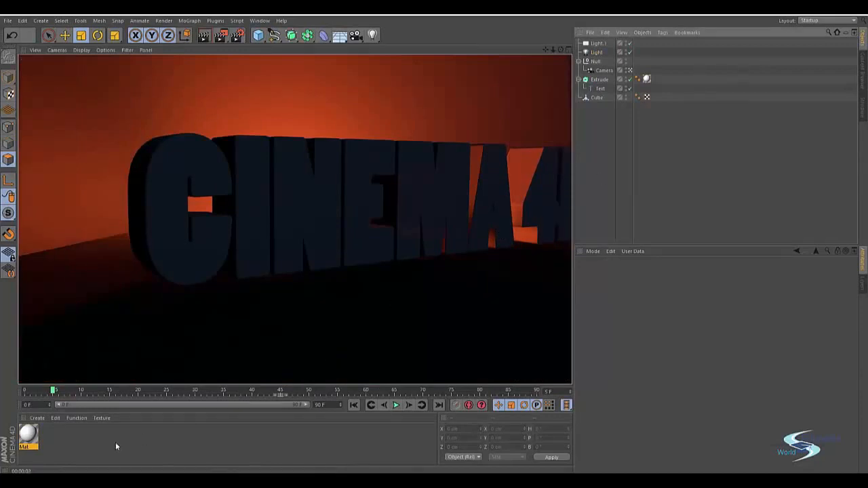
Darken the text material's color to a dark grey of RGB 65, 65, 65 and render a preview.
double_click(34, 433)
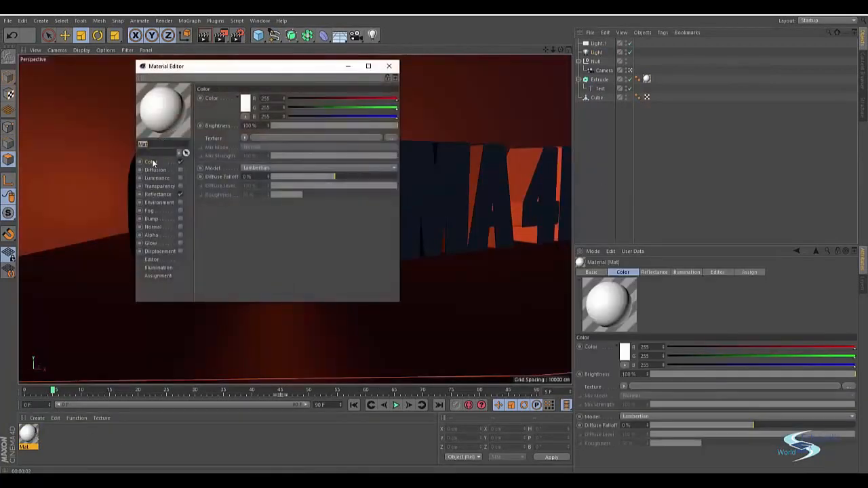
left_click(245, 103)
left_click_drag(220, 105, 188, 106)
left_click(232, 145)
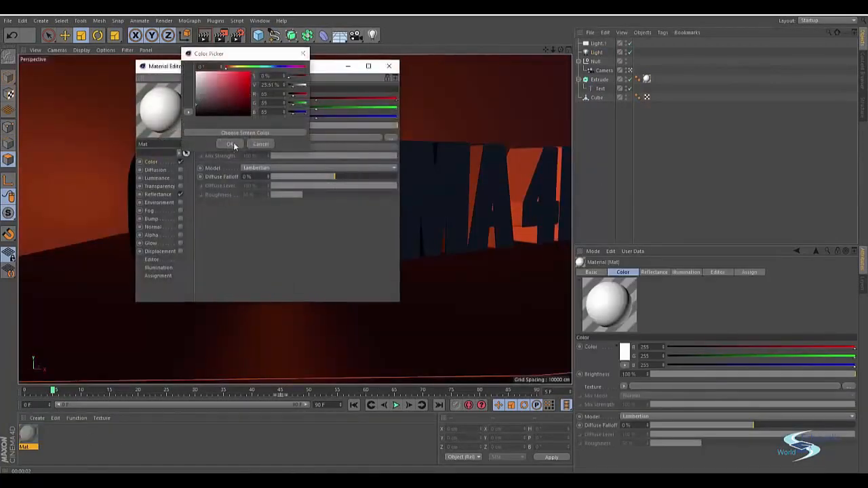
left_click(387, 66)
key("ctrl+r")
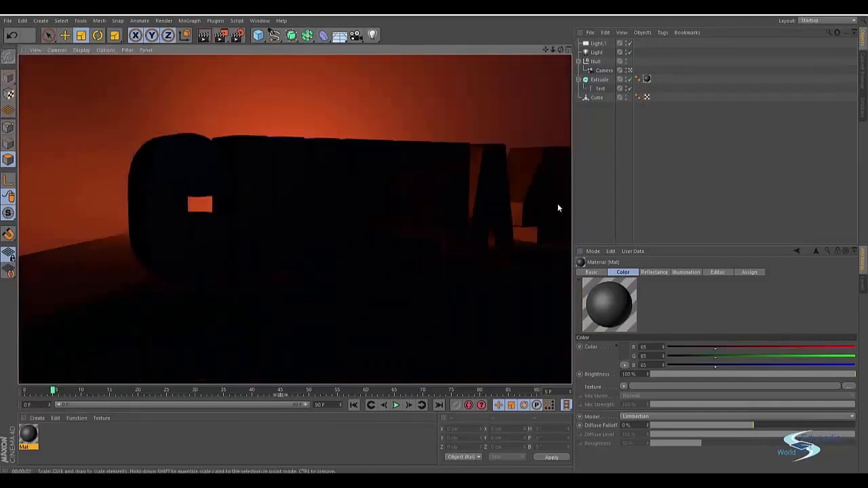
Set the text material's color to a medium grey of RGB 106, 106, 106.
double_click(27, 432)
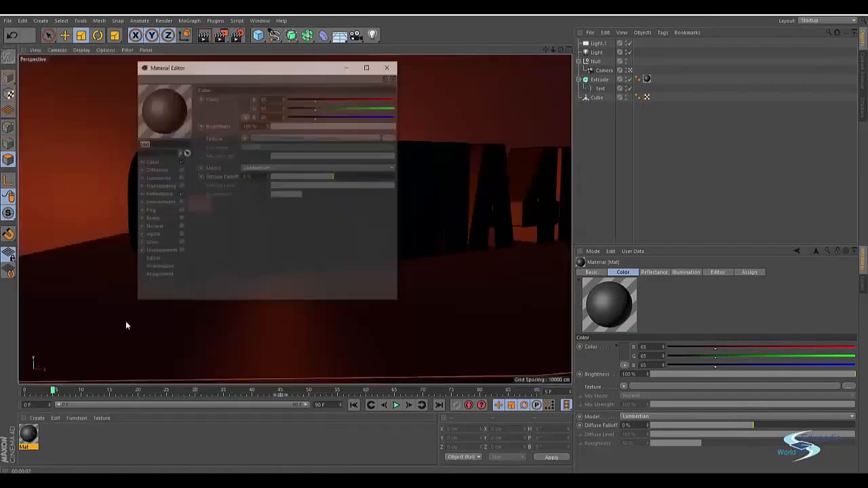
left_click(217, 103)
left_click_drag(217, 105, 174, 102)
left_click(227, 146)
Change the type of the material's default specular reflectance layer to Reflection (Legacy).
left_click(158, 195)
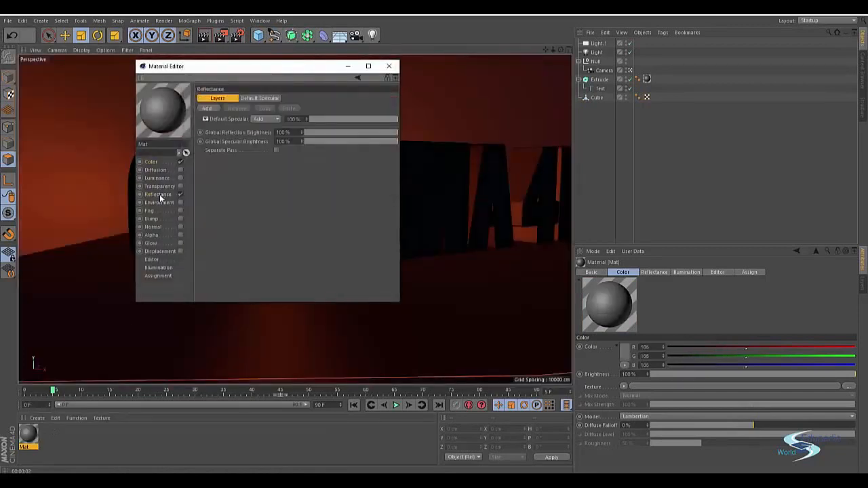
left_click(269, 99)
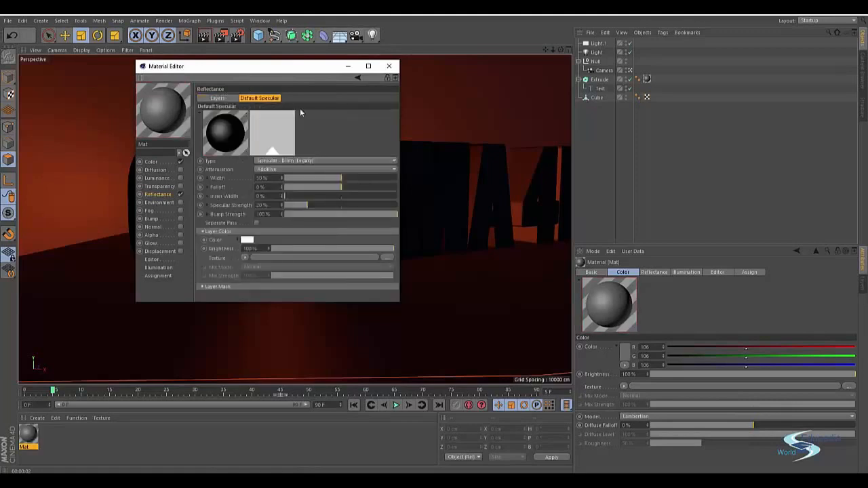
left_click(281, 160)
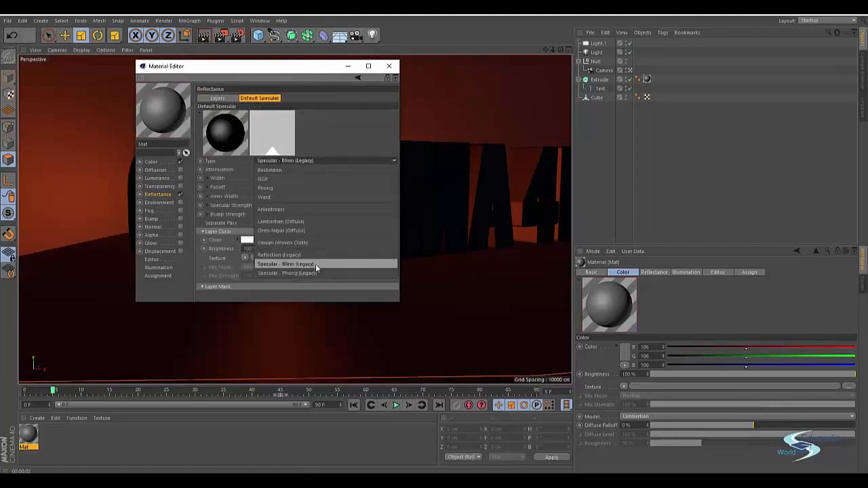
left_click(277, 255)
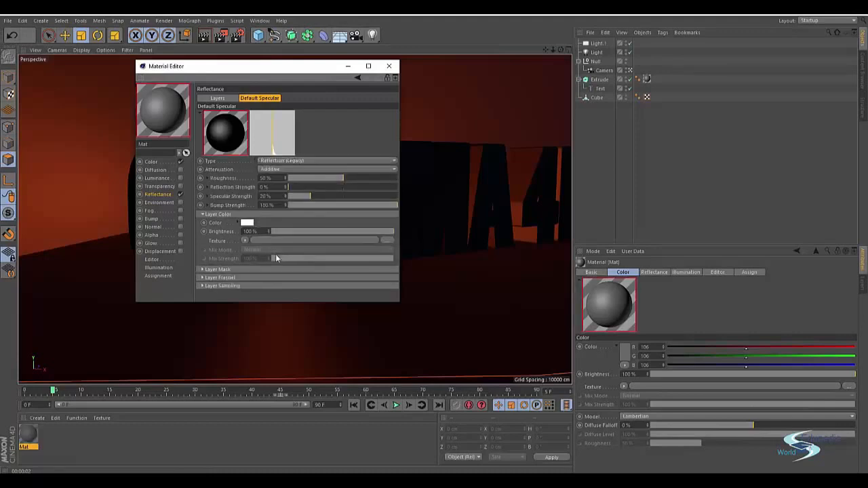
Set the reflection layer's roughness to 28%, reflection strength to 11% and specular strength to 7%, and close the material editor.
left_click(332, 178)
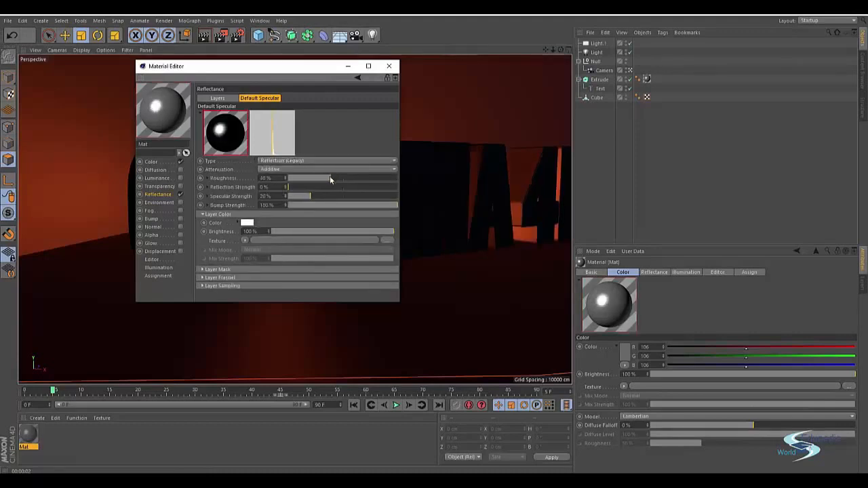
left_click(301, 187)
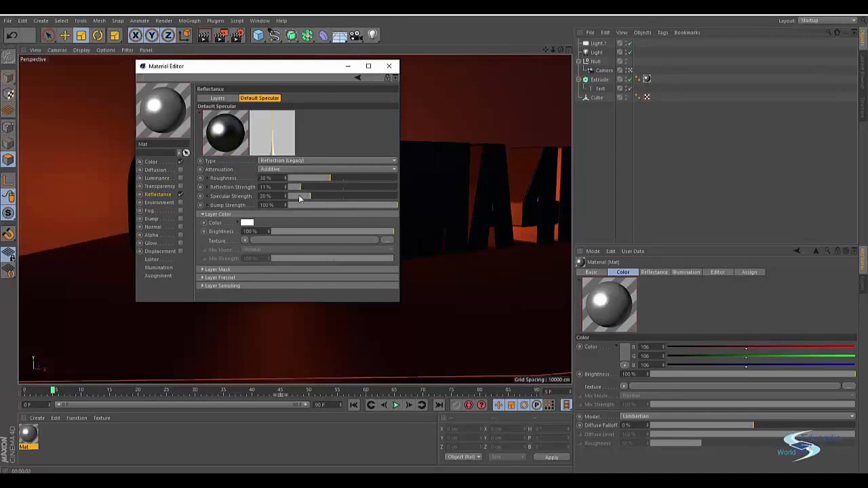
left_click(309, 177)
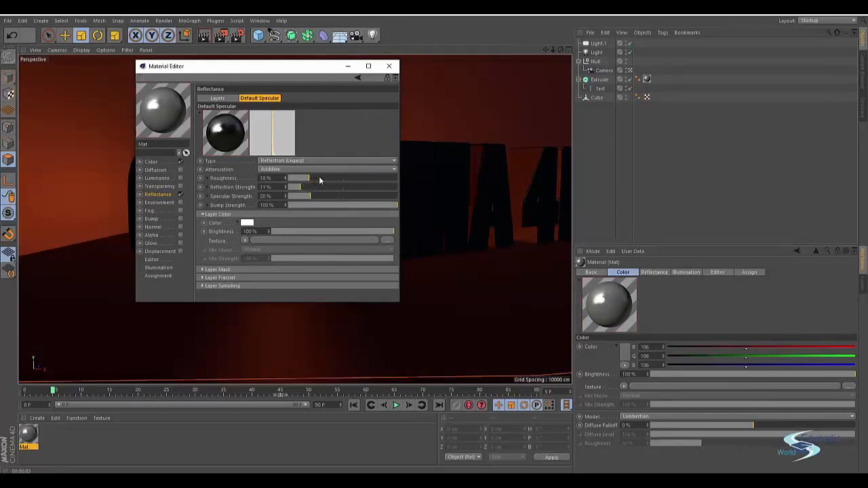
left_click(318, 177)
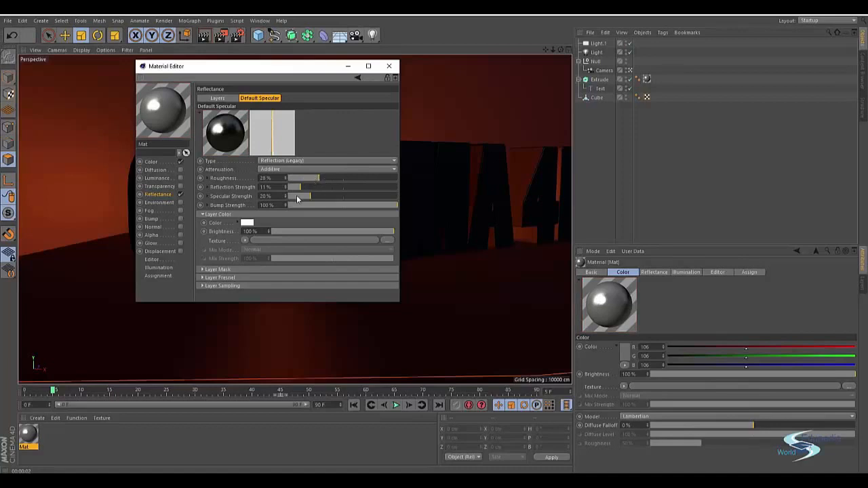
left_click(388, 66)
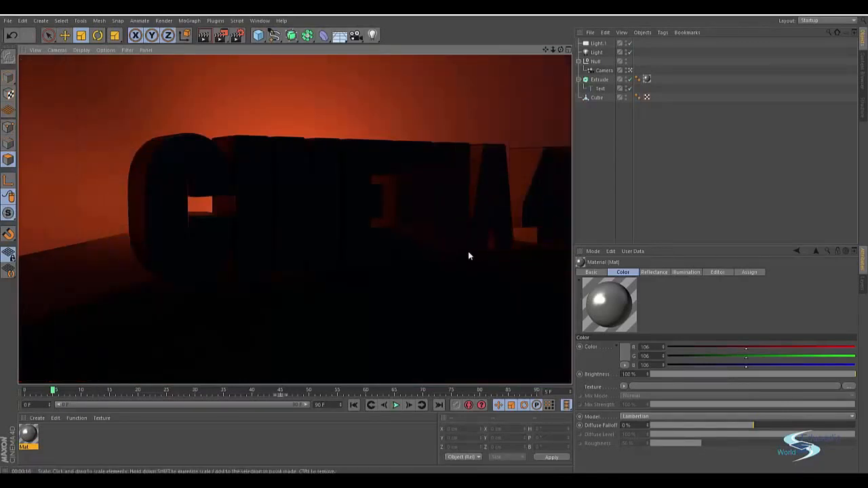
Lower the reflection layer's roughness to 14% and close the material editor.
double_click(37, 433)
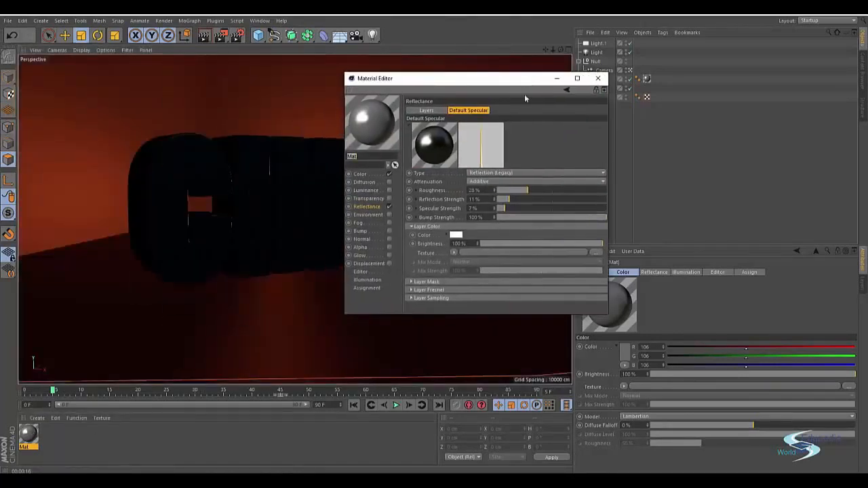
left_click(513, 191)
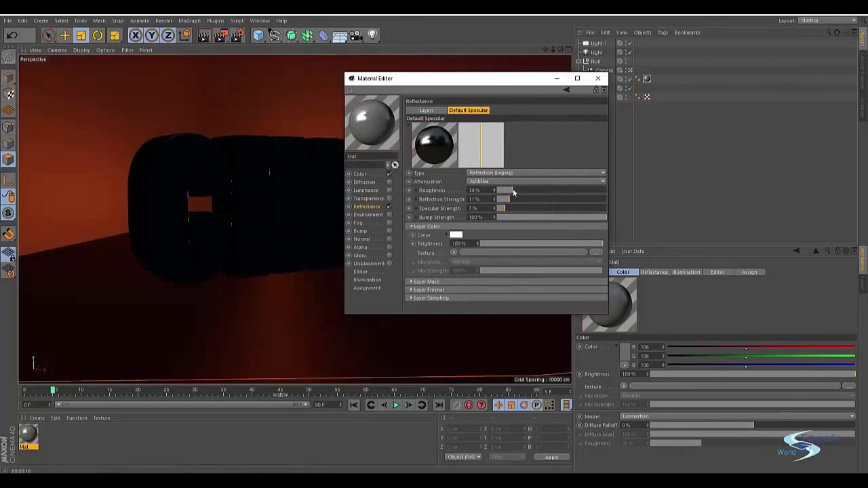
left_click(597, 78)
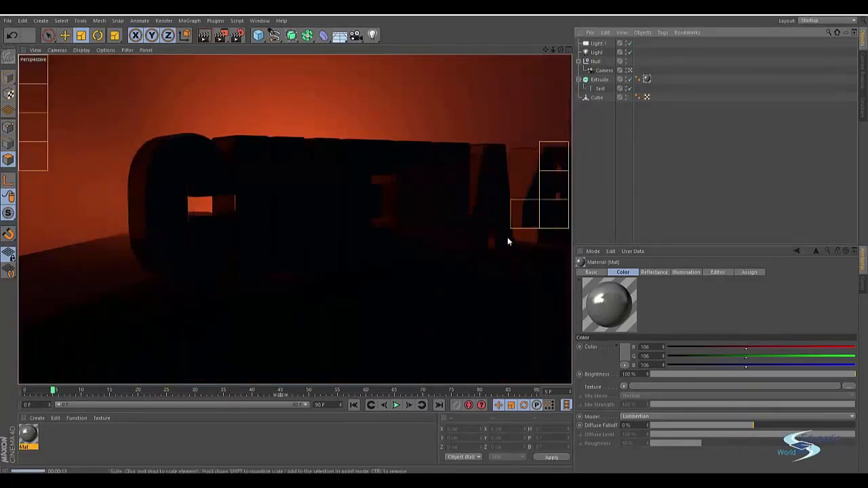
Enable the Bump channel of the text material and open the file chooser for its texture.
double_click(28, 435)
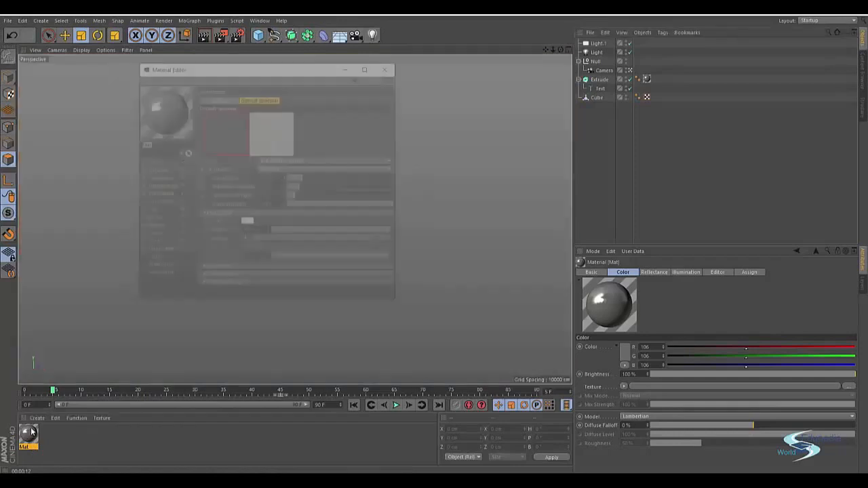
left_click_drag(233, 69, 343, 89)
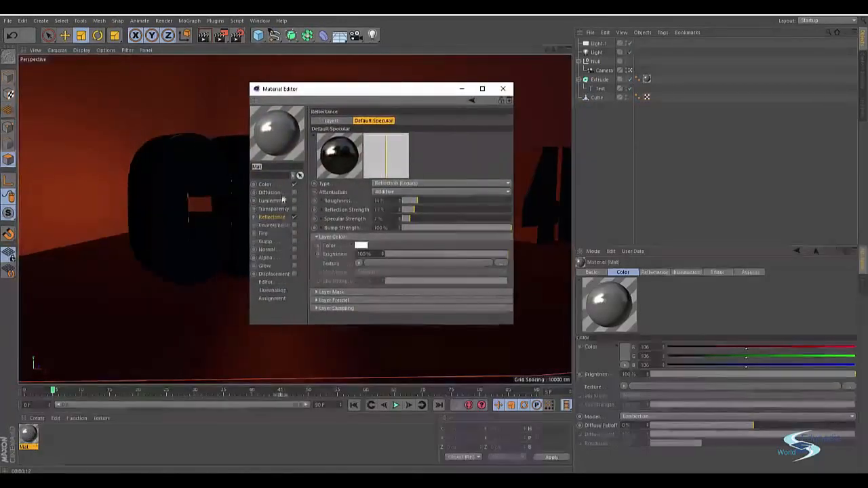
left_click(265, 241)
left_click(369, 142)
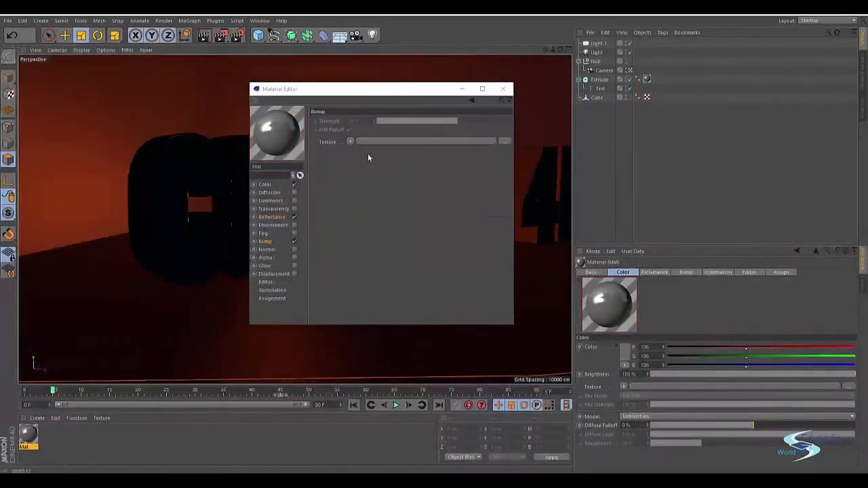
left_click(422, 119)
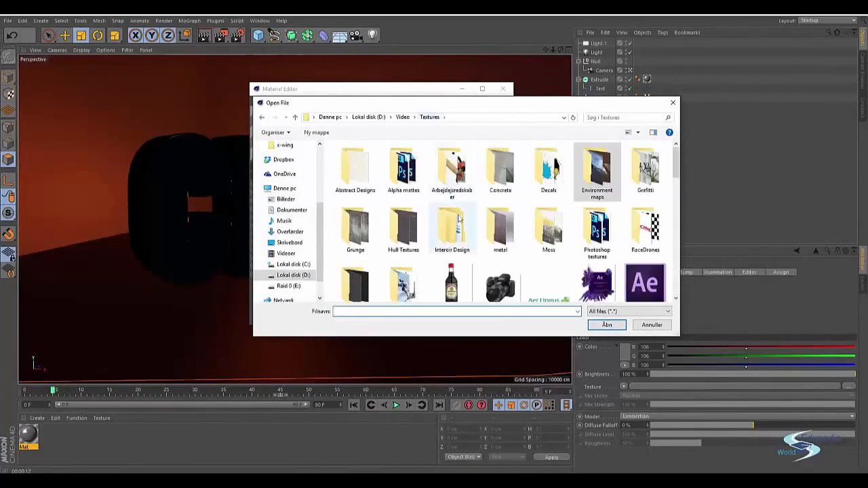
Load Grunge_Texture_20_by_dknucklesstock.jpg from the Grunge folder as the bump texture and close the material editor.
double_click(360, 229)
left_click(452, 239)
scroll(546, 192, "down", 1)
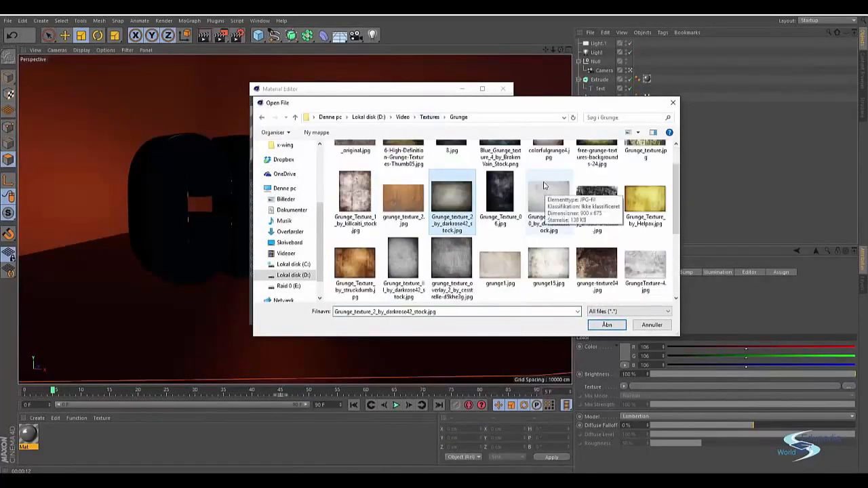
scroll(543, 185, "down", 2)
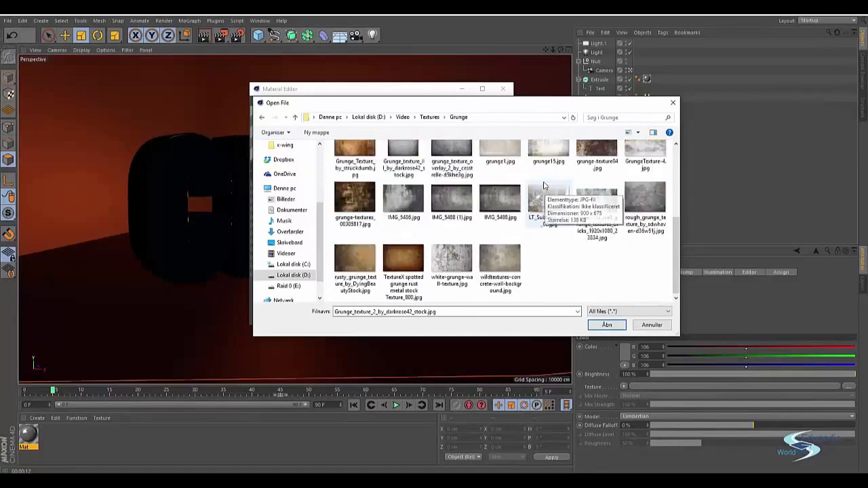
left_click(501, 259)
scroll(542, 231, "up", 2)
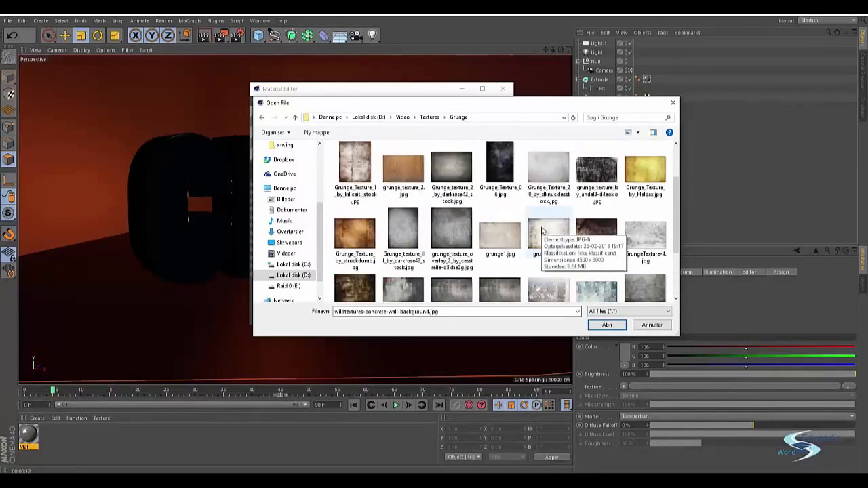
left_click(463, 229)
scroll(463, 228, "up", 1)
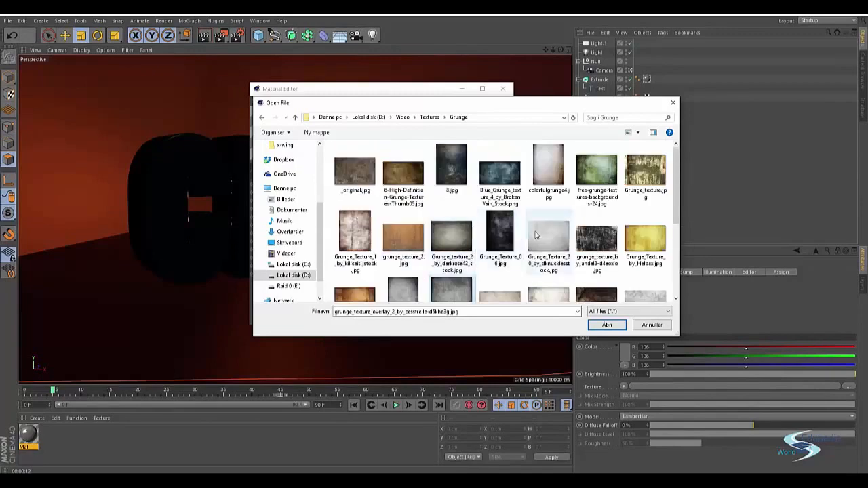
double_click(539, 236)
left_click(445, 279)
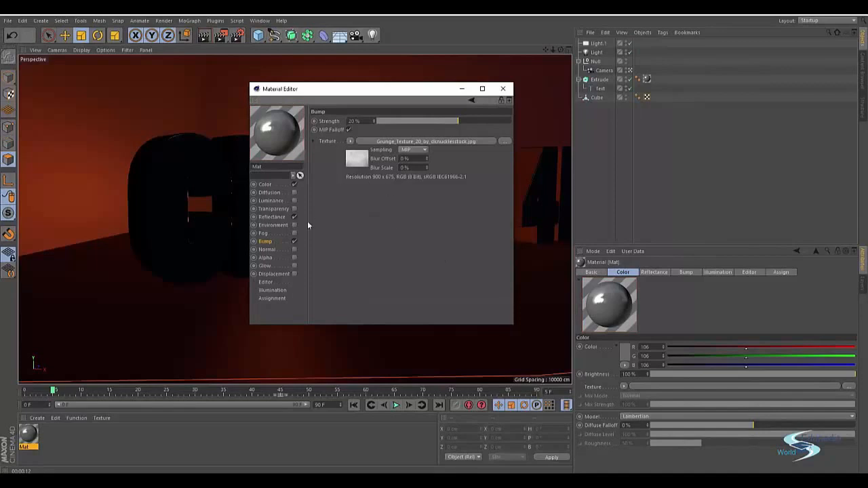
left_click(503, 89)
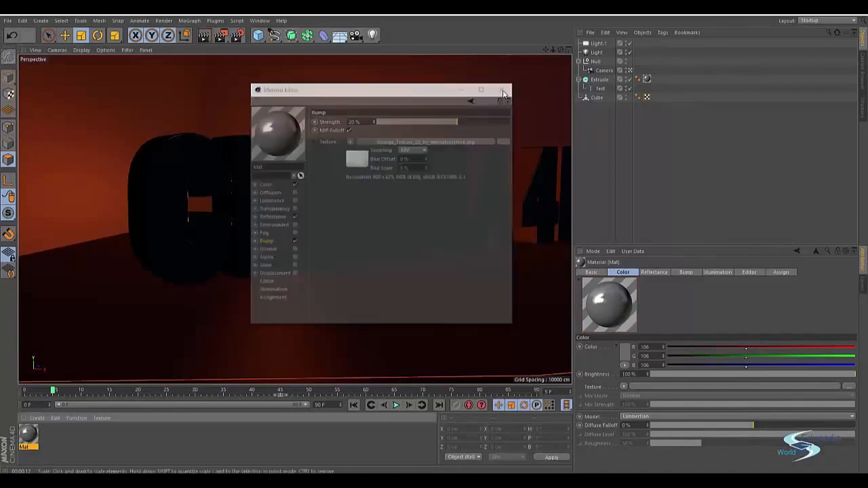
Set the projection of the extruded text's texture tag to Cubic and deselect the tag.
left_click(647, 78)
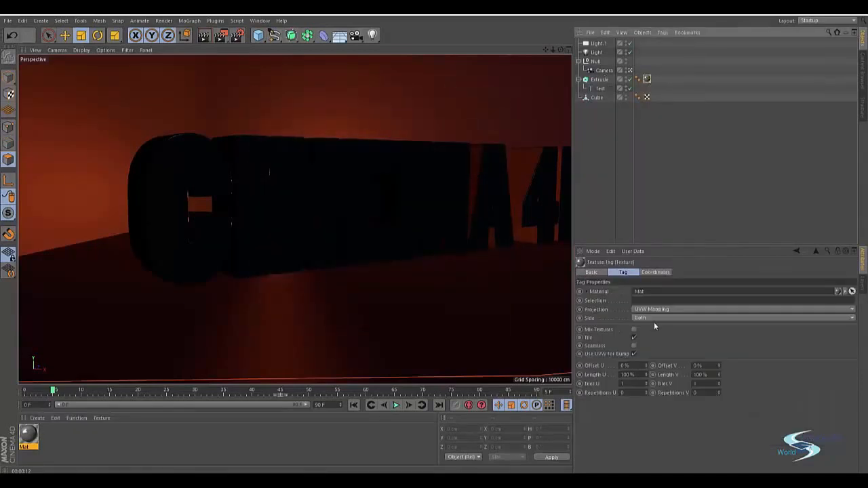
left_click(656, 309)
left_click(651, 344)
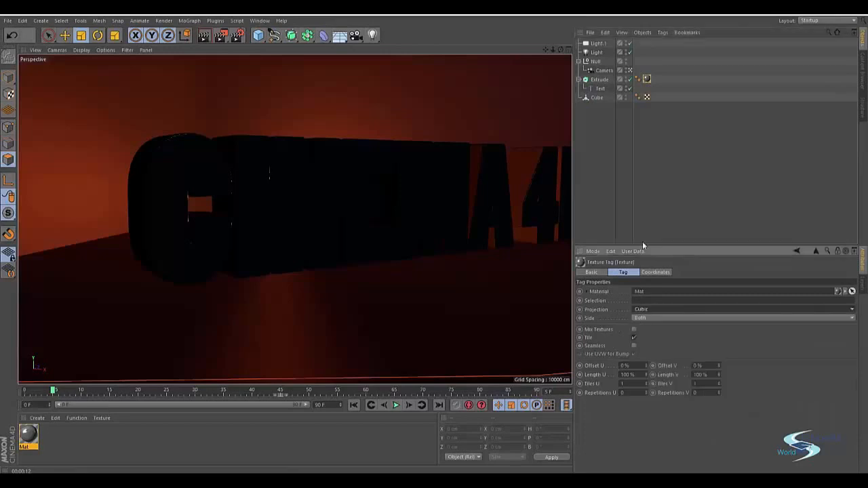
left_click(652, 169)
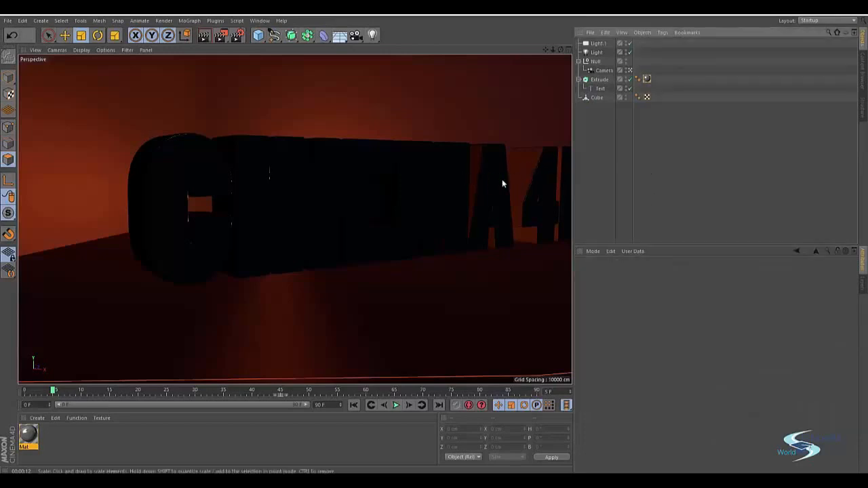
Leave the camera view for a close-up of the letters and set the text texture tag's Length U and Length V to 200%.
left_click(630, 71)
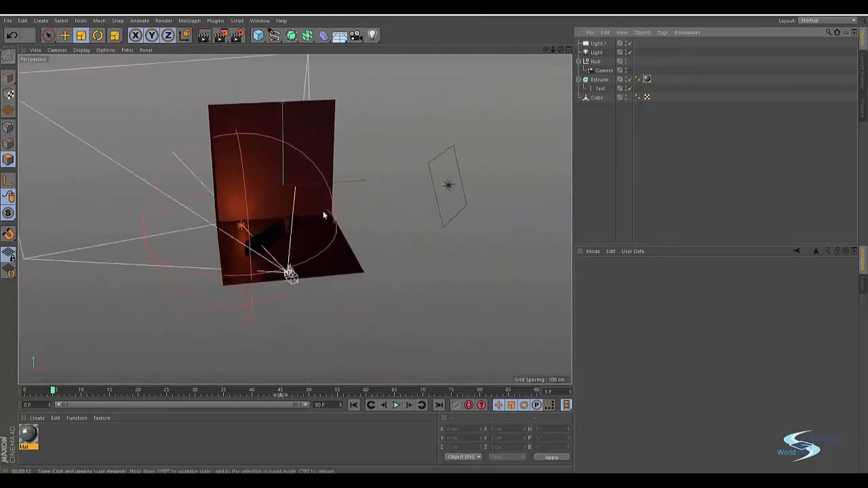
scroll(343, 206, "up", 4)
scroll(343, 206, "up", 10)
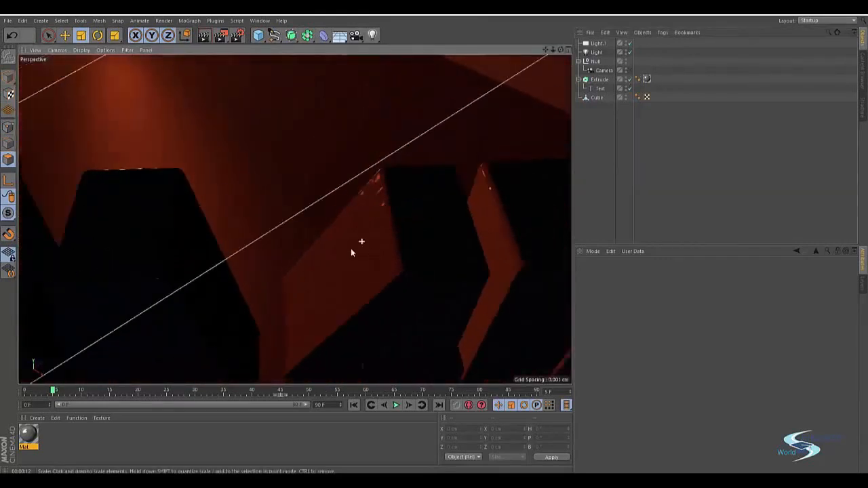
mouse_move(384, 200)
left_mouse_down("alt")
mouse_move(367, 217)
mouse_move(434, 191)
left_mouse_up("alt")
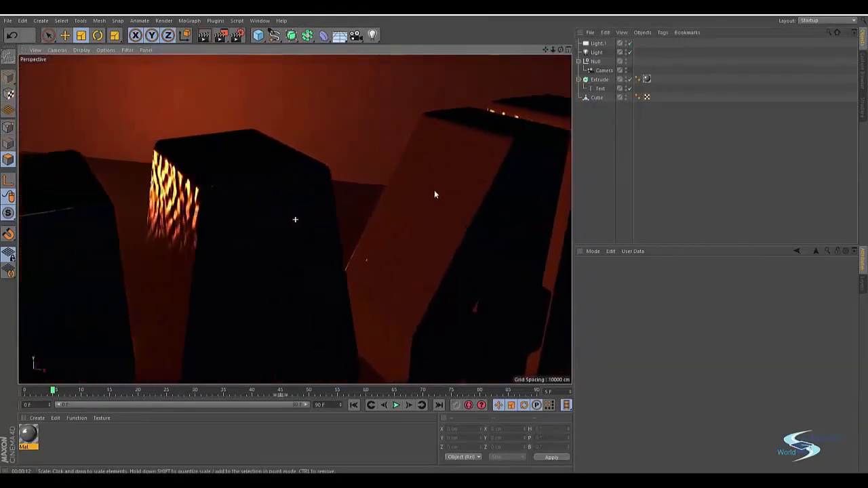
left_click(646, 78)
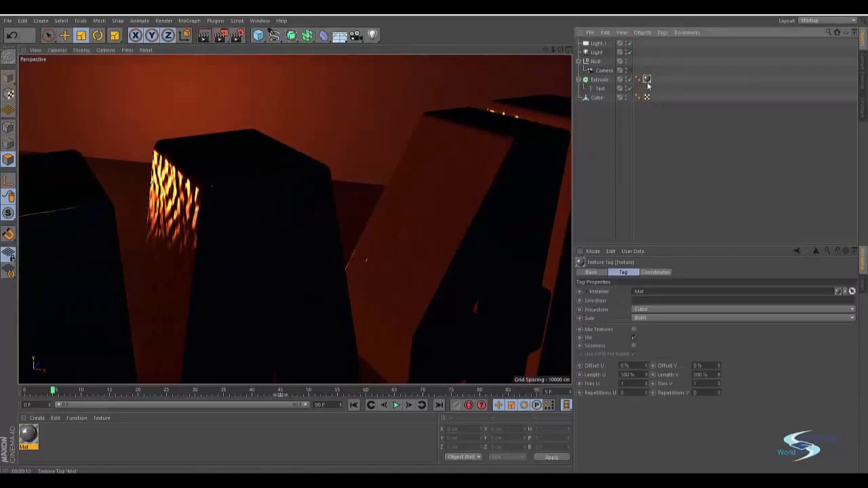
double_click(630, 374)
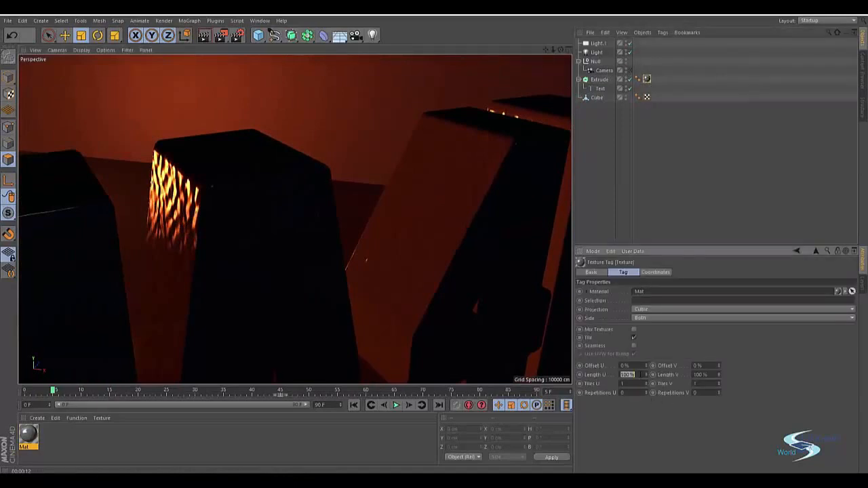
type("200")
key("Tab")
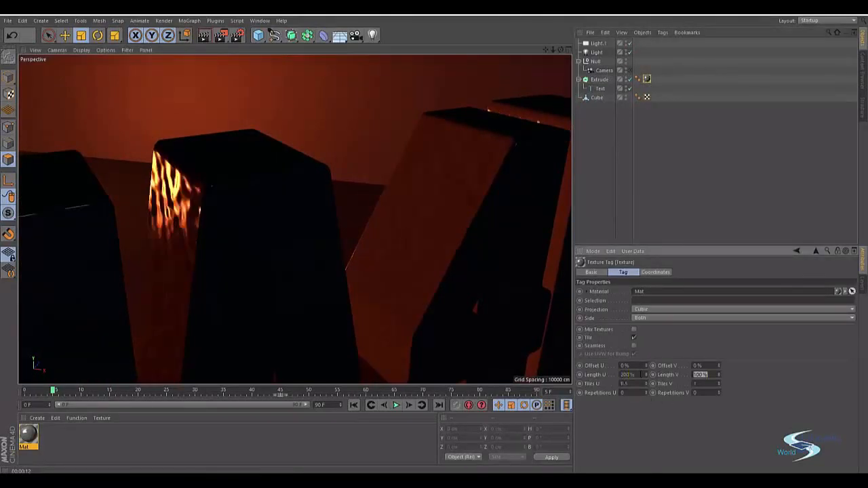
type("22")
key("BackSpace")
type("00")
key("Return")
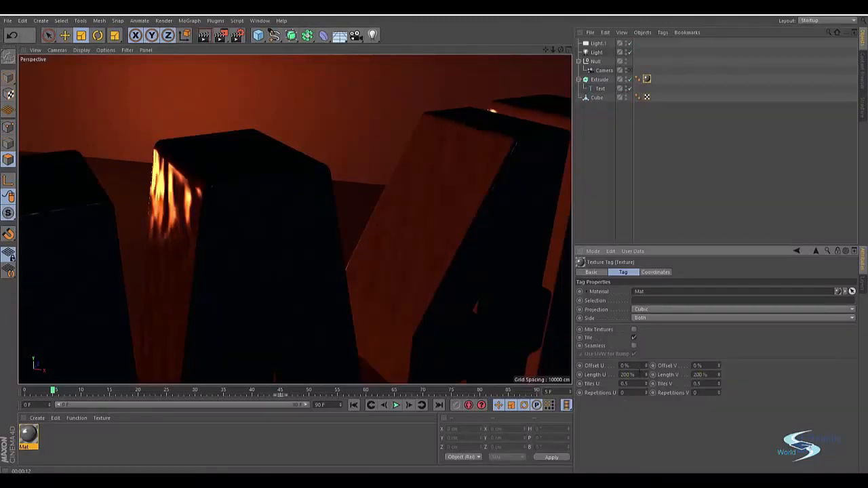
Set the texture tag's Length U and Length V to 50% and inspect the bump on the letter sides.
left_click(640, 374)
type("50")
key("Tab")
type("50")
key("Return")
left_click_drag(299, 250, 430, 227, "alt")
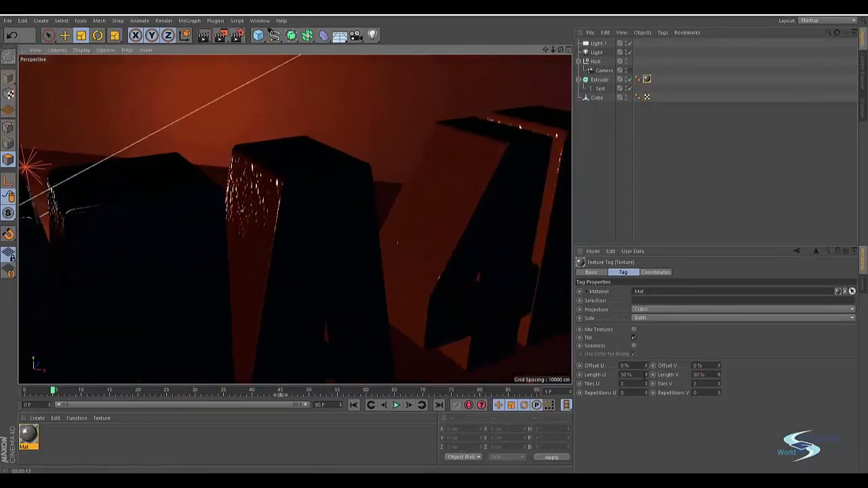
Set the texture tag's Length U and Length V to 30%, return to the camera view and render it.
double_click(641, 375)
type("30")
key("Tab")
type("30")
key("Return")
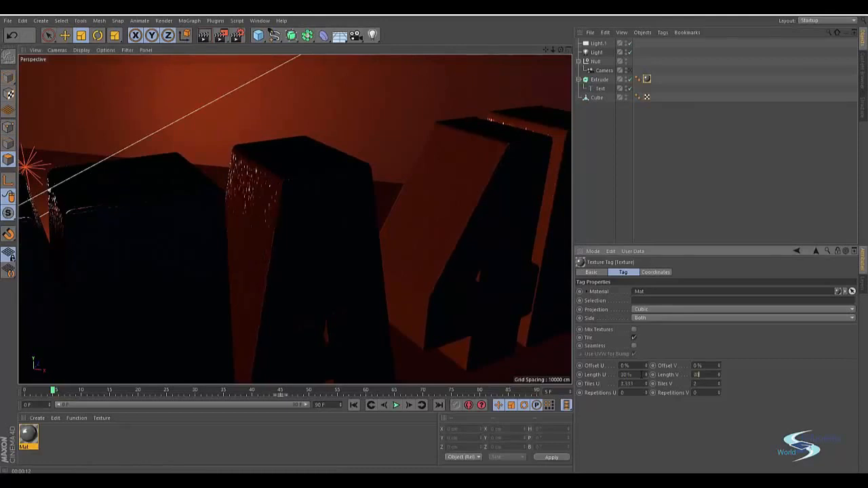
left_click(630, 70)
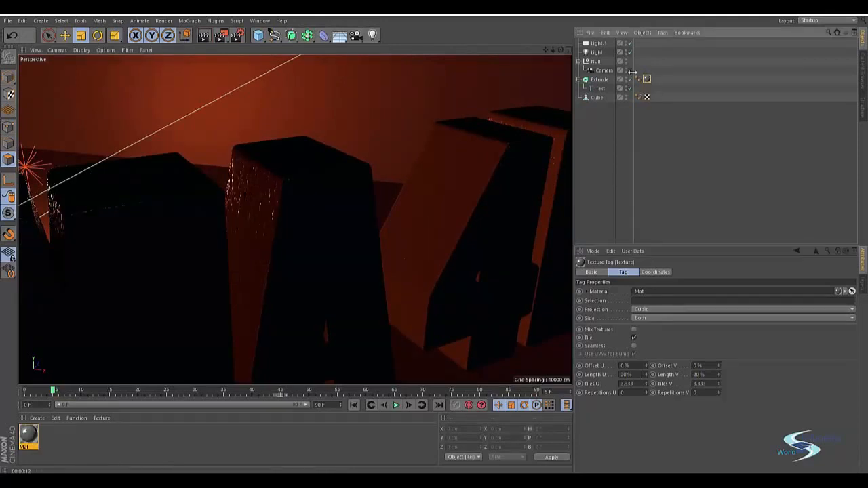
key("ctrl+r")
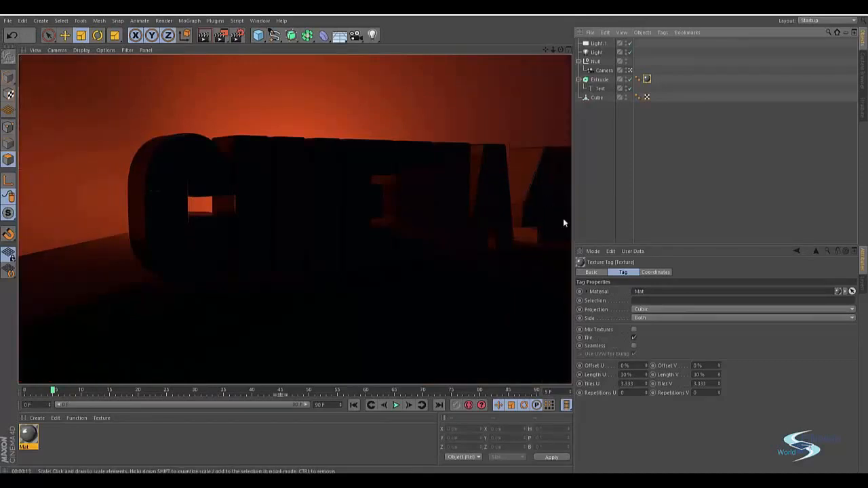
Set both Length U and Length V of the extruded text's texture tag to 50%.
double_click(636, 374)
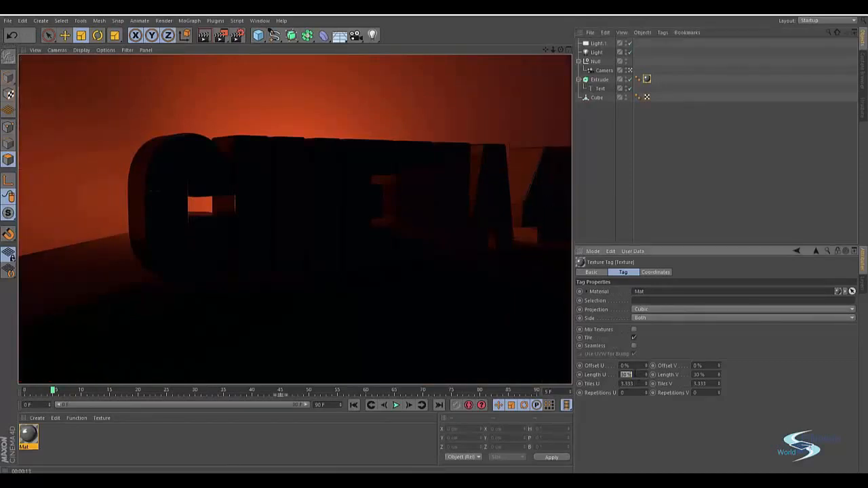
type("50")
key("Tab")
type("50")
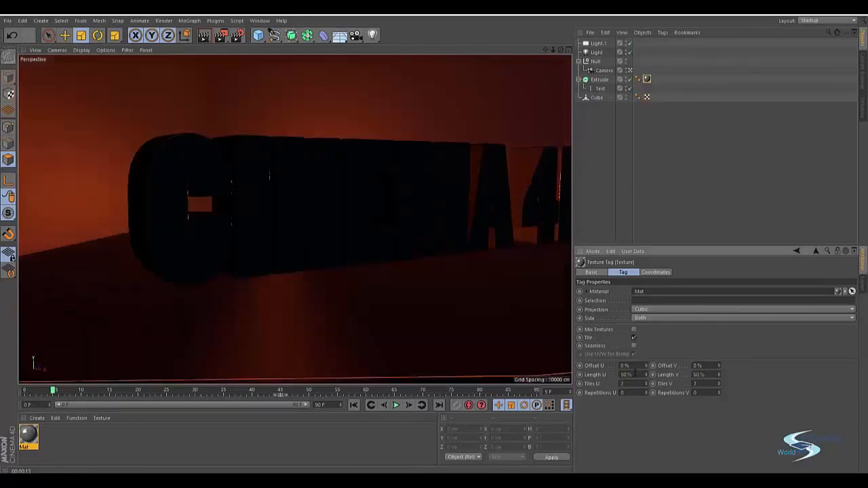
Raise the text material's bump strength to 55%, close the material editor and preview the text at frame 40.
double_click(27, 434)
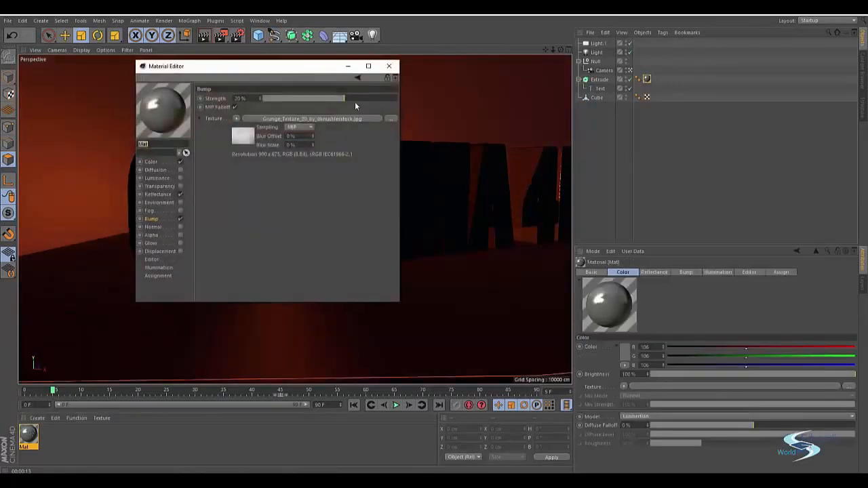
left_click_drag(354, 102, 368, 94)
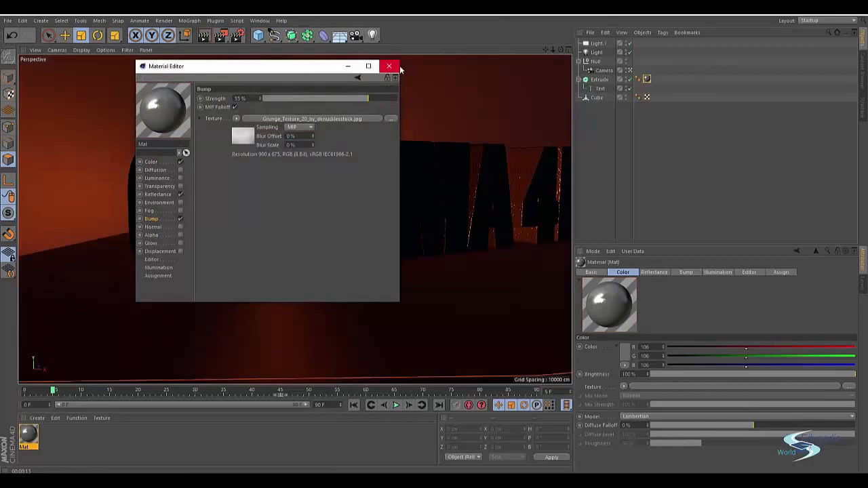
left_click(389, 66)
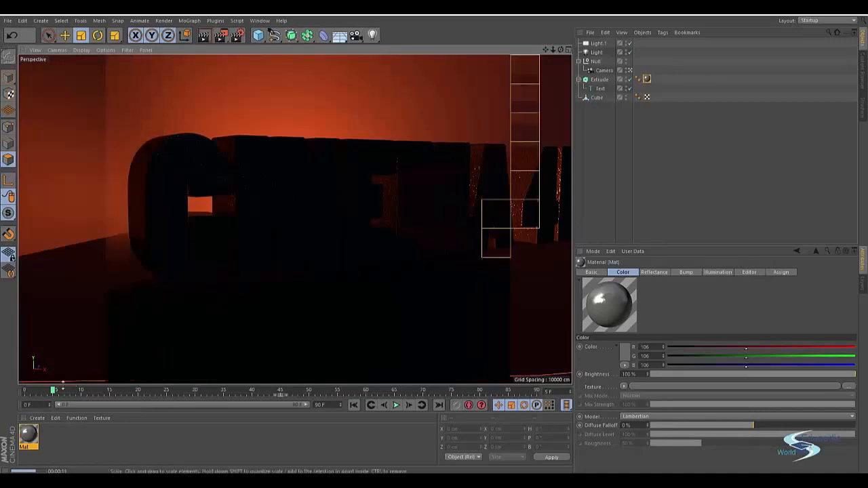
left_click_drag(52, 391, 309, 379)
left_click_drag(286, 381, 253, 388)
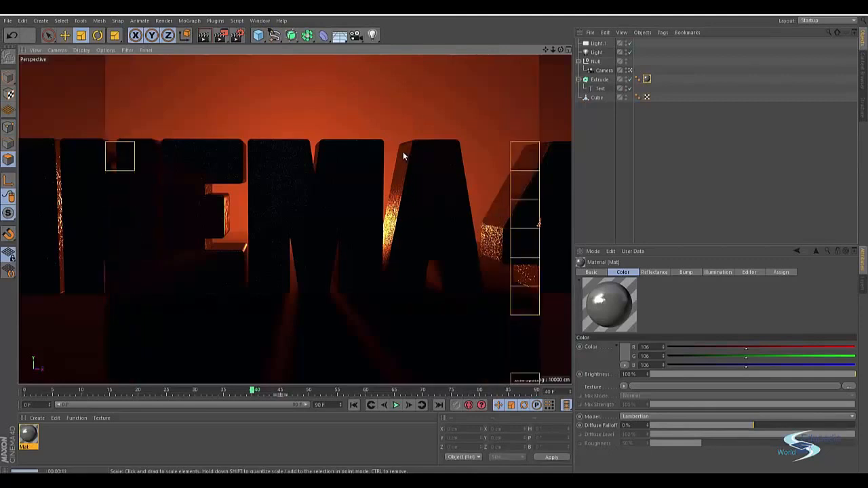
Lower the text material's bump strength to 17% and close the material editor.
double_click(27, 437)
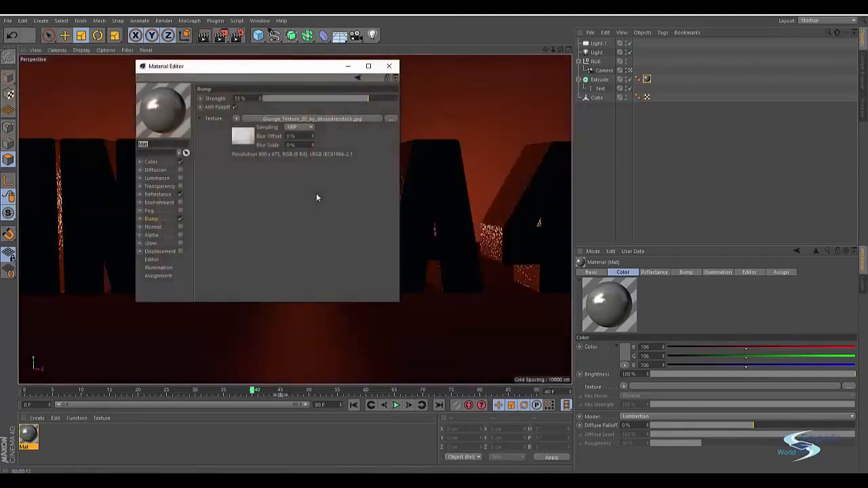
left_click(342, 99)
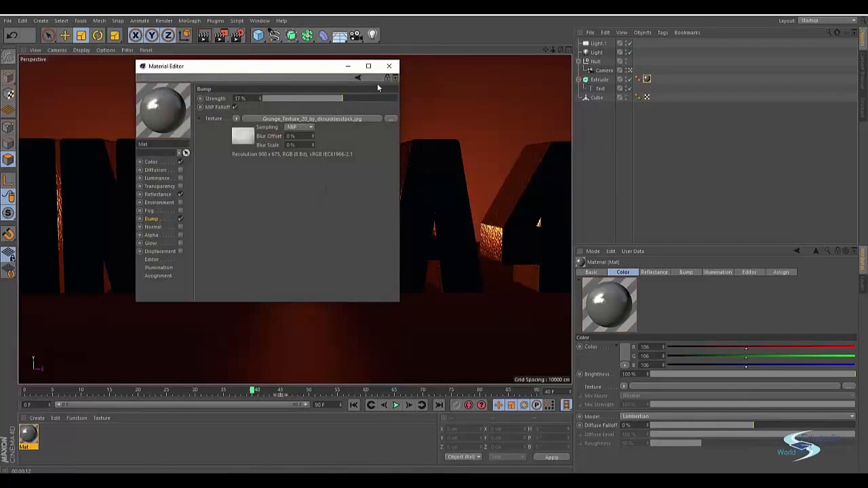
left_click(388, 65)
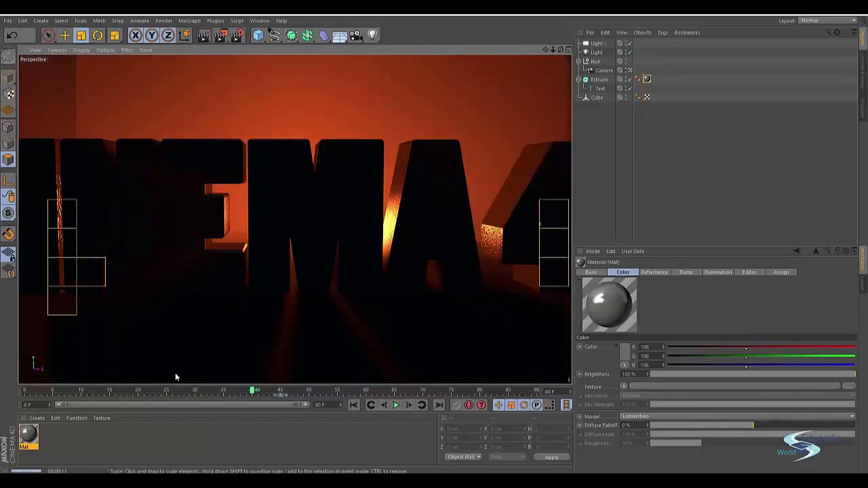
Reduce the text material's bump strength to about 10%, close the material editor and render the view.
double_click(27, 434)
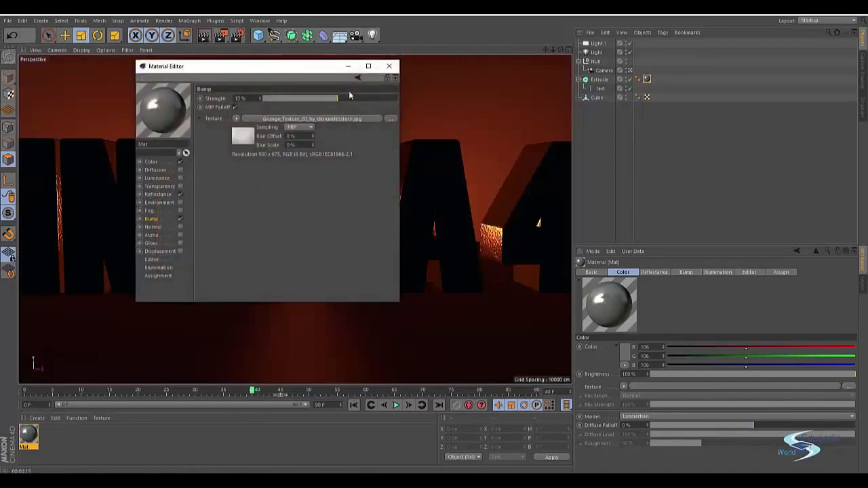
left_click(389, 65)
key("ctrl+r")
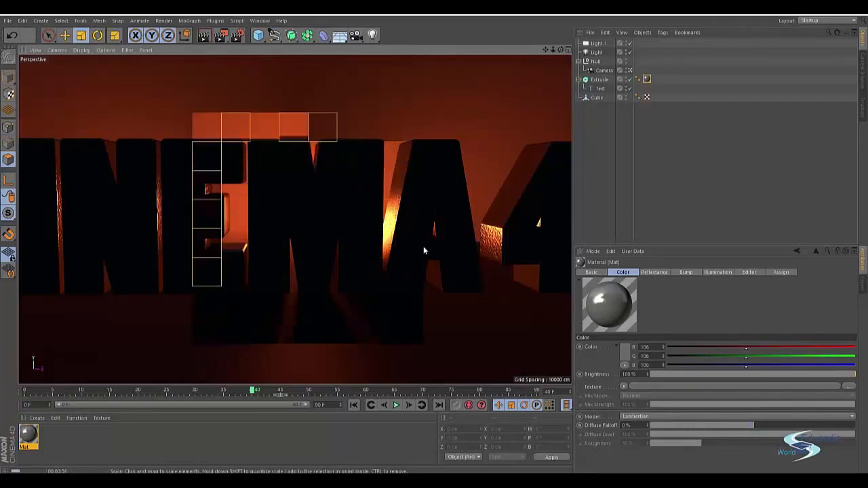
Go to frame 20 and enable the Environment channel of the text material, showing its settings.
left_click_drag(252, 390, 138, 392)
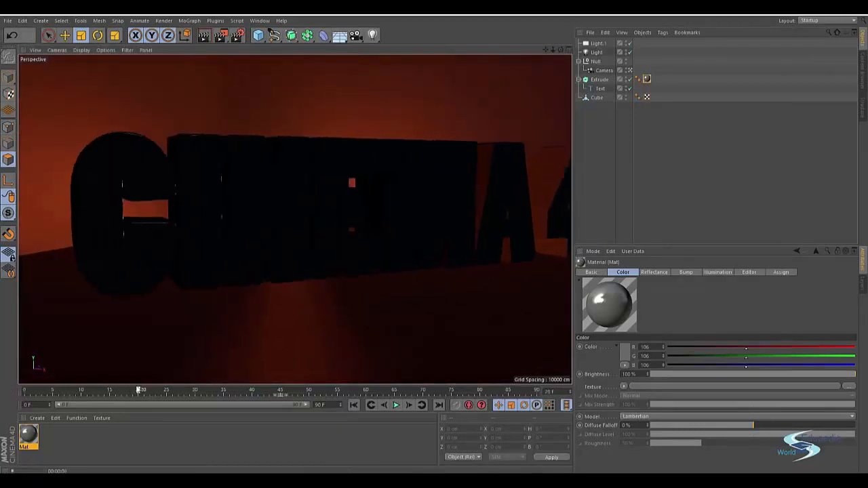
double_click(29, 434)
left_click(181, 202)
left_click(158, 202)
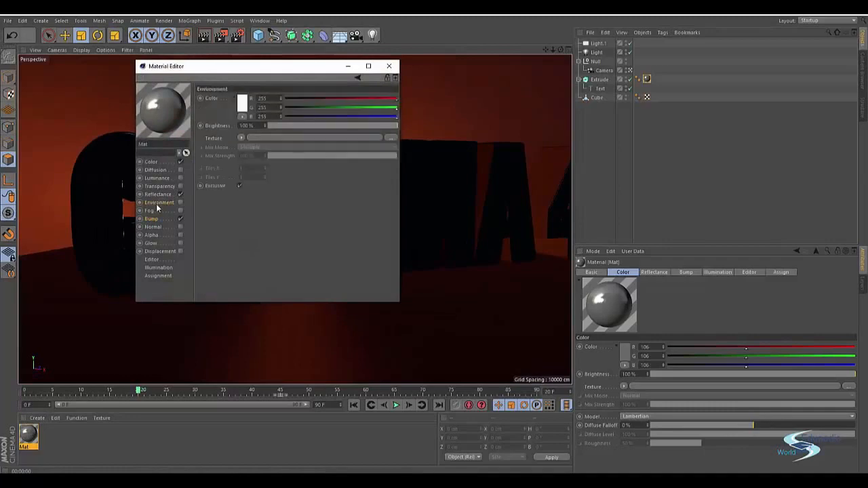
Load Studio_warm_blurred.png from the Blurred folder of Environment maps as the environment texture.
left_click(266, 138)
left_click(292, 95)
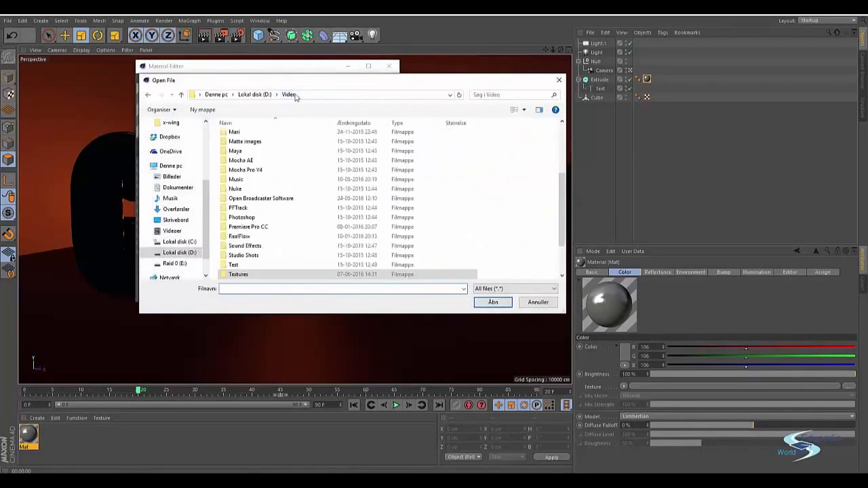
double_click(231, 273)
double_click(483, 146)
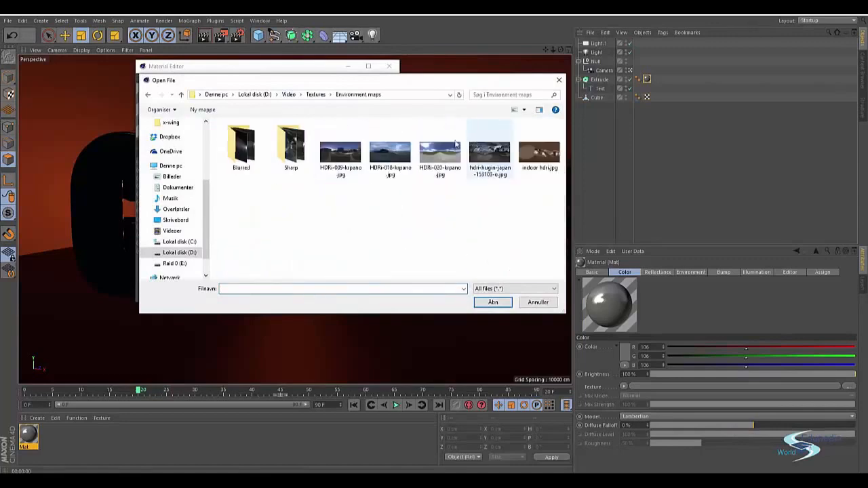
double_click(241, 143)
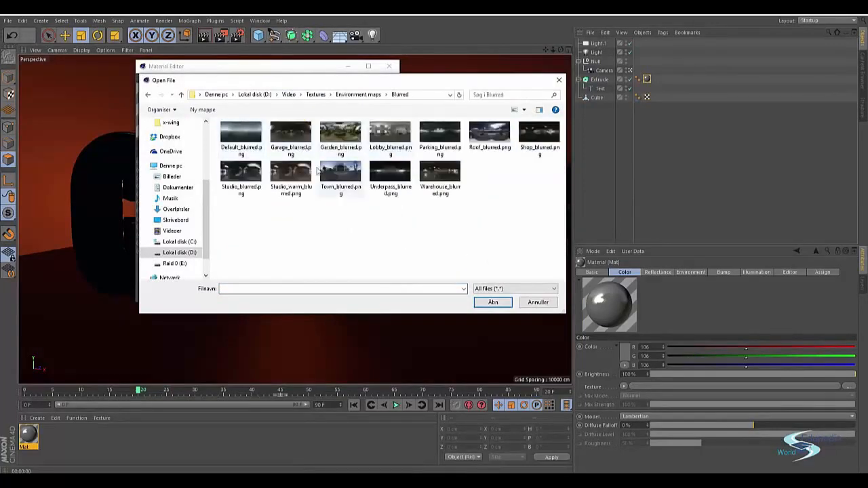
double_click(291, 173)
left_click(443, 280)
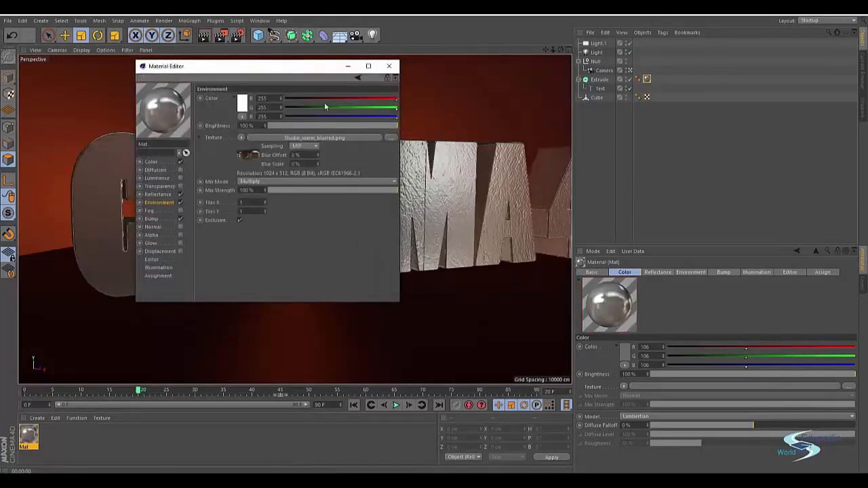
Move the material editor clear of the text and lower the environment texture's mix strength to 2%.
left_click_drag(293, 61, 386, 73)
left_click_drag(312, 77, 693, 96)
left_click_drag(677, 218, 653, 219)
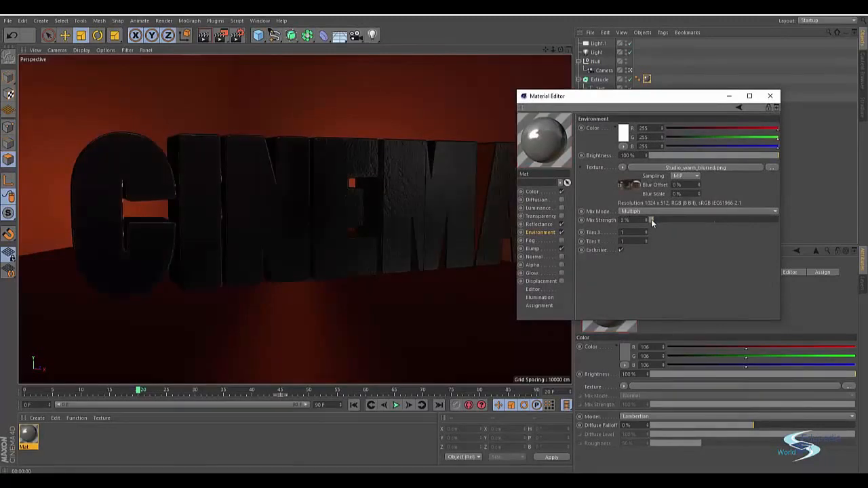
Set the extruded text's texture tag to Offset U -13% and Offset V -6%.
left_click_drag(614, 97, 380, 339)
left_click(646, 78)
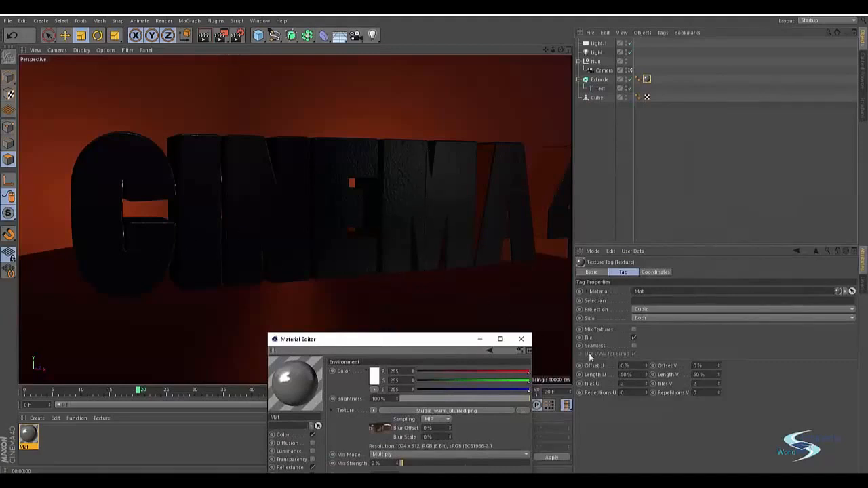
left_click_drag(719, 367, 719, 369)
left_click_drag(646, 367, 647, 371)
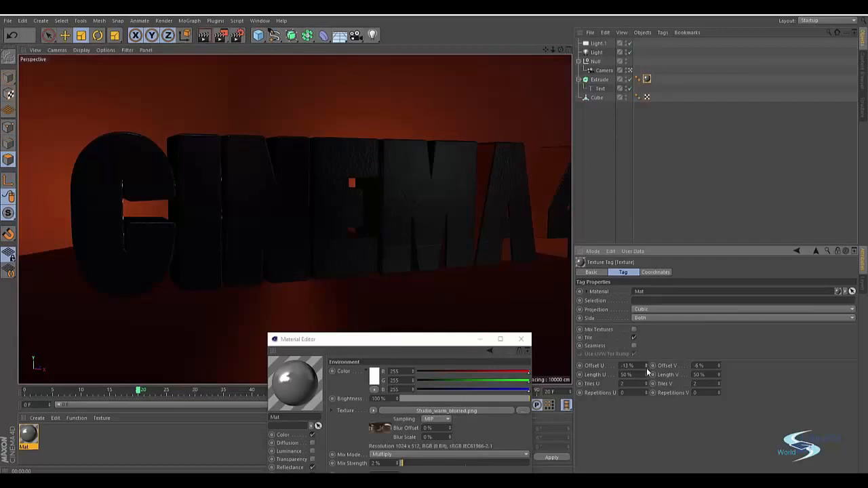
Go to frame 9 and set the texture tag's Offset V to 1%.
left_click_drag(449, 215, 369, 167, "alt")
left_click_drag(207, 393, 77, 392)
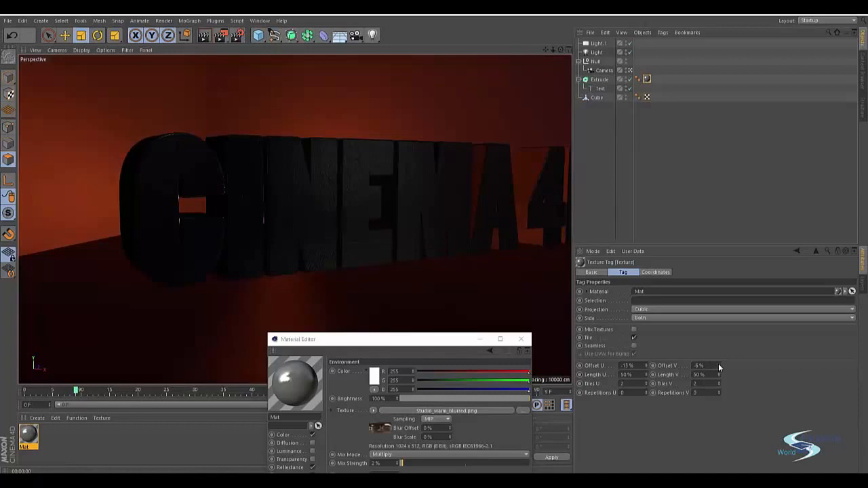
left_click_drag(719, 365, 719, 359)
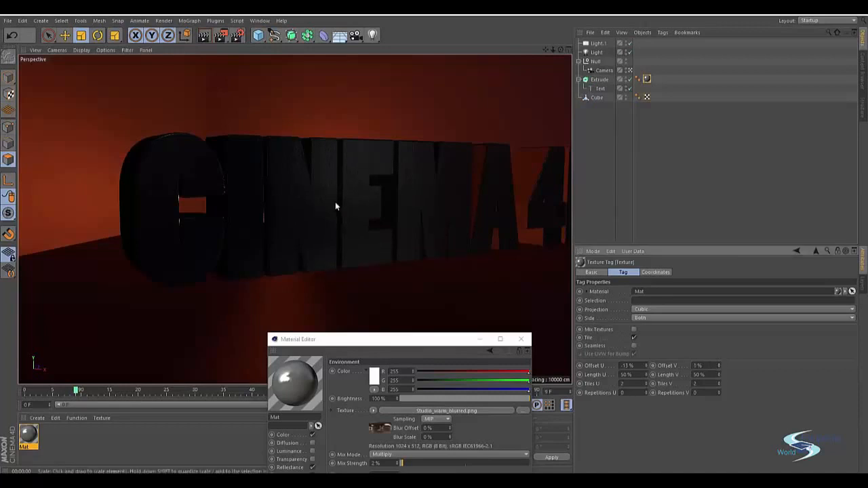
Deselect the texture tag, move the material editor off the text and render the view at frame 9.
left_click(591, 167)
left_click_drag(428, 341, 674, 205)
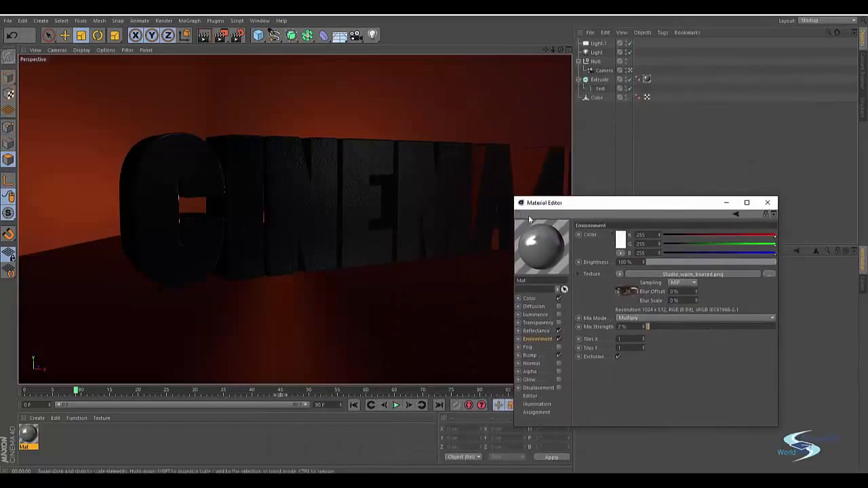
left_click_drag(577, 204, 590, 112)
key("ctrl+r")
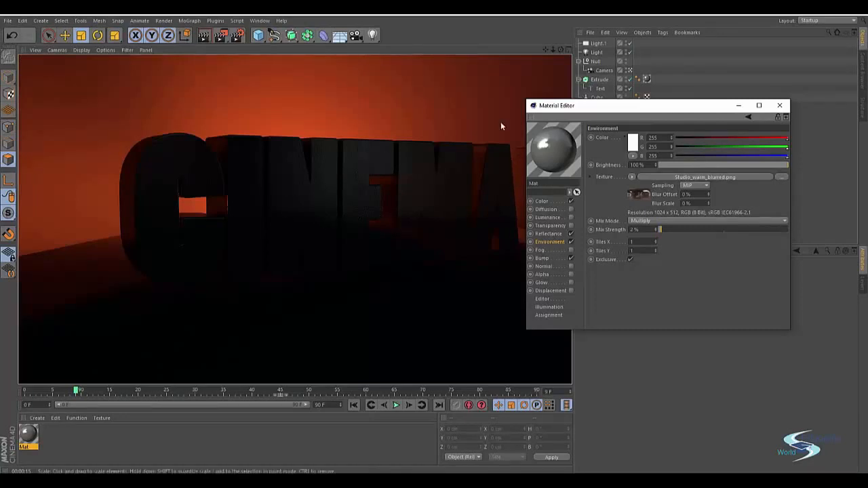
Close the material editor, switch to After Effects and create a composition from CG scene tutorial.c4d.
left_click(779, 105)
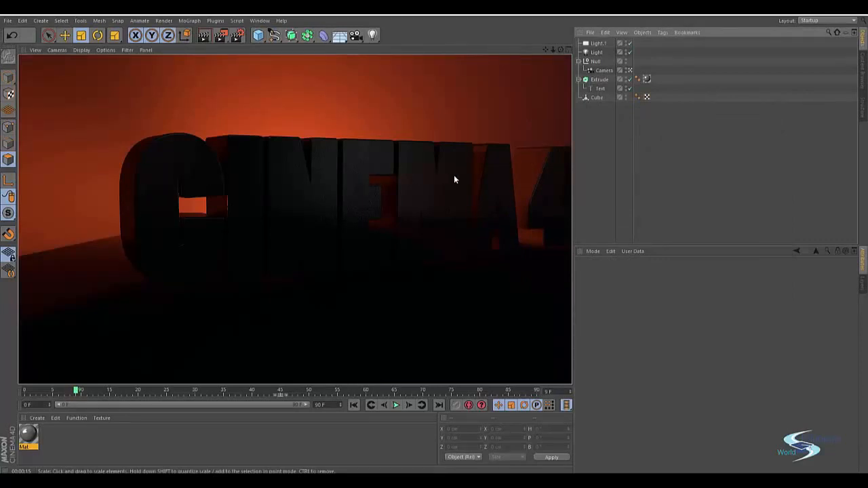
left_click(582, 159)
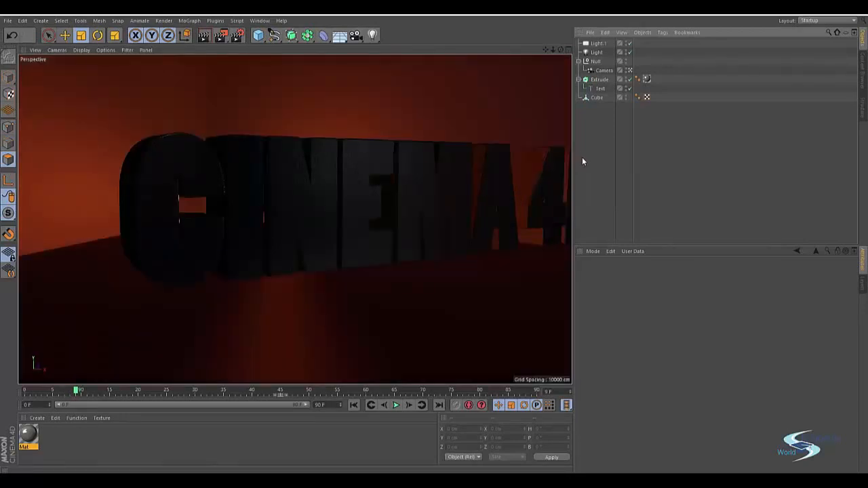
key("alt+Tab")
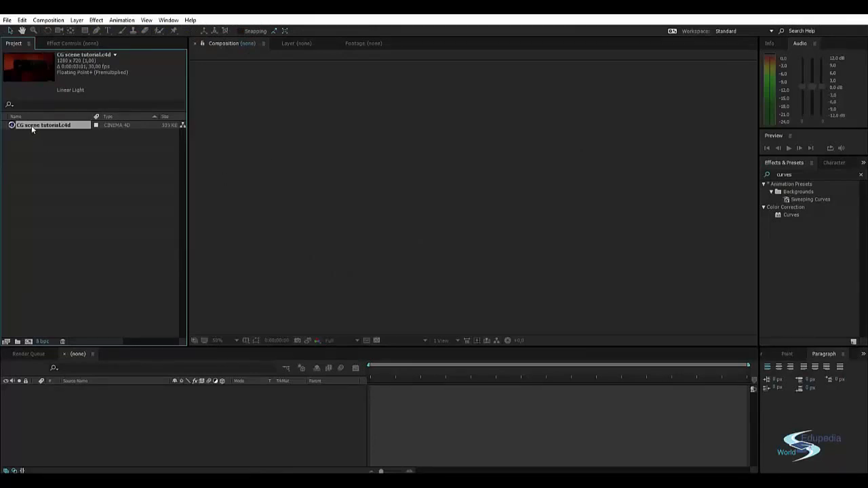
left_click_drag(32, 204, 68, 412)
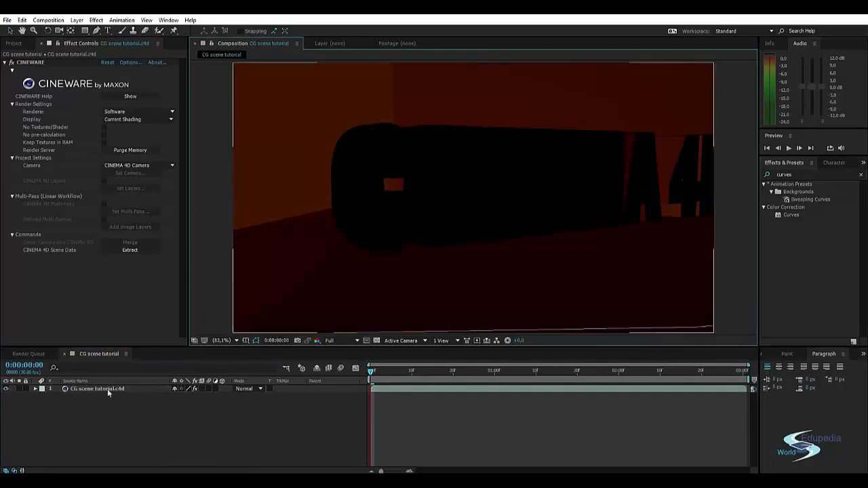
Review the new composition's size, frame rate and duration in its settings without changing them.
right_click(95, 409)
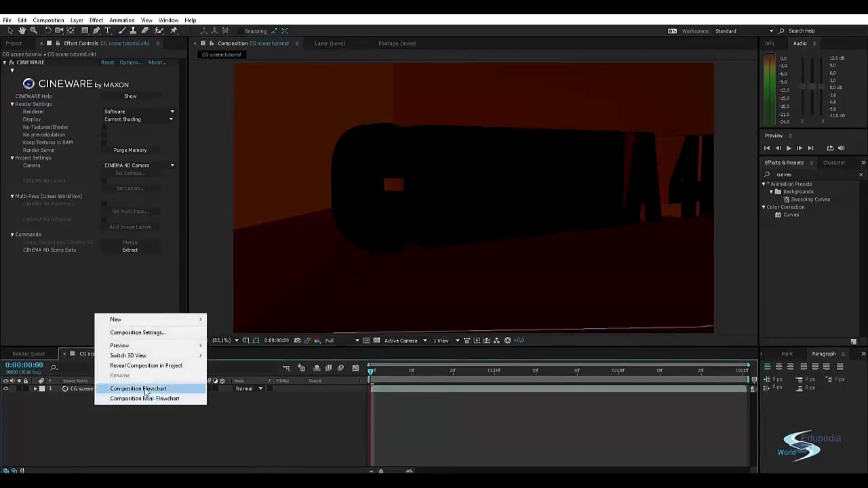
left_click(146, 332)
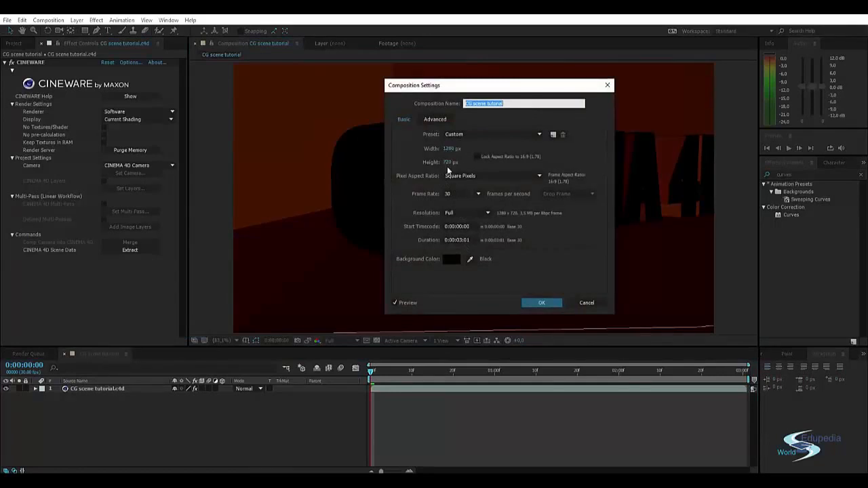
left_click(541, 306)
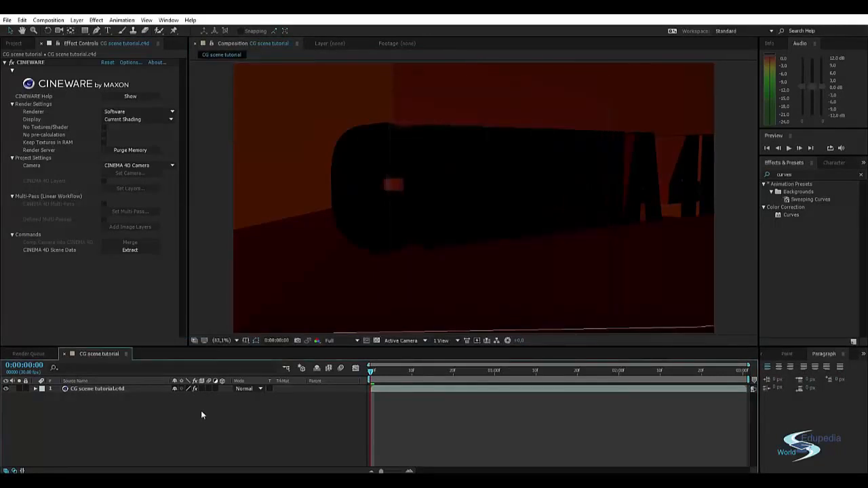
Set the CINEWARE renderer of the scene layer to Standard (Final).
left_click(136, 113)
left_click(136, 122)
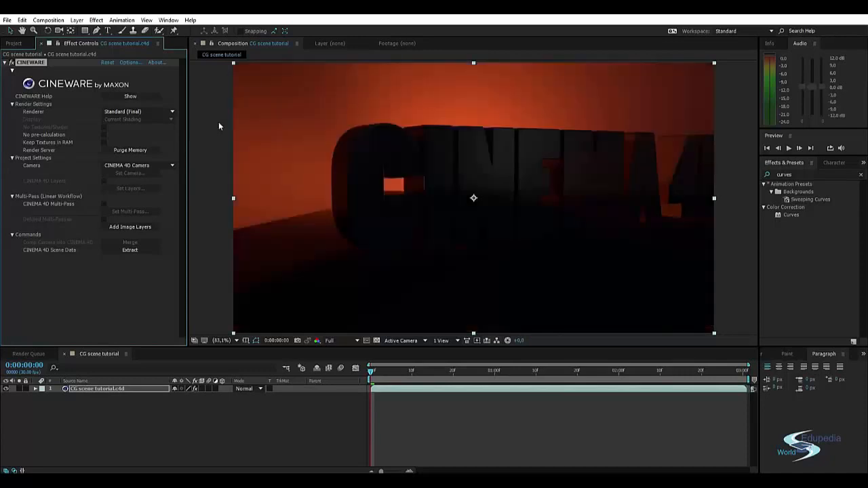
left_click(218, 123)
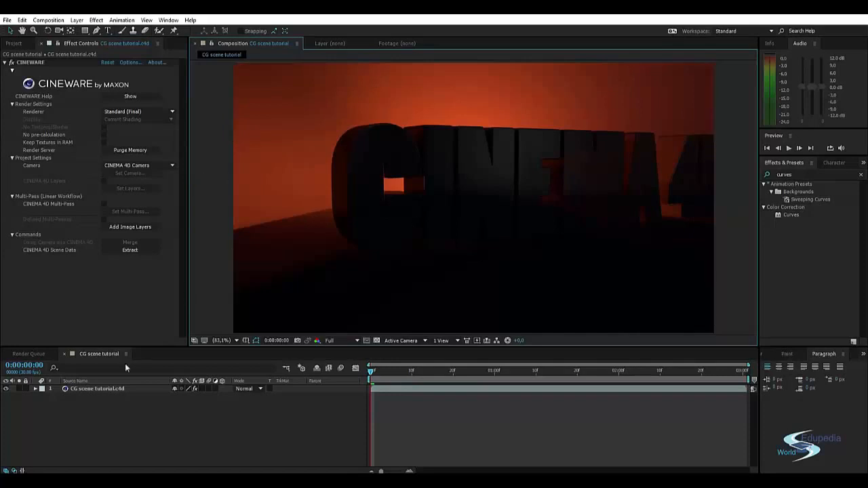
Lower the composition's preview resolution to Half.
left_click(335, 341)
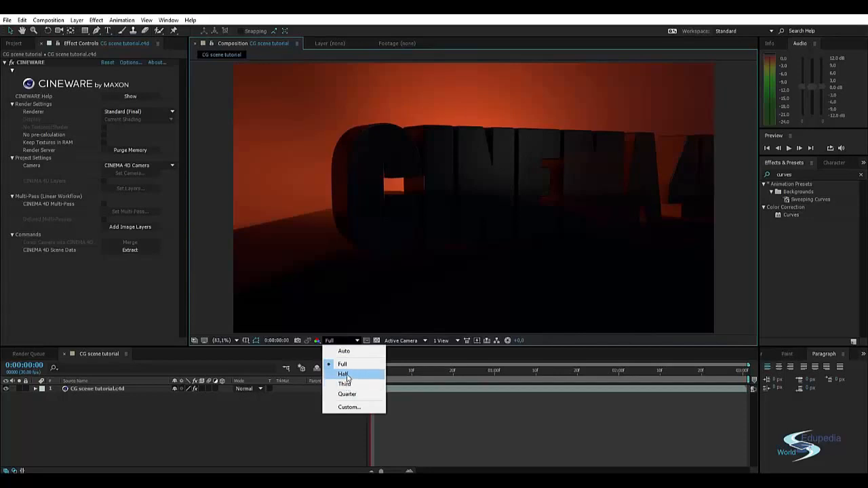
left_click(344, 374)
left_click(288, 412)
Extract the CINEMA 4D scene data from the CG scene tutorial.c4d layer into the composition.
left_click(112, 389)
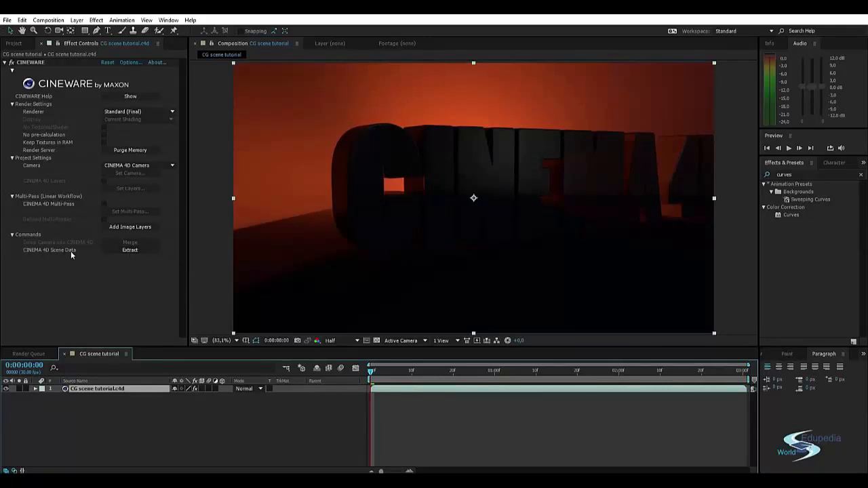
key("alt+Tab")
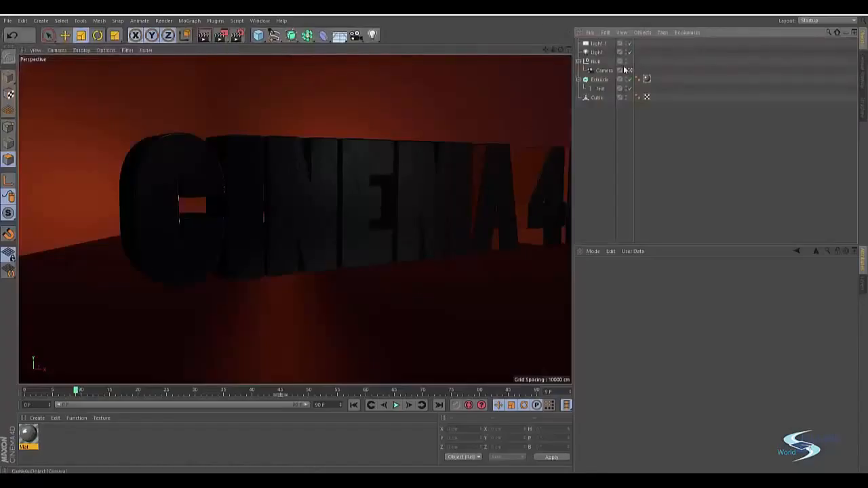
key("alt+Tab")
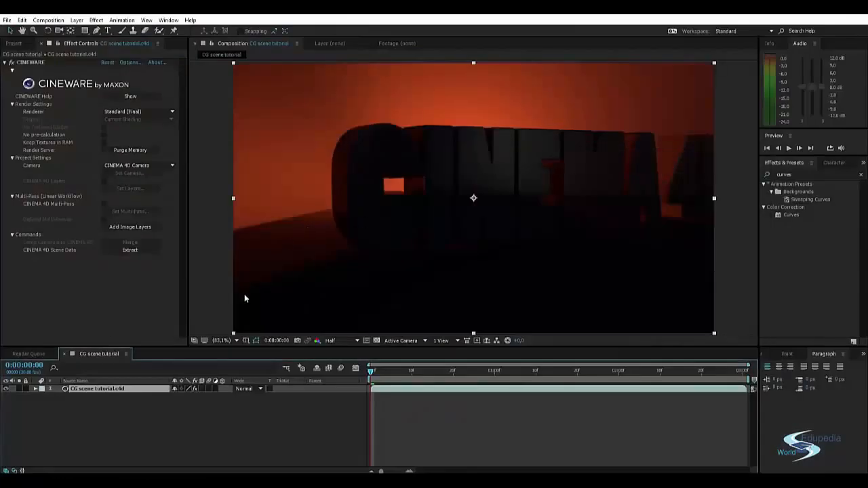
left_click(128, 251)
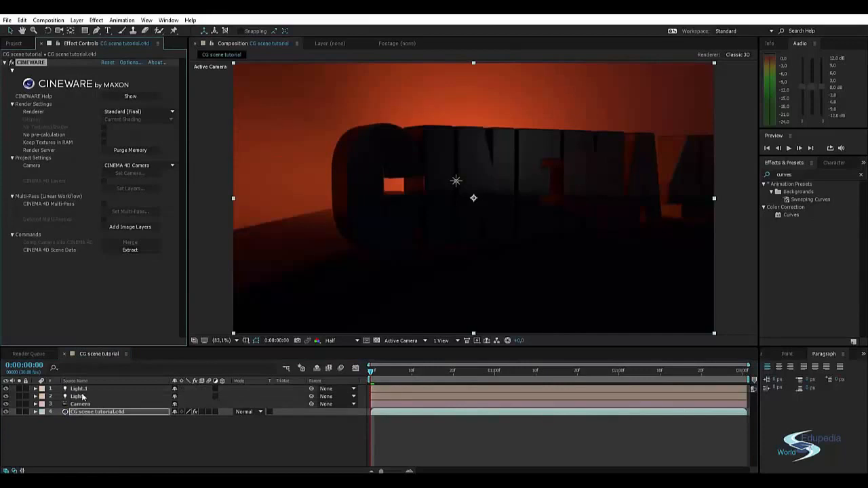
Select the extracted Light.1 and Light layers in turn to identify which one is the backlight.
left_click(79, 389)
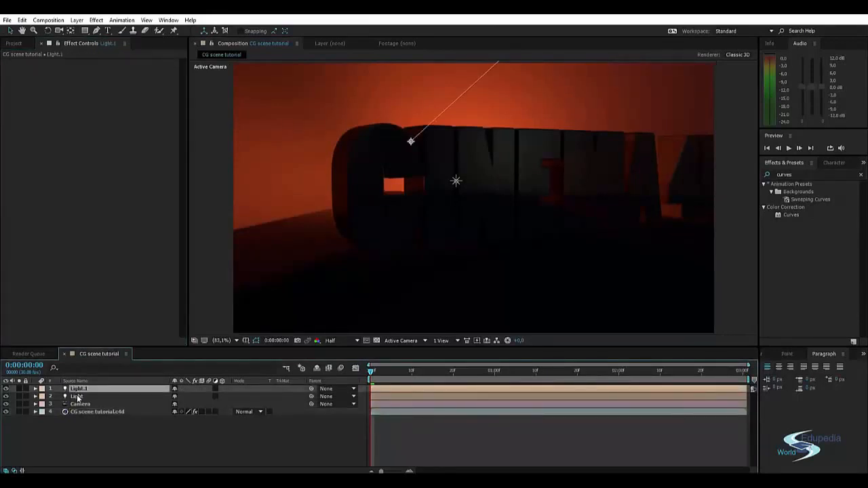
left_click(77, 396)
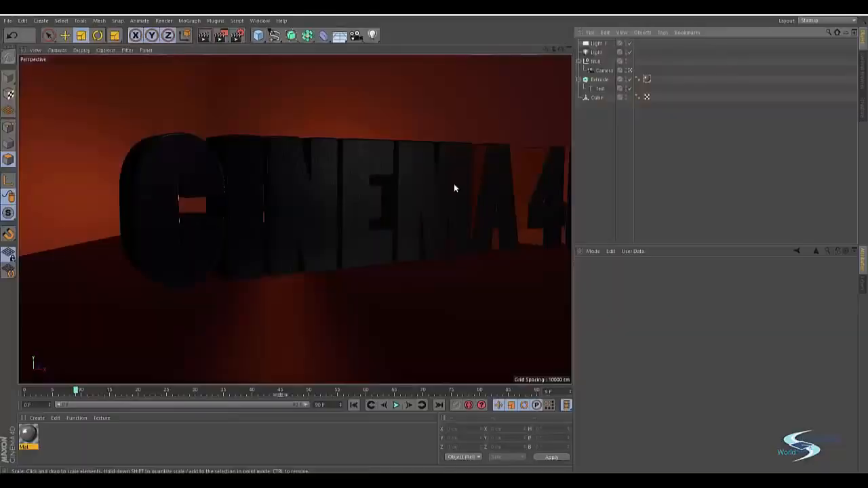
left_click(597, 52)
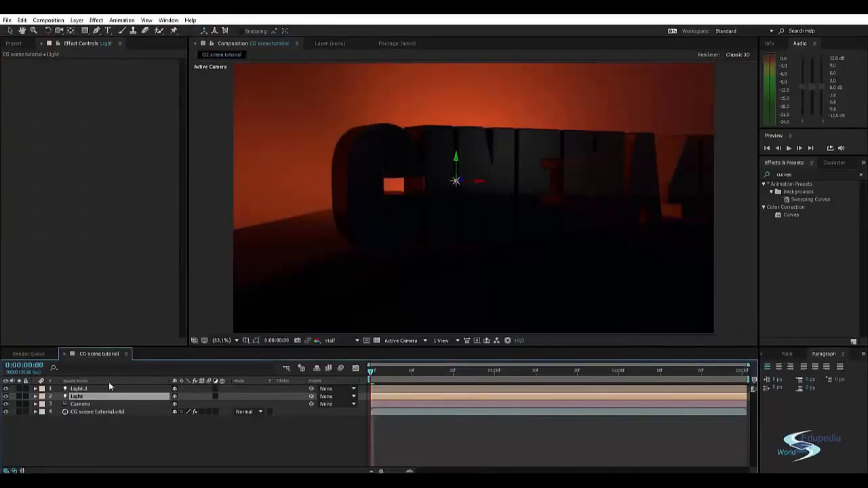
Delete the Light.1 layer and check the position of the Light layer.
left_click(90, 390)
key("Delete")
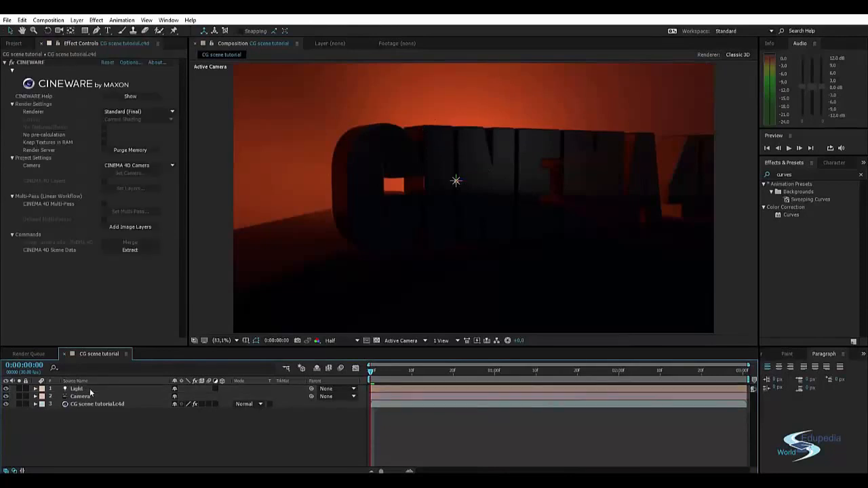
left_click(90, 391)
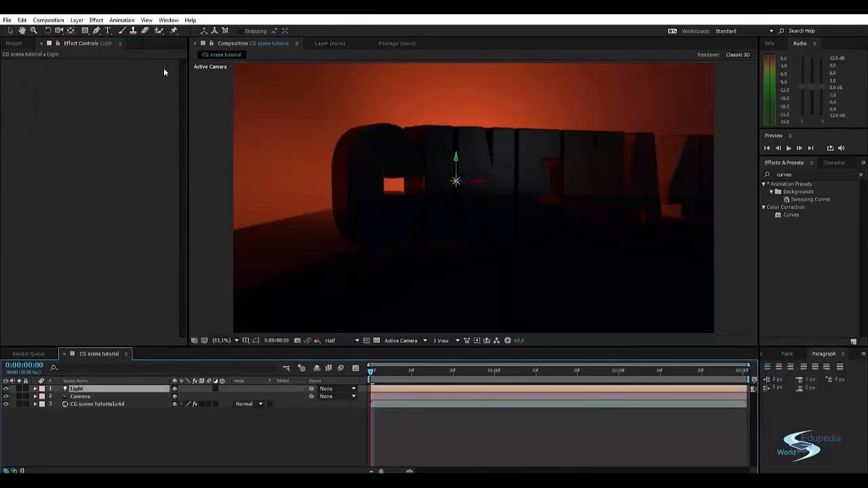
left_click(743, 259)
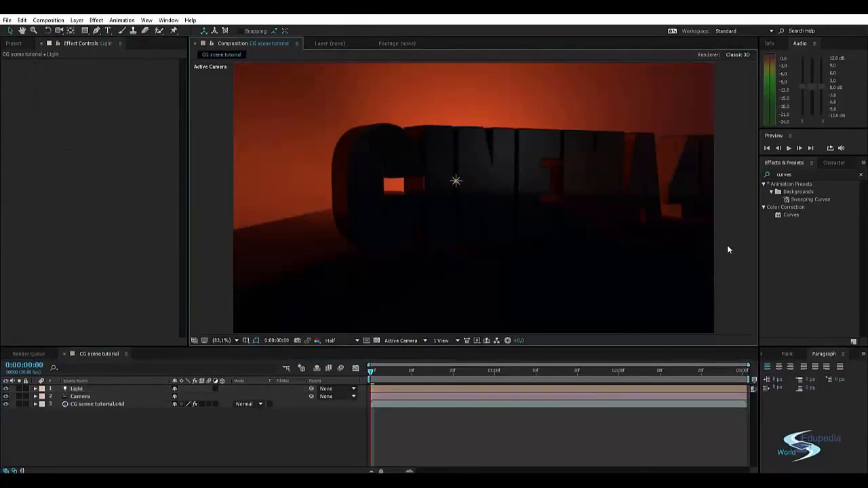
Create a black composition-sized solid named Optical Flares.
key("ctrl+y")
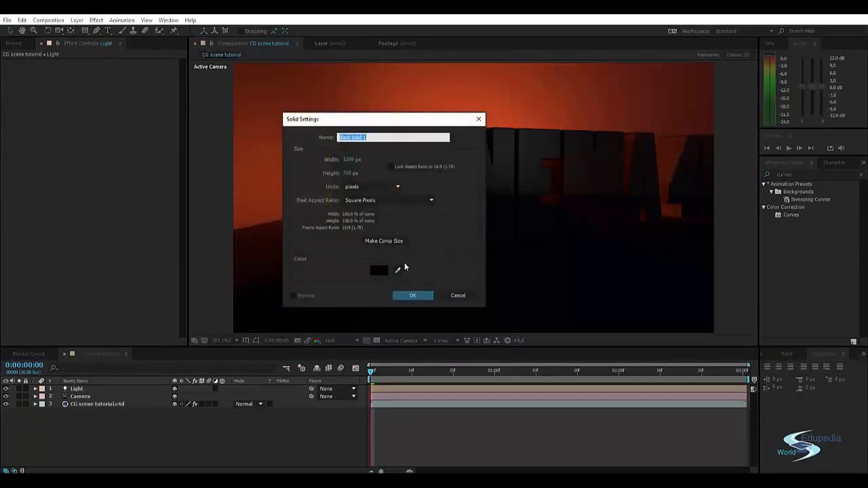
type("Optical Flares")
key("Return")
Search the effects for "optical" and apply the Optical Flares effect to the Optical Flares solid.
left_click(806, 175)
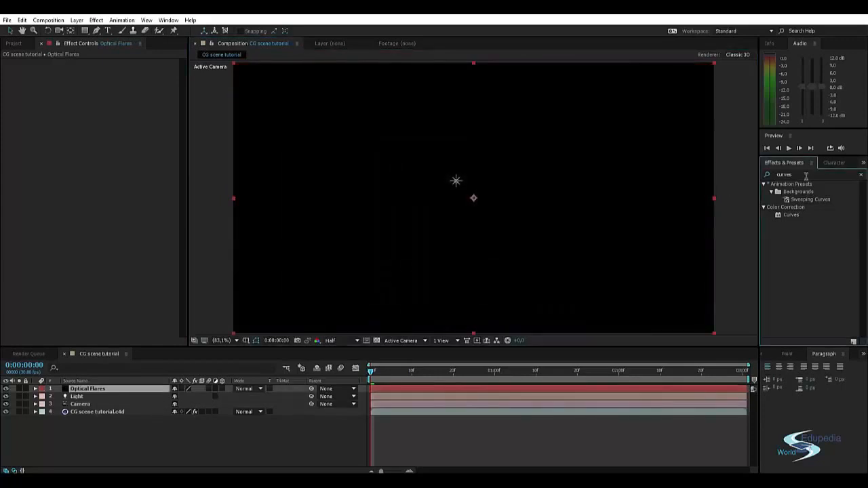
left_click(860, 175)
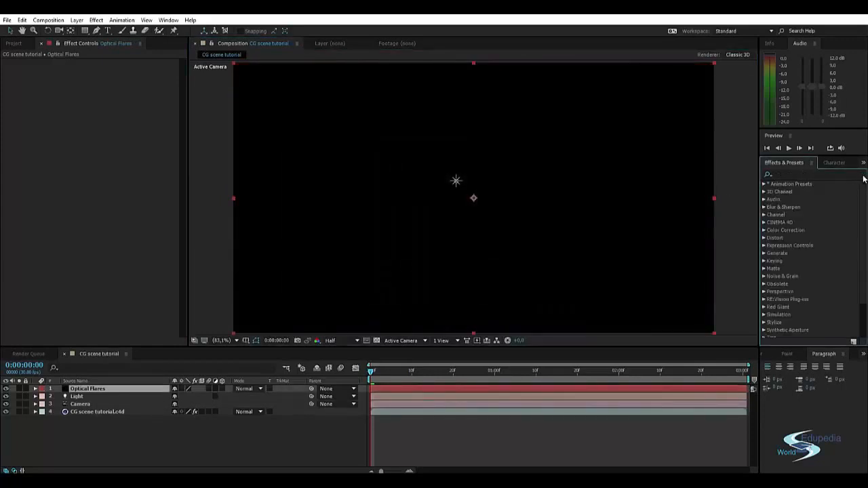
left_click(820, 174)
type("optical")
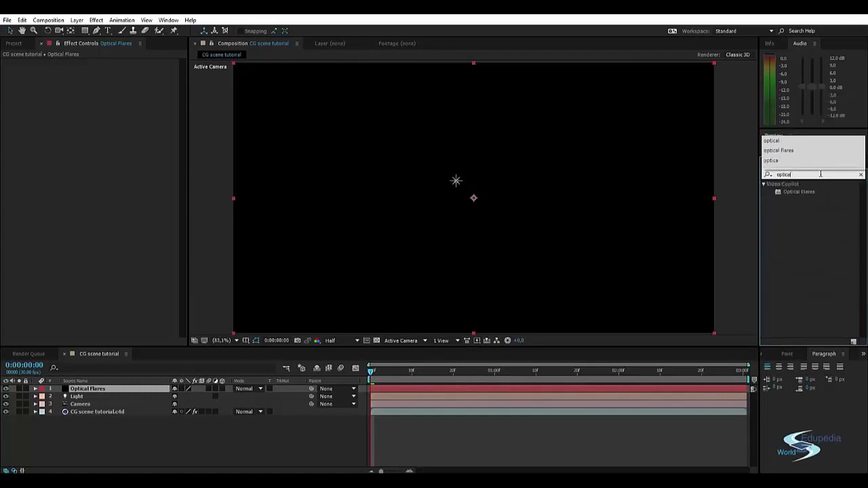
left_click_drag(799, 191, 93, 392)
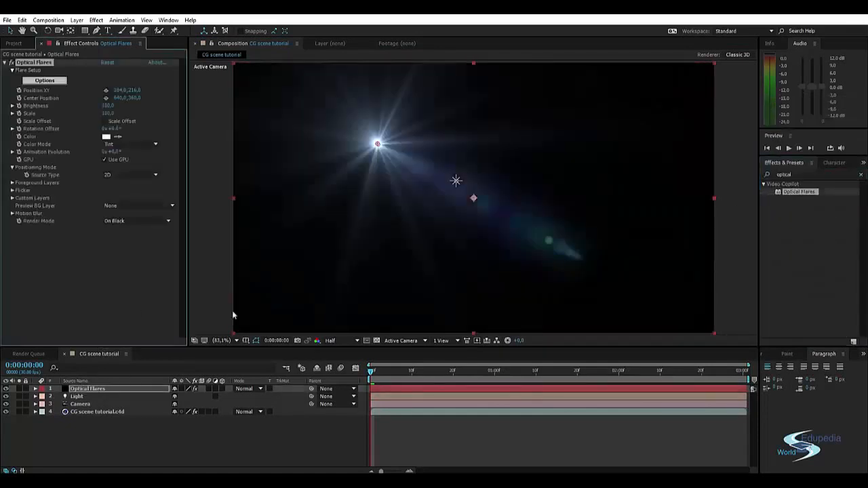
Load the Beached preset from the Light lens flare presets into the Optical Flares effect.
left_click(53, 82)
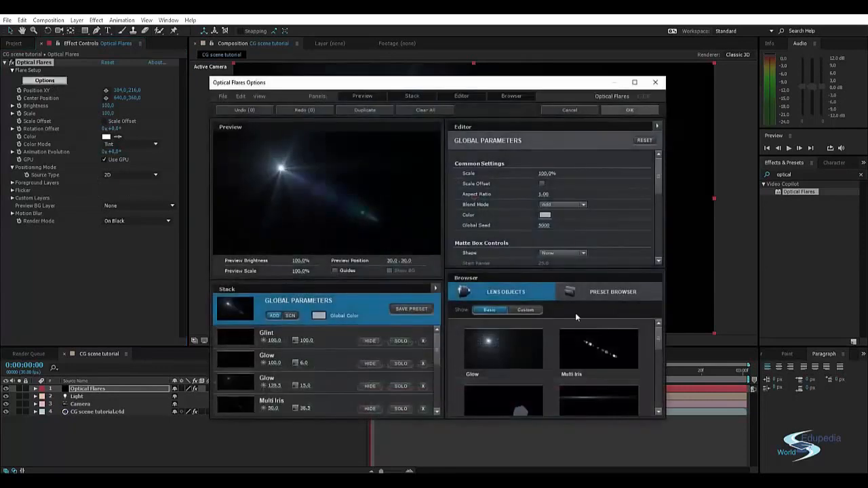
left_click(599, 294)
double_click(594, 350)
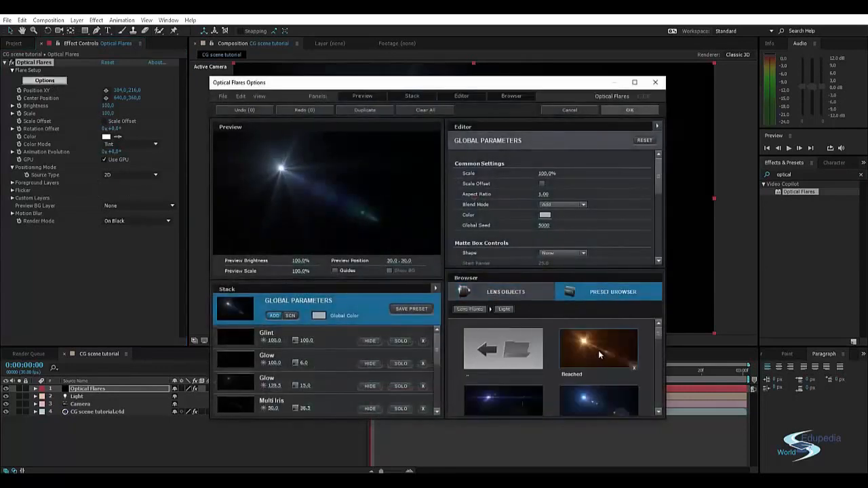
left_click(599, 347)
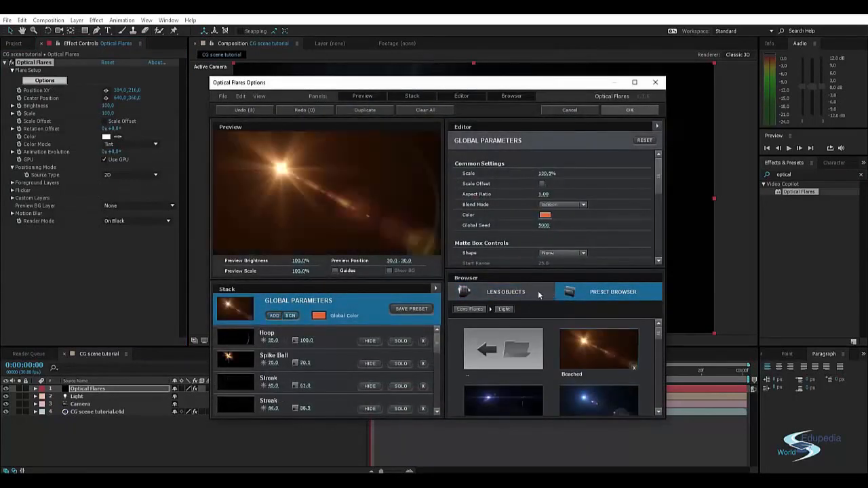
left_click(641, 111)
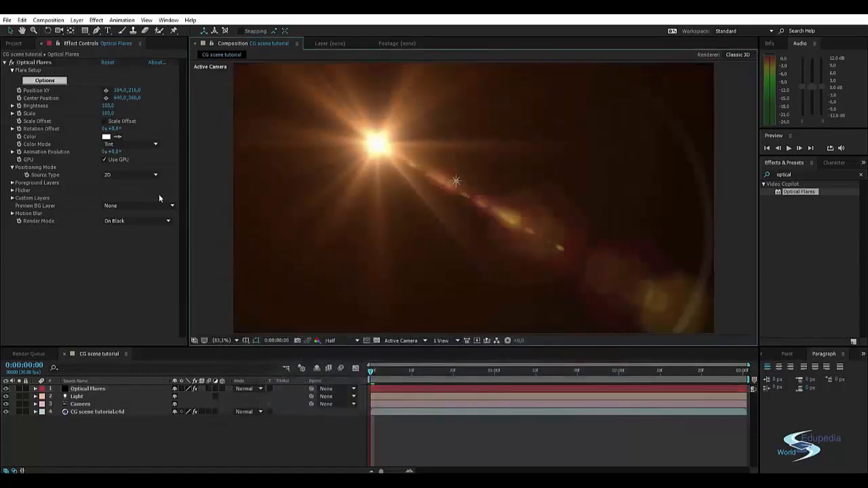
Set the flare's render mode to On Transparent and shift its horizontal position to about 368.
left_click(133, 221)
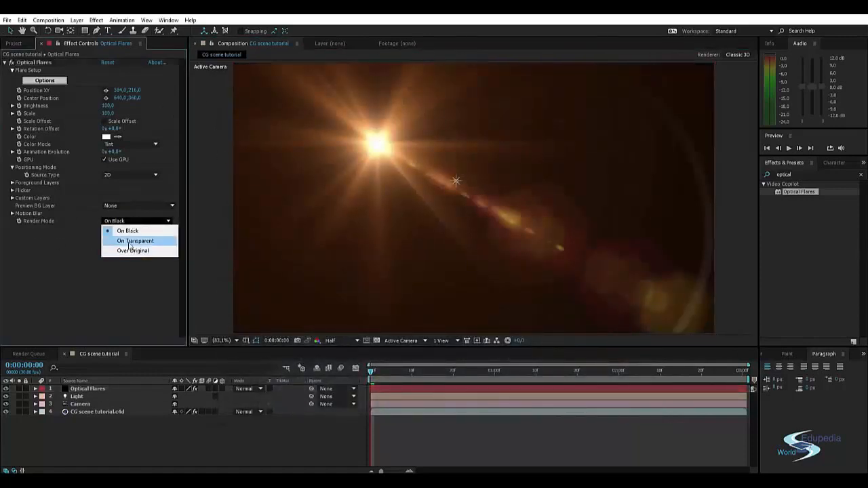
left_click(120, 240)
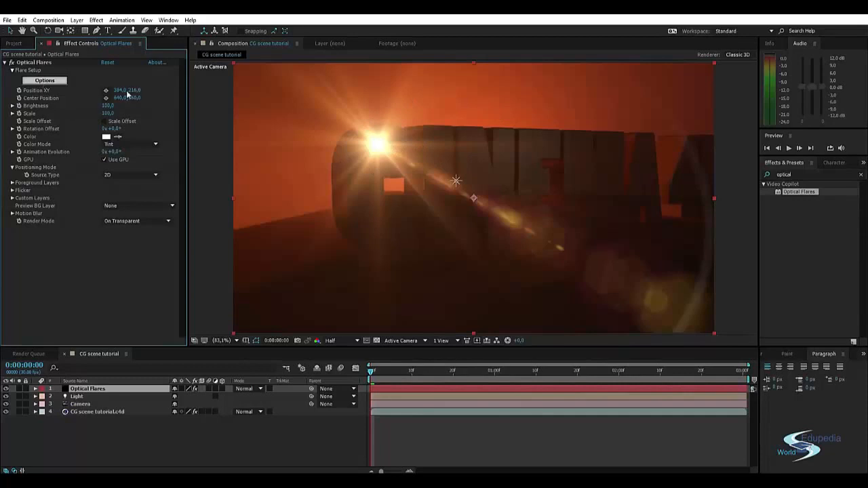
mouse_move(121, 91)
left_mouse_down()
mouse_move(148, 88)
mouse_move(116, 91)
left_mouse_up()
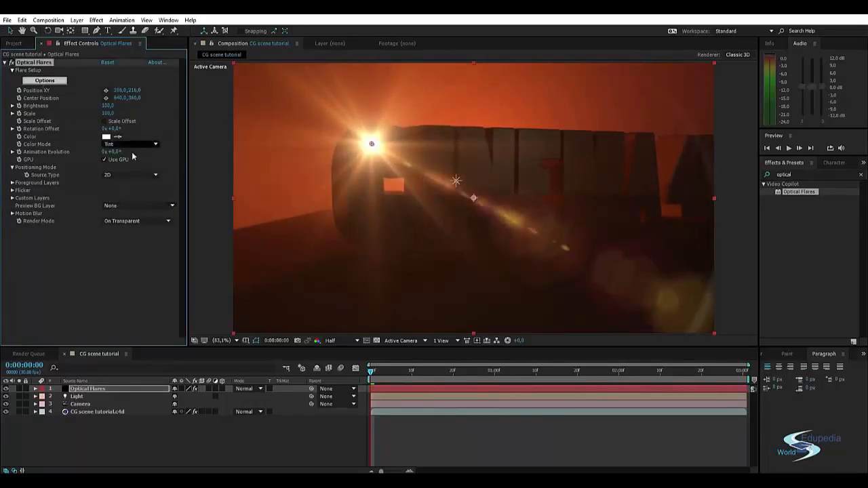
Set the flare's positioning source type to Track Lights.
left_click(121, 175)
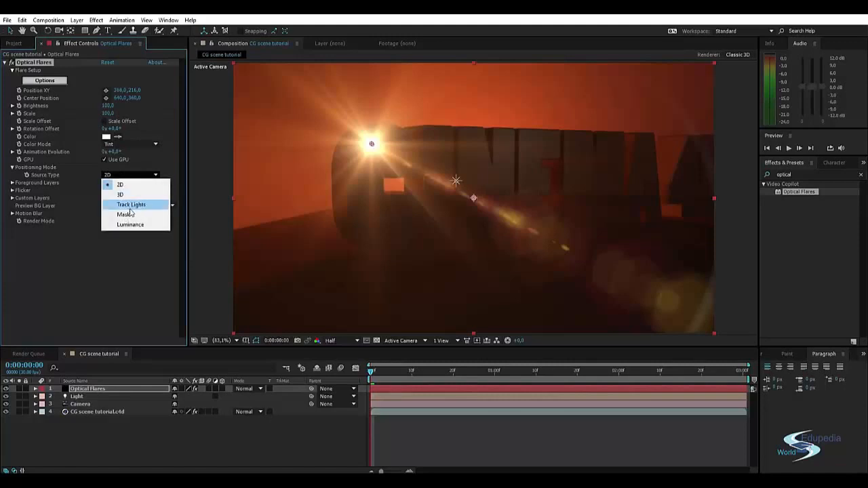
left_click(131, 206)
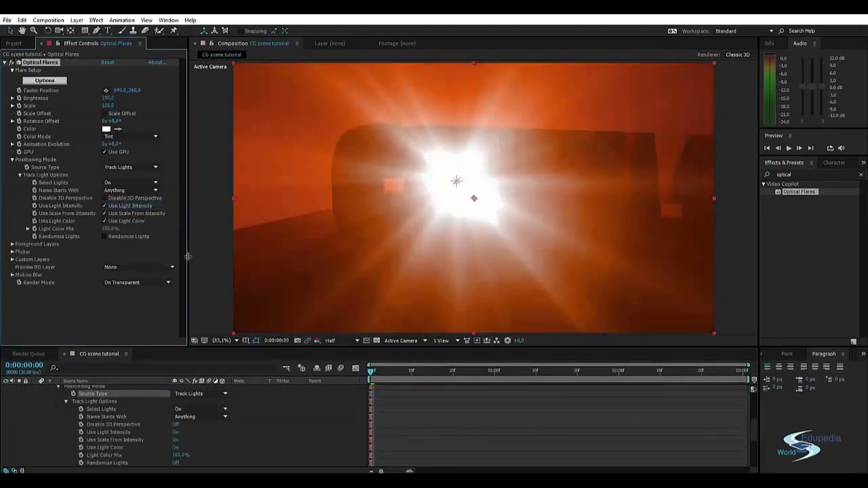
scroll(132, 417, "up", 5)
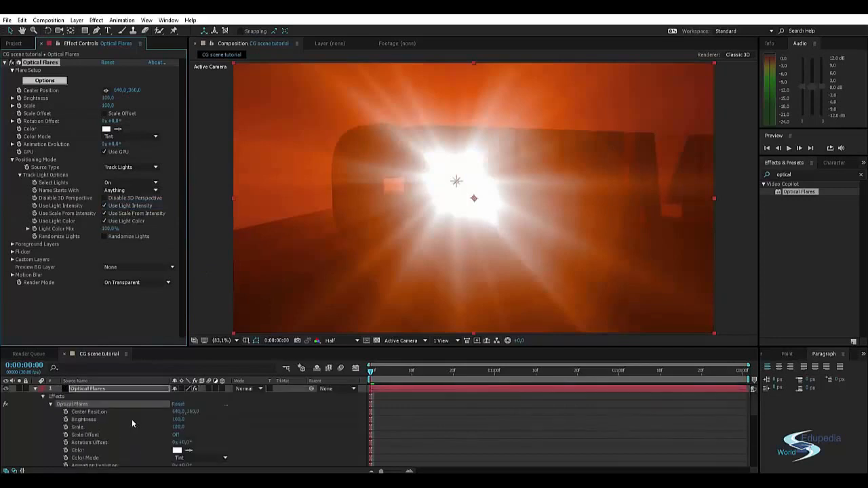
Move the Light layer straight up along its Y axis until it sits well above the composition frame.
left_click(36, 388)
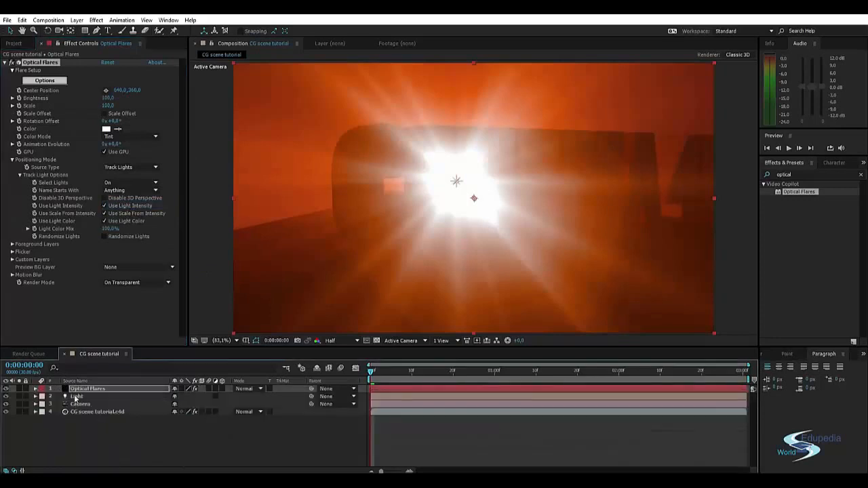
left_click(76, 396)
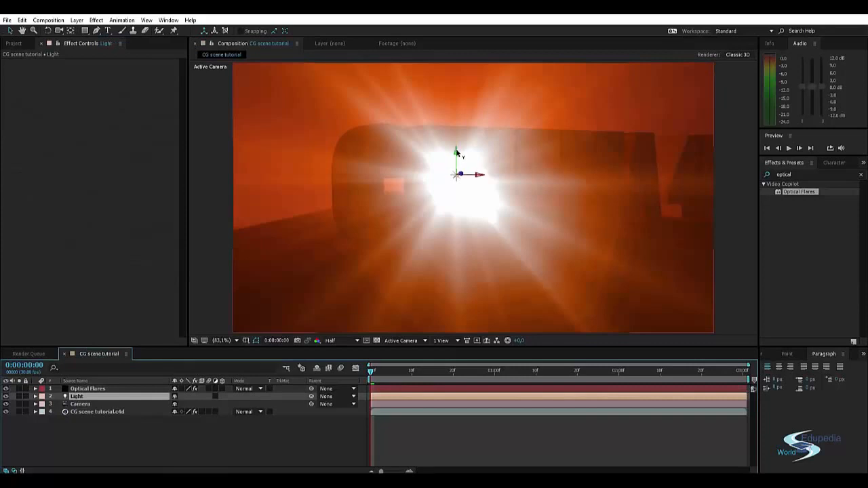
left_click_drag(455, 155, 464, 41)
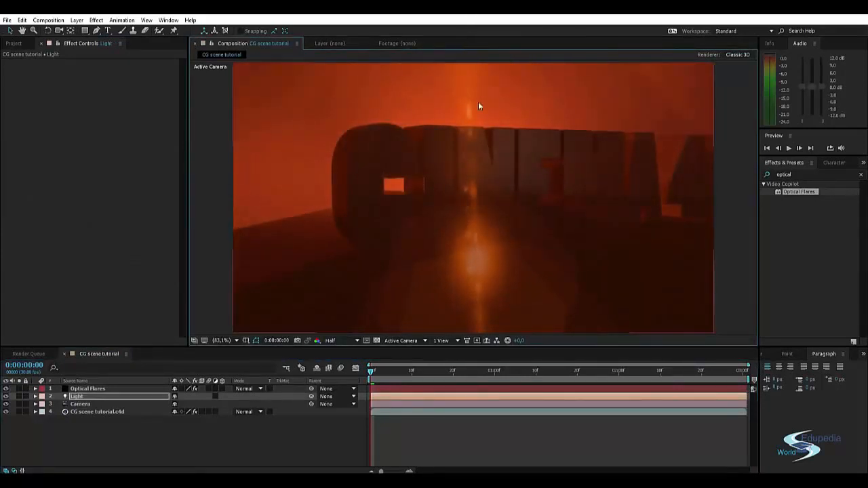
scroll(476, 105, "down", 4)
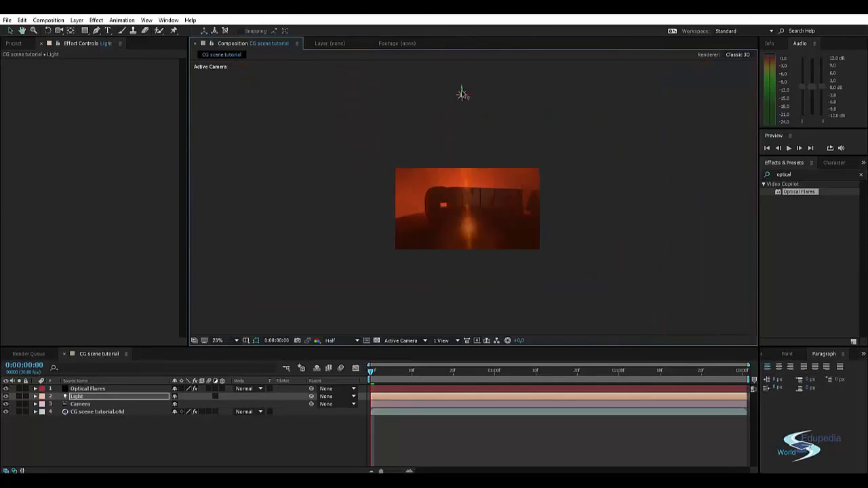
scroll(505, 212, "up", 2)
scroll(494, 212, "up", 1)
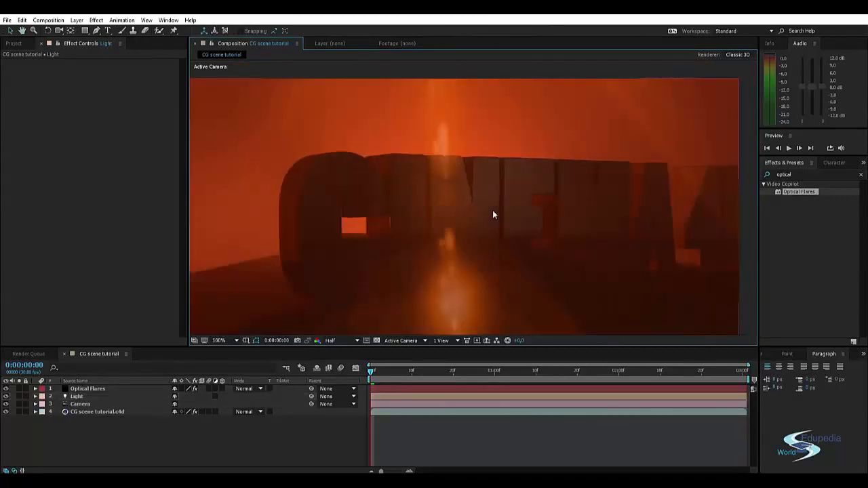
scroll(478, 186, "down", 1)
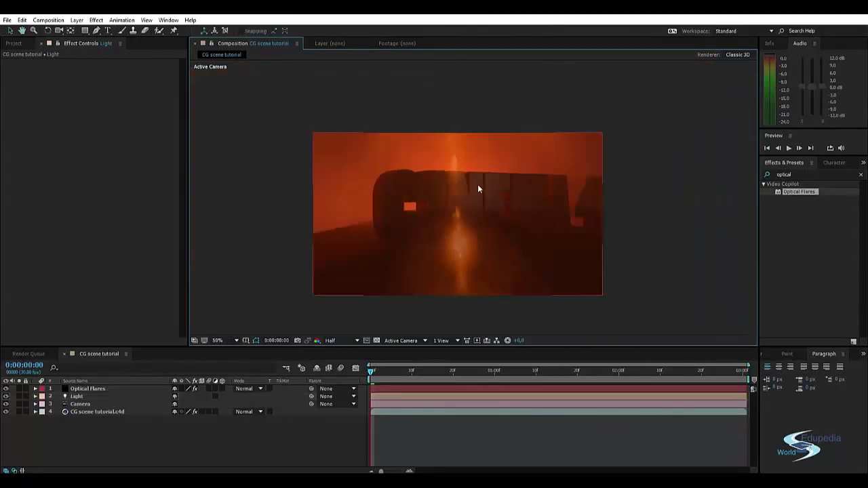
Lower the brightness of the Optical Flares effect to 20.
left_click(88, 388)
left_click_drag(107, 96, 101, 100)
left_click(227, 170)
scroll(316, 222, "up", 1)
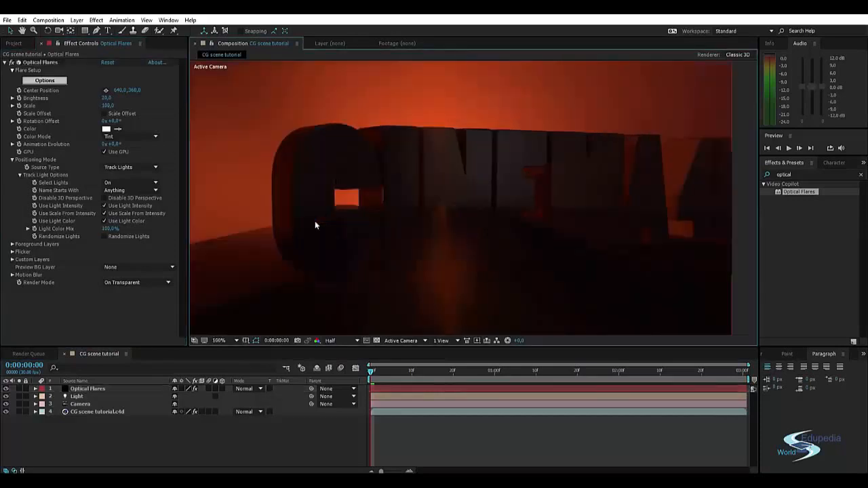
middle_click_drag(317, 221, 322, 199)
scroll(321, 199, "down", 2)
Fit the composition view up to 100% at Full resolution and show the frame at 0:00:01:19.
left_click(214, 340)
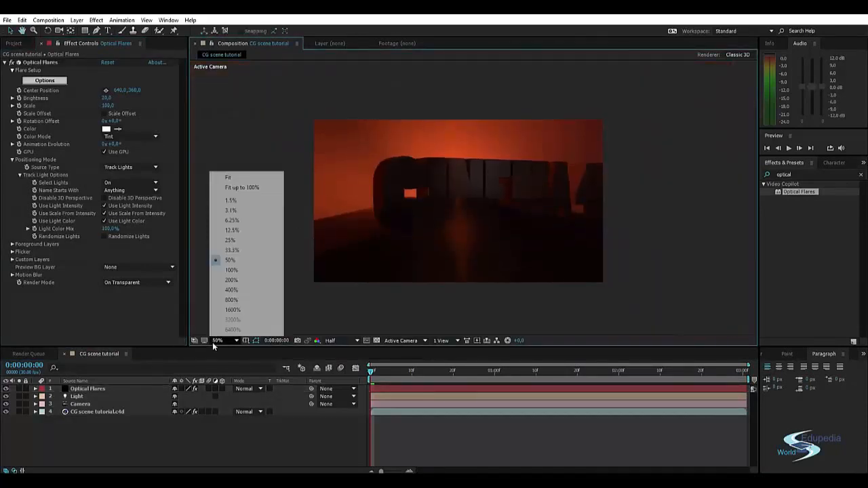
left_click(242, 187)
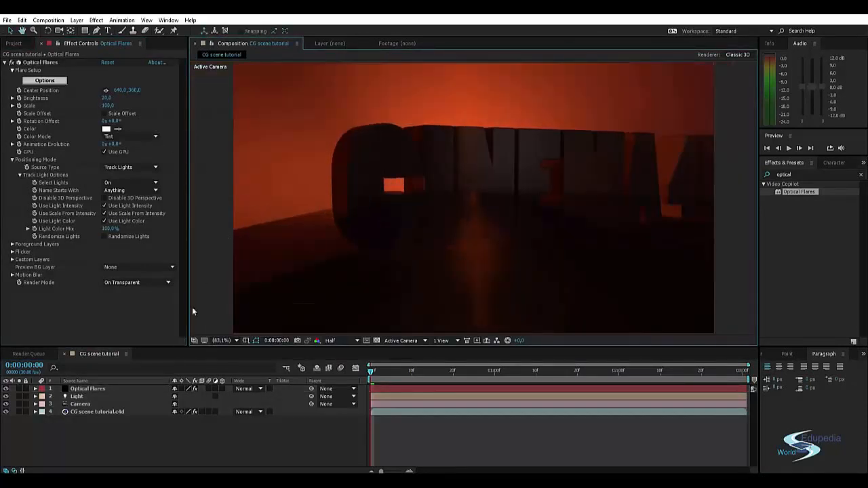
left_click(333, 340)
left_click(342, 361)
left_click(572, 372)
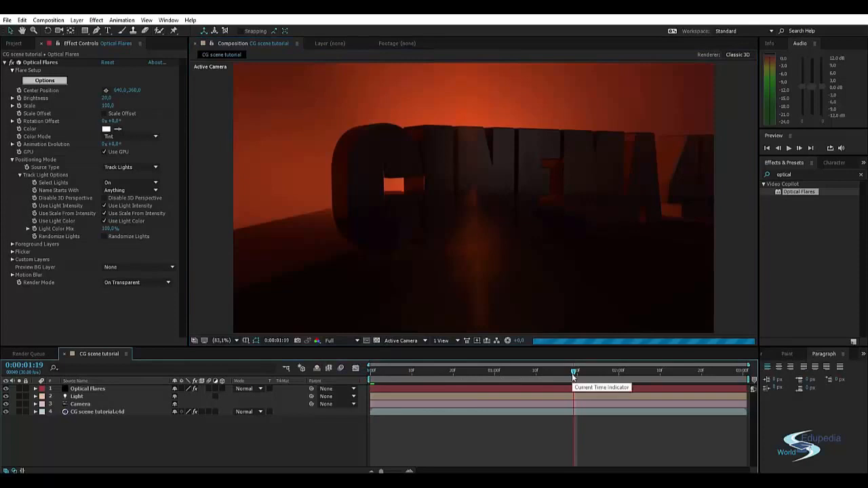
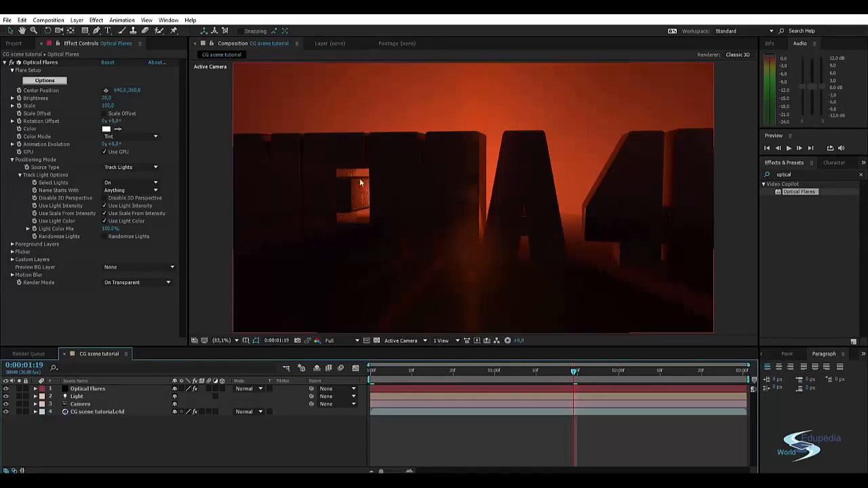
Move the Light layer down along its Y axis so it sits slightly closer above the composition frame, and deselect it.
scroll(360, 182, "up", 5)
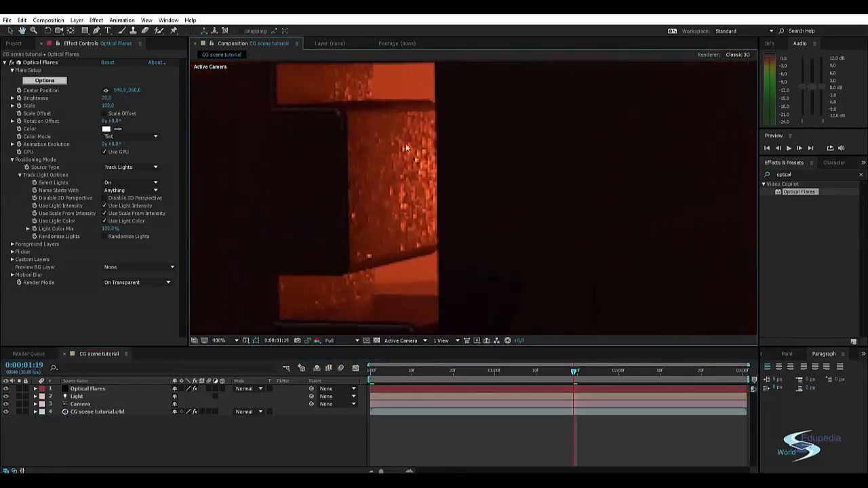
scroll(390, 172, "down", 4)
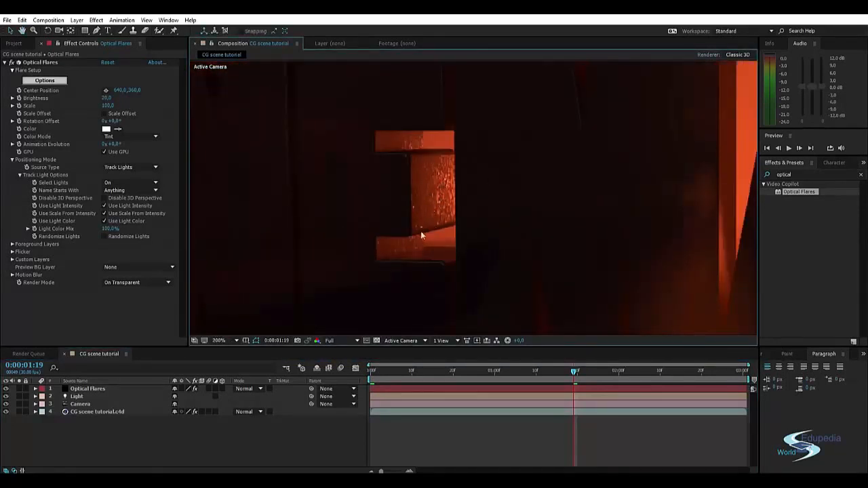
scroll(432, 232, "down", 6)
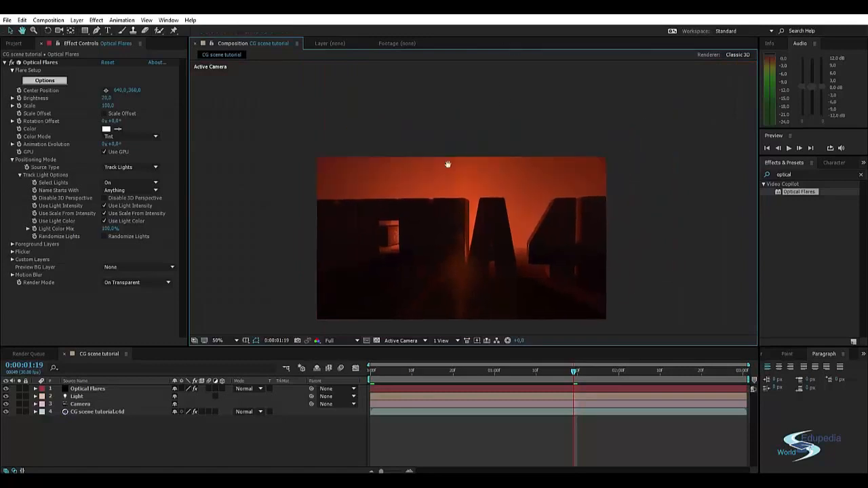
left_click(459, 173)
scroll(449, 145, "up", 4)
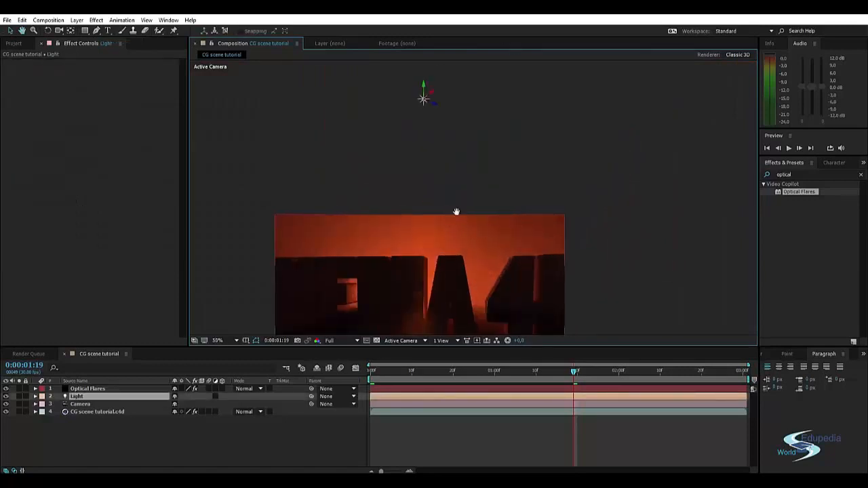
scroll(463, 145, "down", 2)
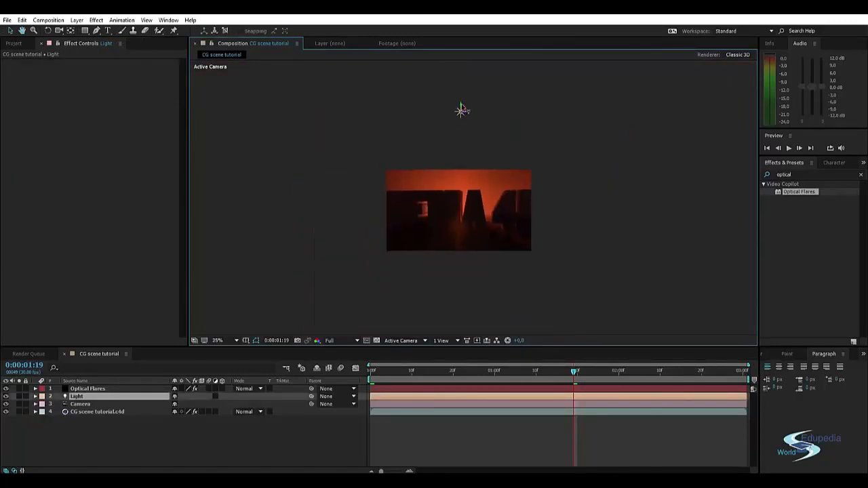
left_click_drag(460, 299, 483, 129)
key("ctrl+z")
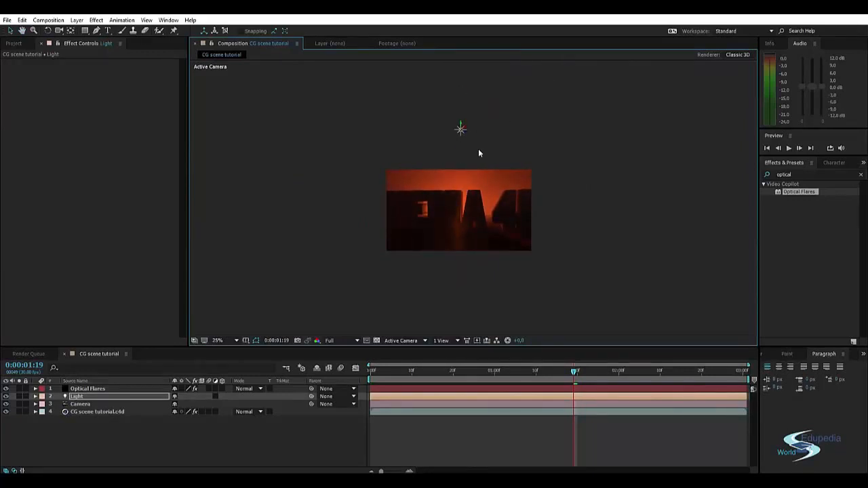
left_click(486, 159)
Fit the whole composition frame back into the viewer.
scroll(505, 189, "up", 2)
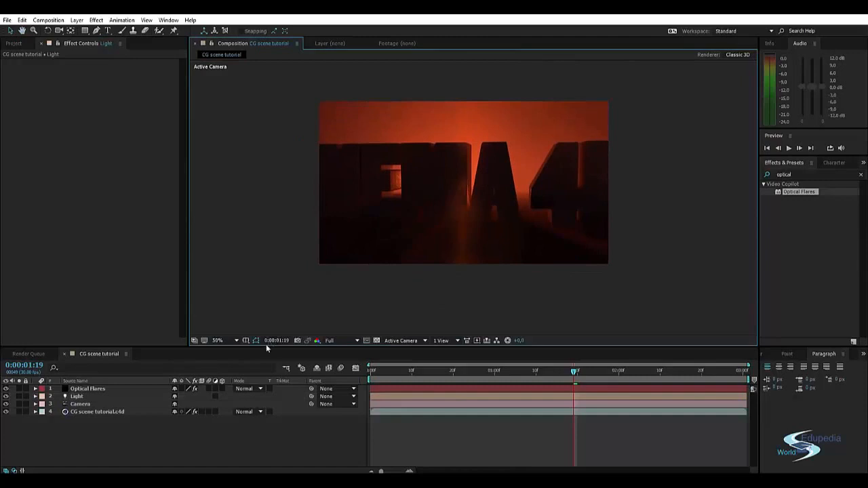
left_click(230, 341)
left_click(244, 189)
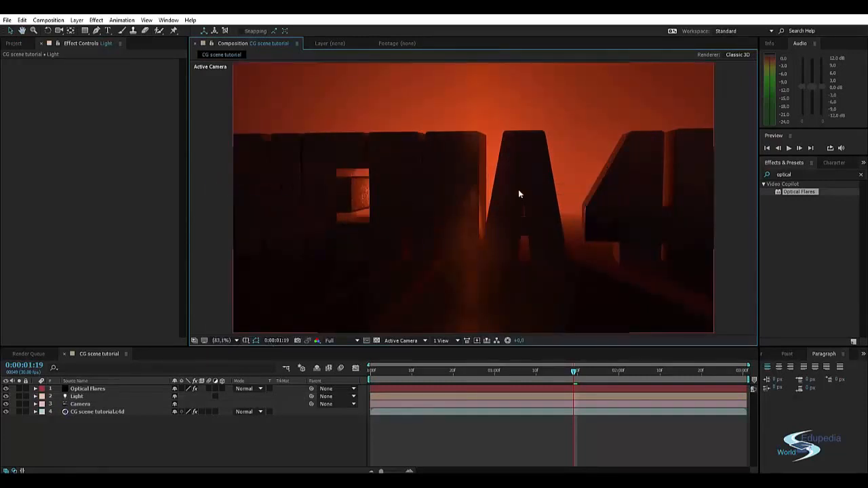
Switch to Cinema 4D Lite and replace the Text object's wording with HELLO.
key("alt+Tab")
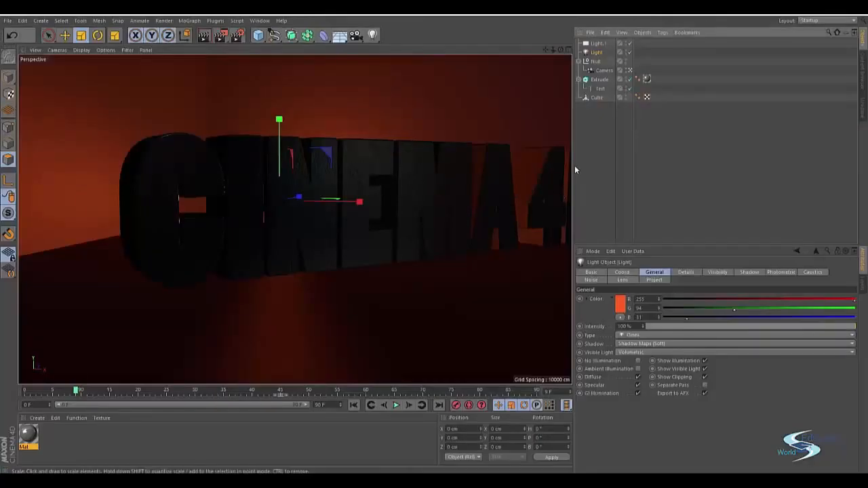
left_click(598, 145)
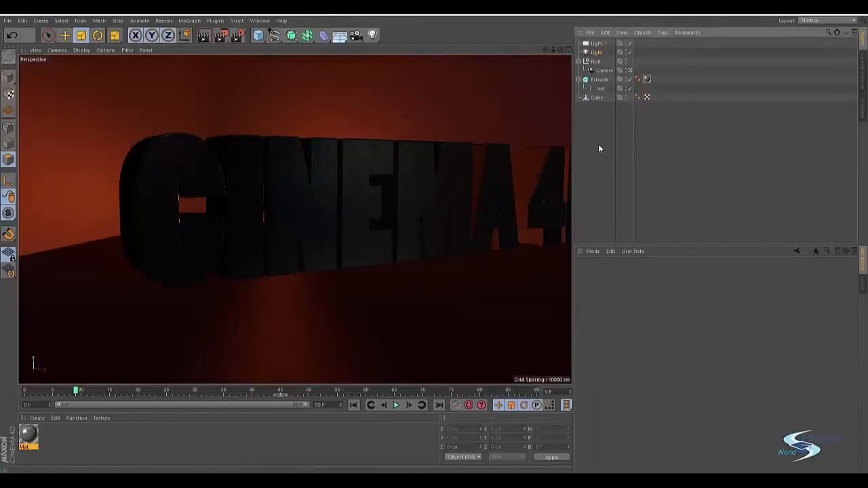
left_click(600, 89)
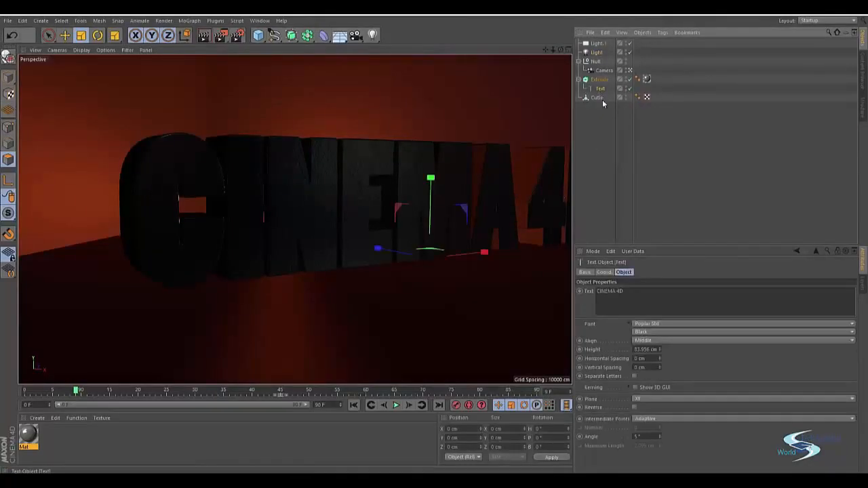
left_click_drag(624, 291, 567, 293)
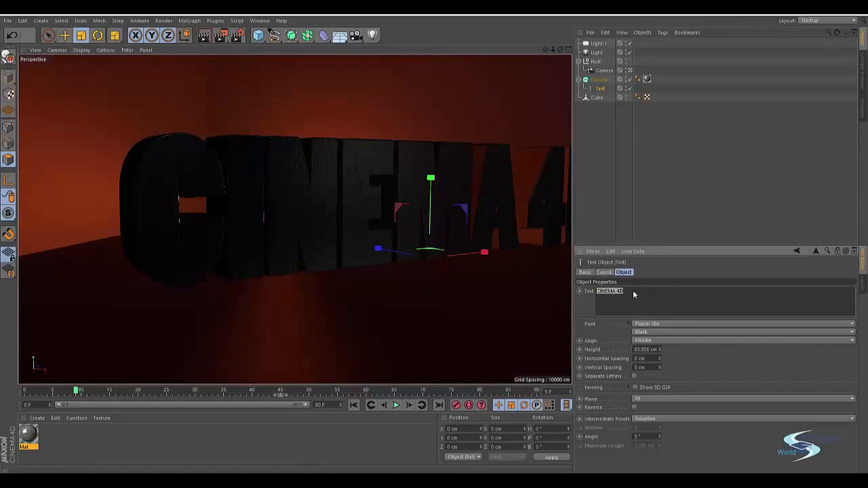
type("Wo")
key("BackSpace")
key("BackSpace")
type("HiLLO")
left_click(624, 218)
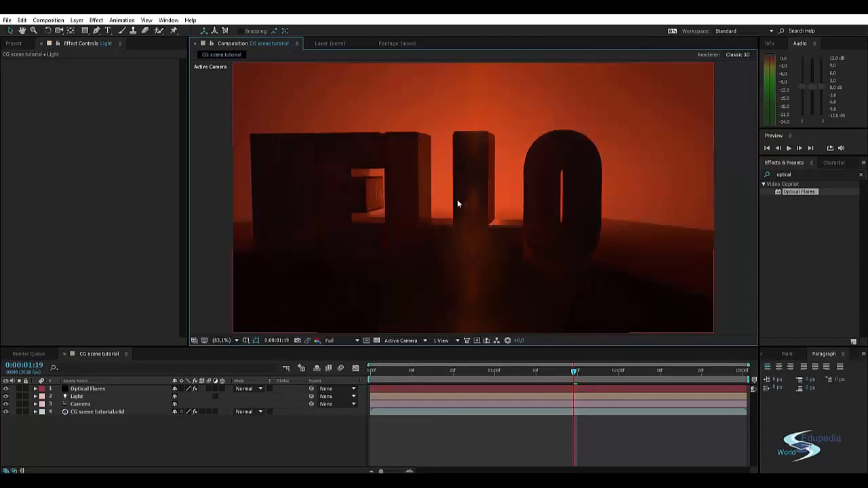
Return to Cinema 4D Lite and change the Text object's wording to EDUPEDIA WORLD.
key("alt+Tab")
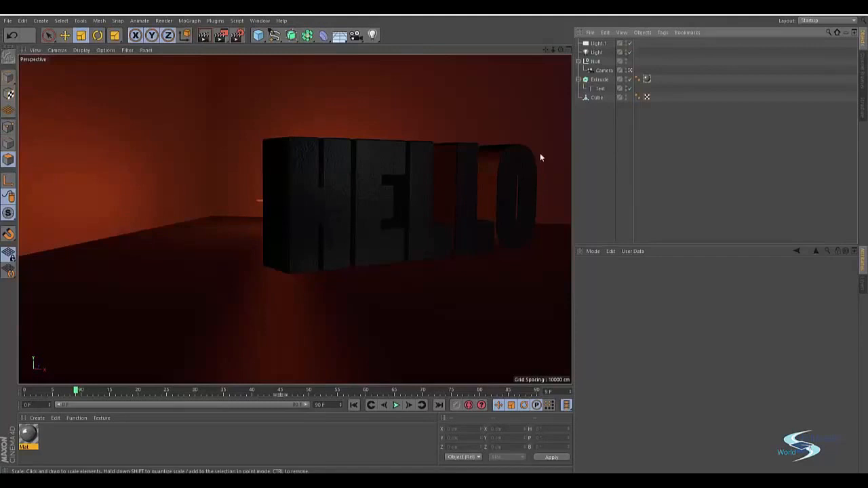
left_click(600, 88)
key("ctrl+a")
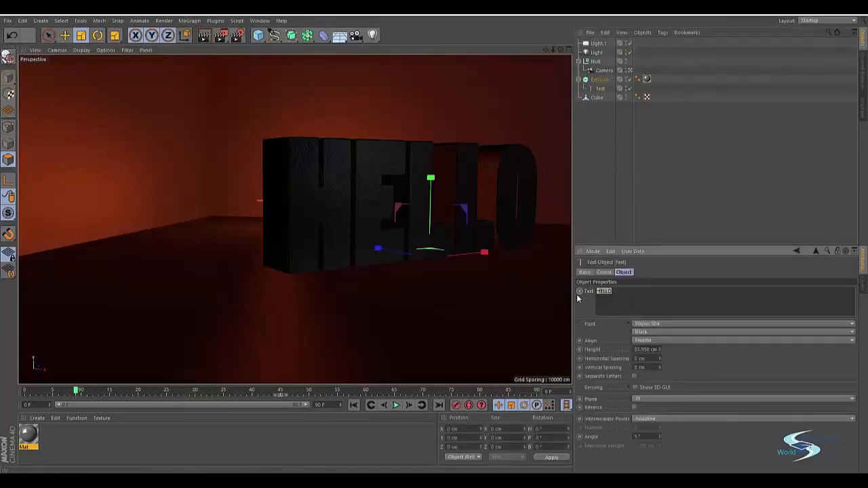
type("EDUPEDIA WORLD")
left_click(709, 131)
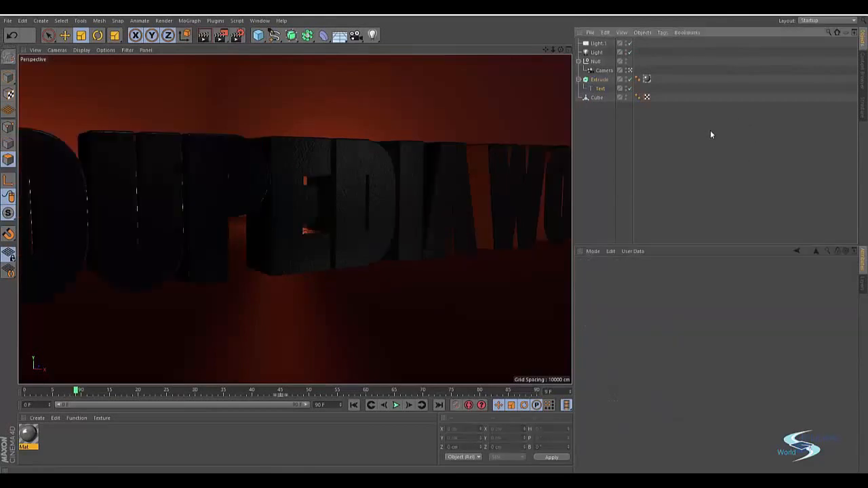
Examine the full extruded text from outside the scene camera, and return to the camera's view.
left_click(630, 71)
scroll(209, 271, "down", 5)
left_click_drag(209, 267, 264, 223, "alt")
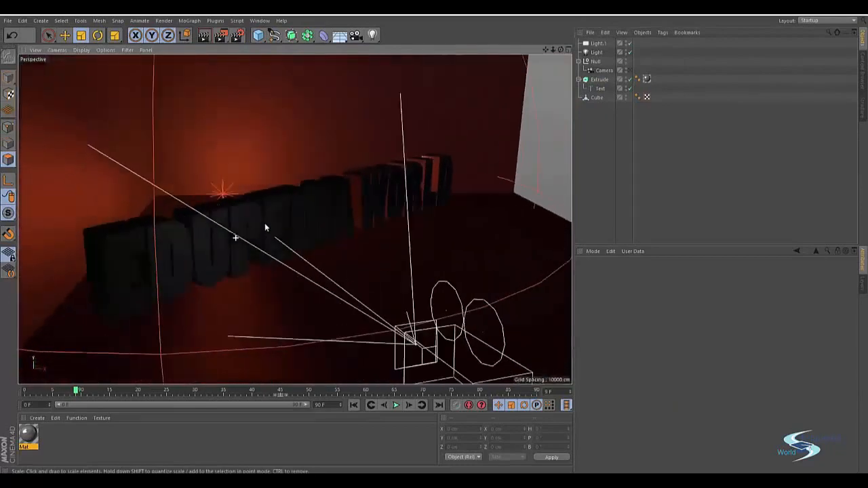
left_click(629, 70)
At frame 90, reframe the Camera to include the final D of the text and record a keyframe.
left_click_drag(77, 392, 587, 399)
left_click_drag(527, 389, 600, 378)
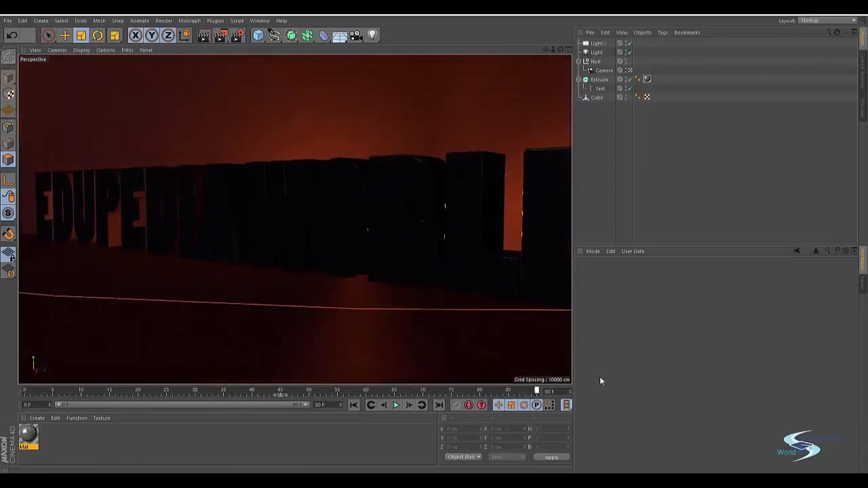
left_click(604, 70)
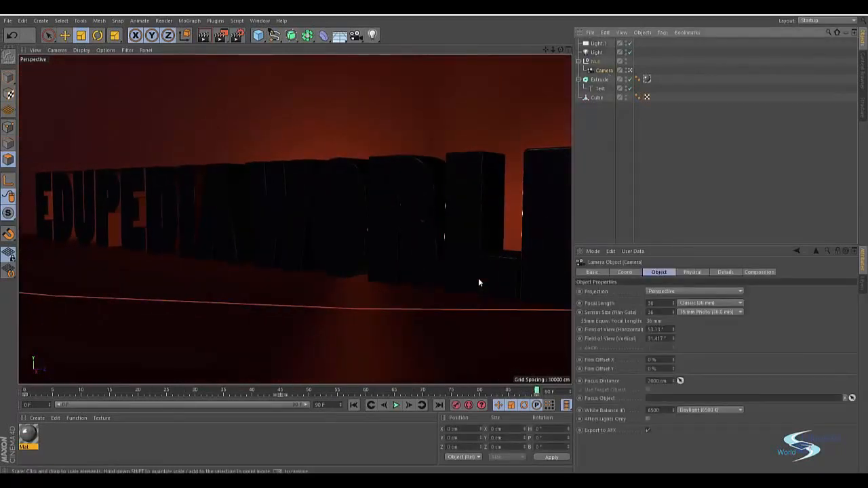
middle_click_drag(478, 243, 421, 245, "alt")
scroll(414, 242, "down", 3)
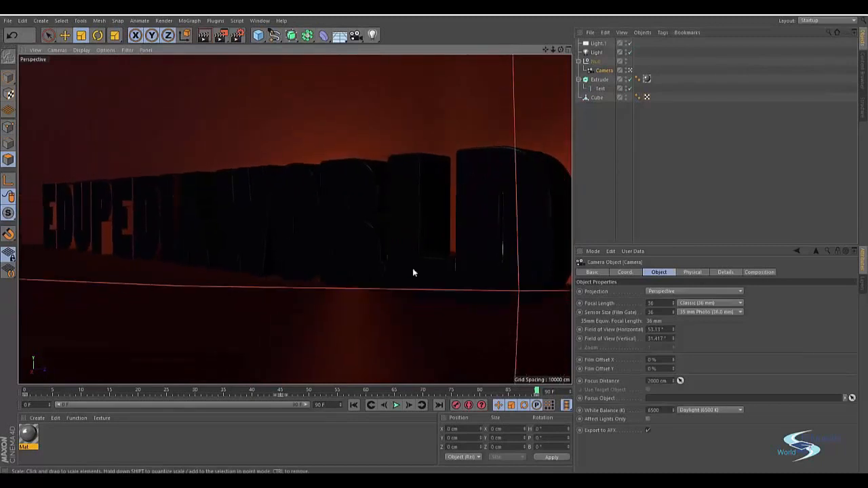
left_click(457, 405)
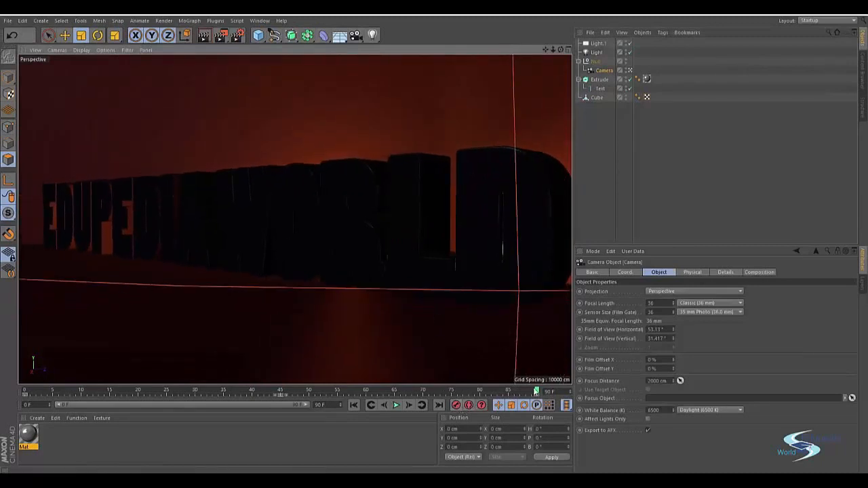
At frame 0, reframe the Camera to start on the first letters of the text, record a keyframe and scrub through to frame 90.
left_click_drag(536, 392, 25, 386)
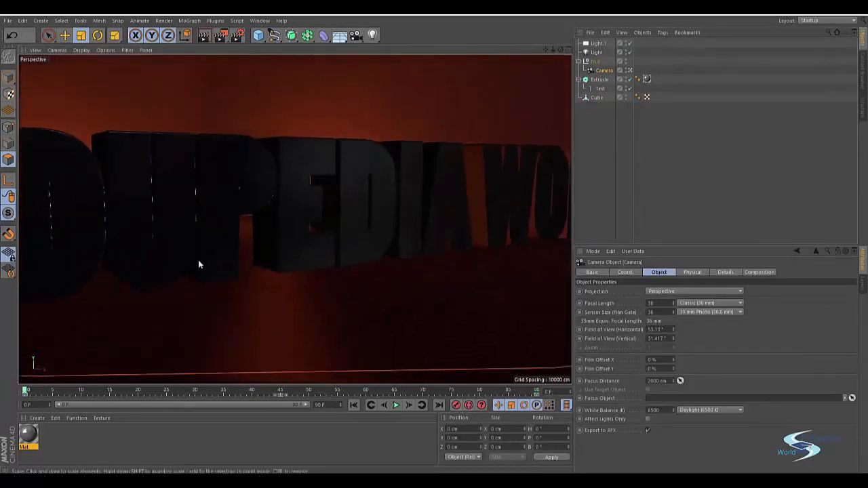
scroll(148, 236, "down", 3)
left_click_drag(165, 238, 291, 229, "alt")
left_click(459, 406)
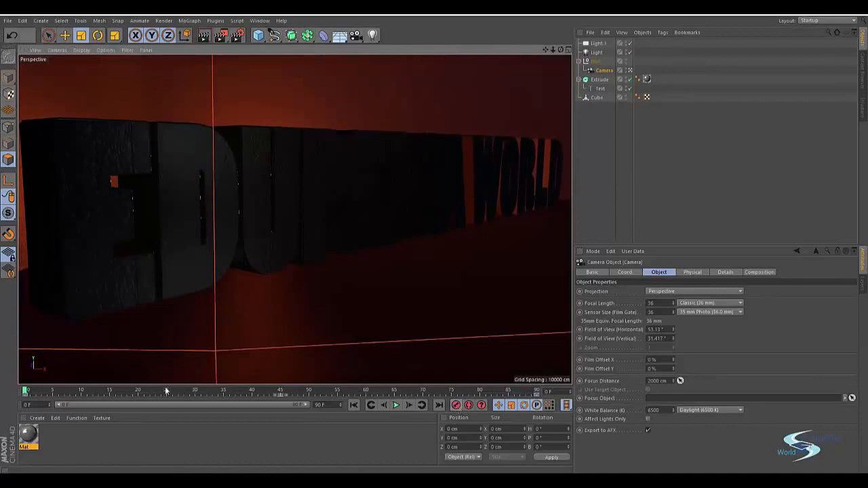
left_click_drag(26, 389, 536, 391)
Switch to After Effects, examine the updated composition at 0:00:00:00 and select the Optical Flares layer.
key("alt+Tab")
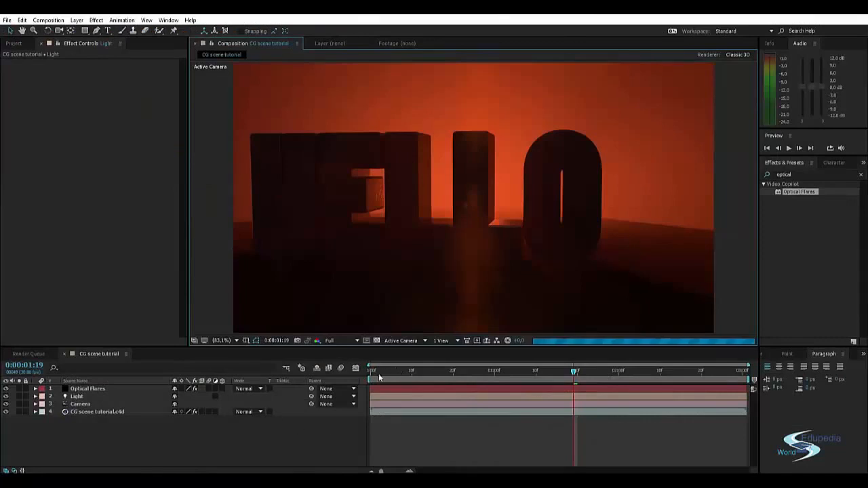
left_click(377, 373)
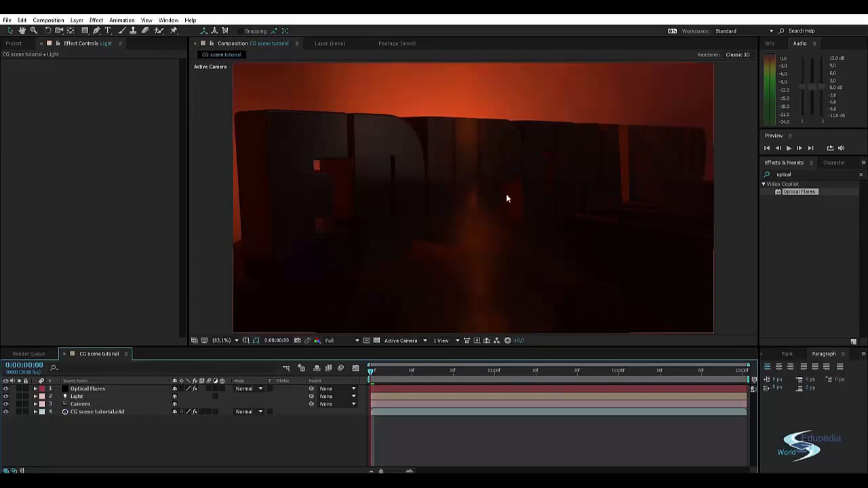
left_click(374, 174)
left_click(730, 147)
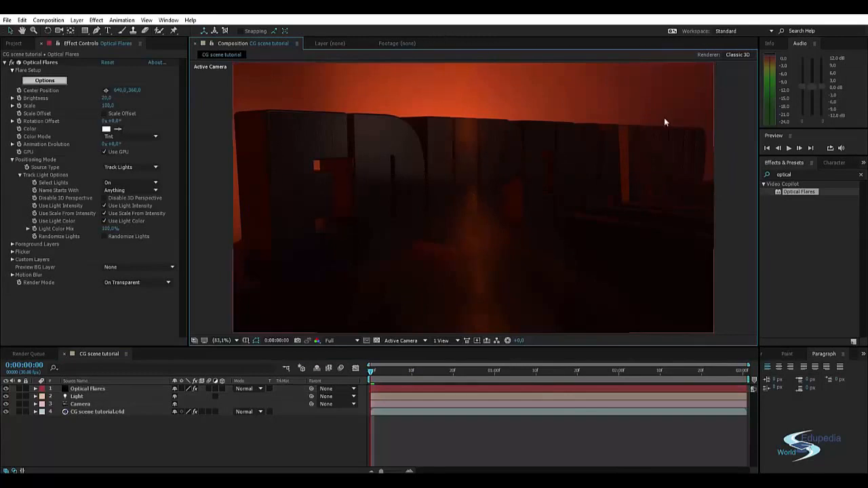
left_click_drag(646, 112, 654, 111)
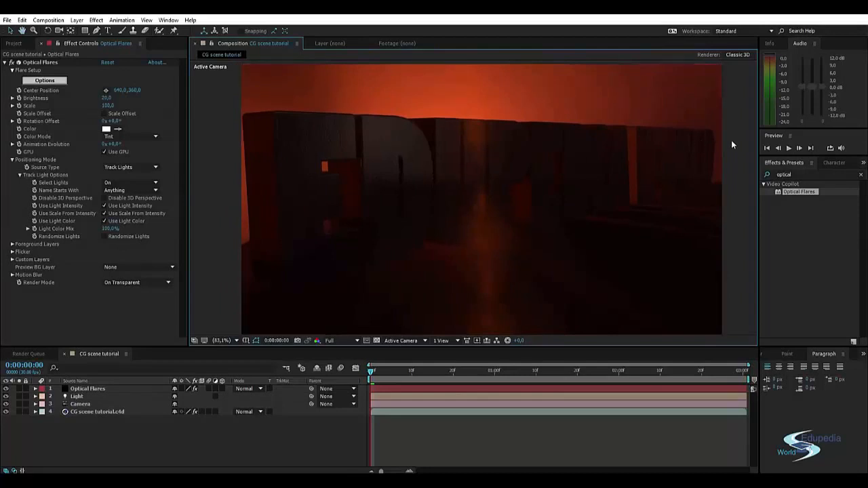